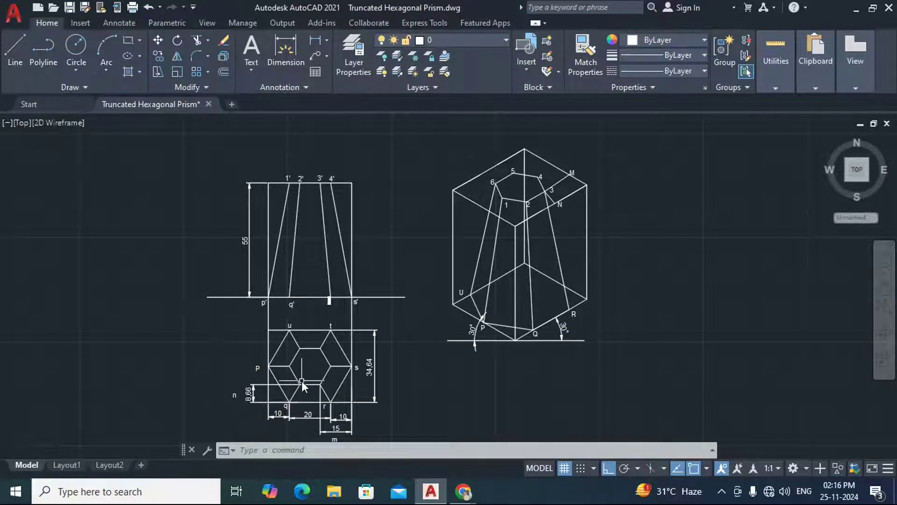
pyautogui.scroll(4, 302, 381)
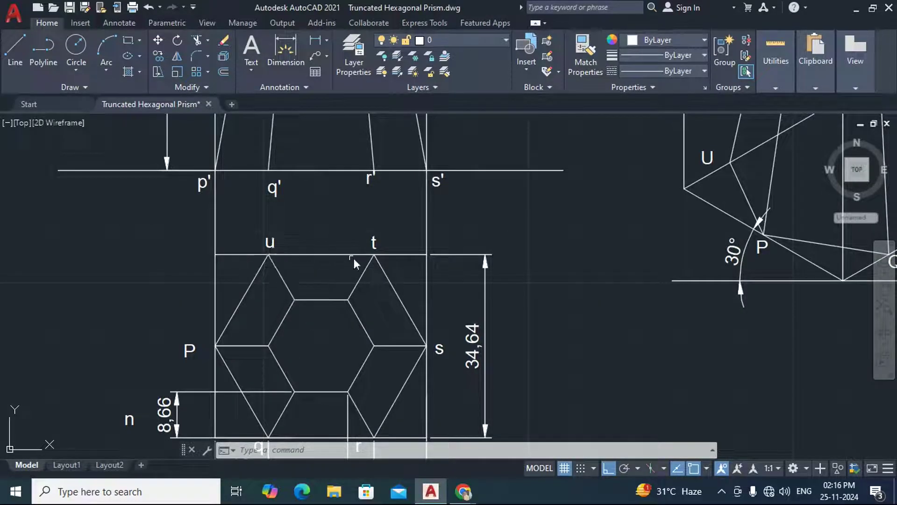
pyautogui.scroll(-4, 409, 269)
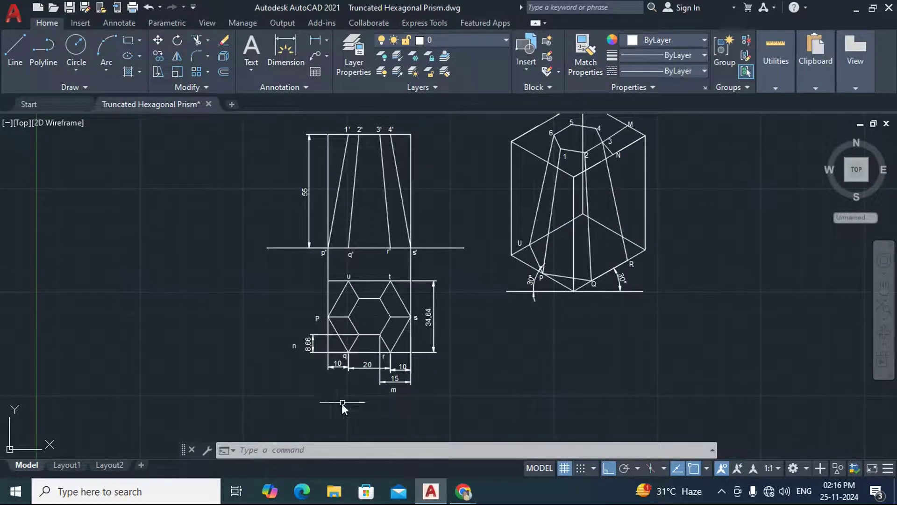
pyautogui.moveTo(453, 327); pyautogui.dragTo(384, 375, button='middle')
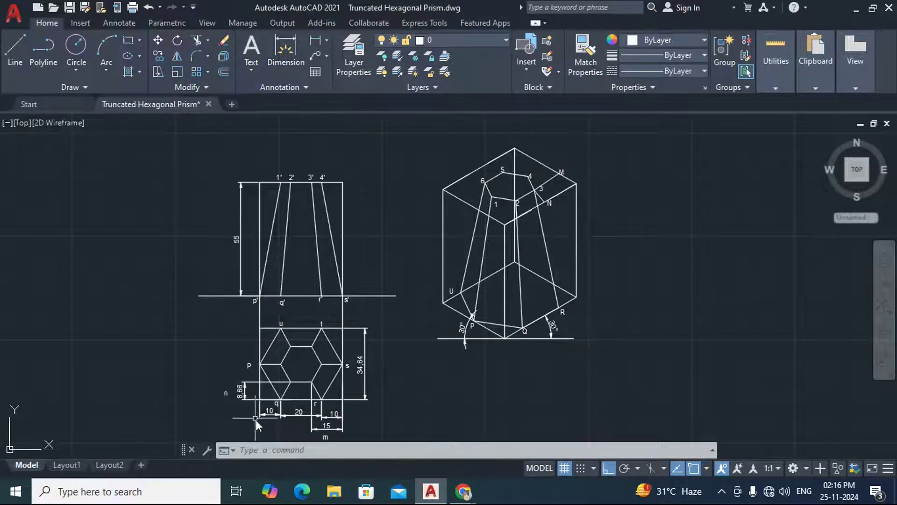
pyautogui.scroll(2, 256, 420)
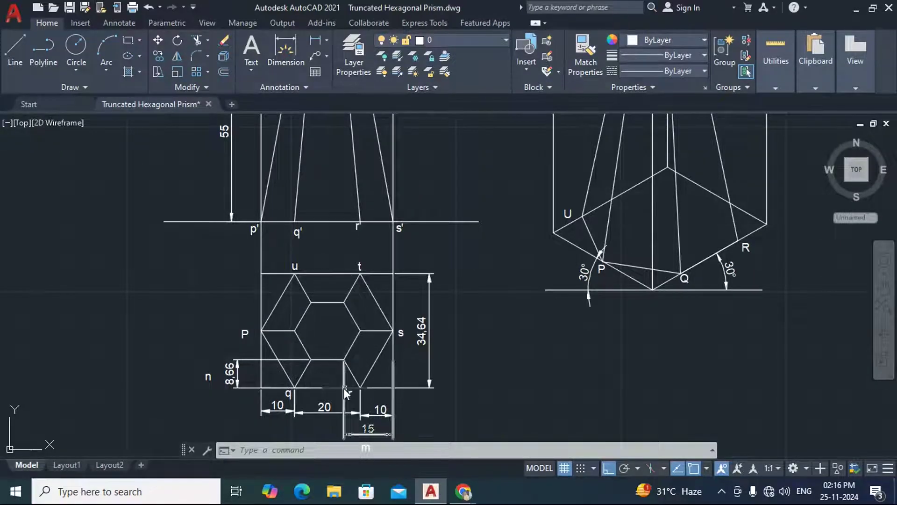
pyautogui.scroll(-2, 343, 388)
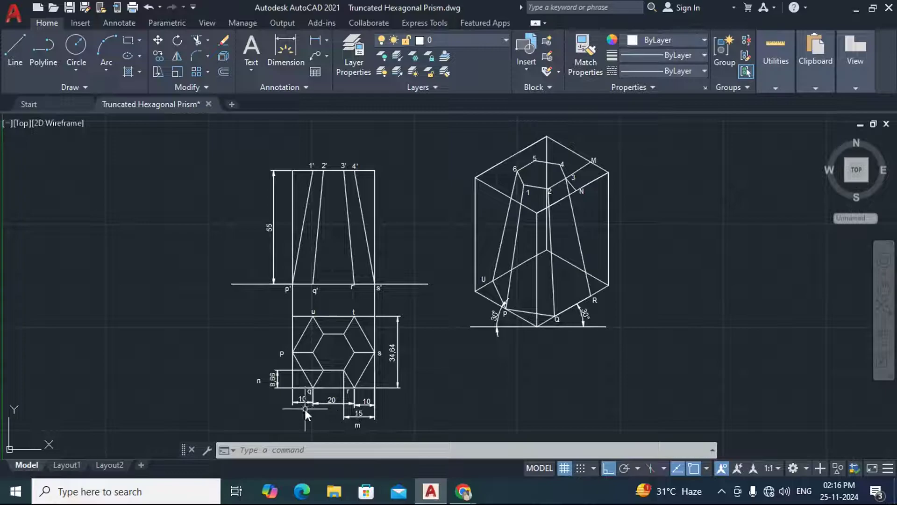
# Step: Draw a six-sided polygon by its edge, 20 long and horizontal, in the empty area beside the existing isometric view
pyautogui.click(884, 290)
pyautogui.moveTo(582, 270)
pyautogui.mouseDown()
pyautogui.moveTo(439, 240)
pyautogui.moveTo(288, 243)
pyautogui.mouseUp()
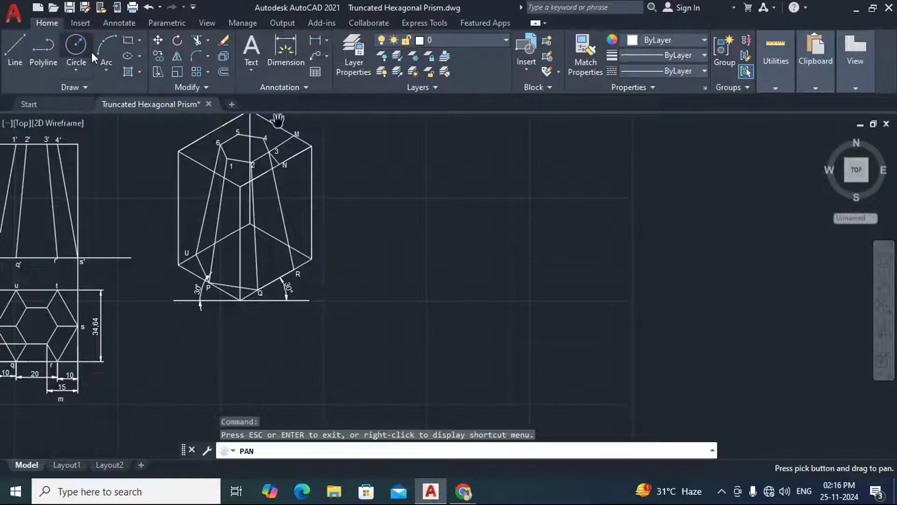
pyautogui.click(139, 41)
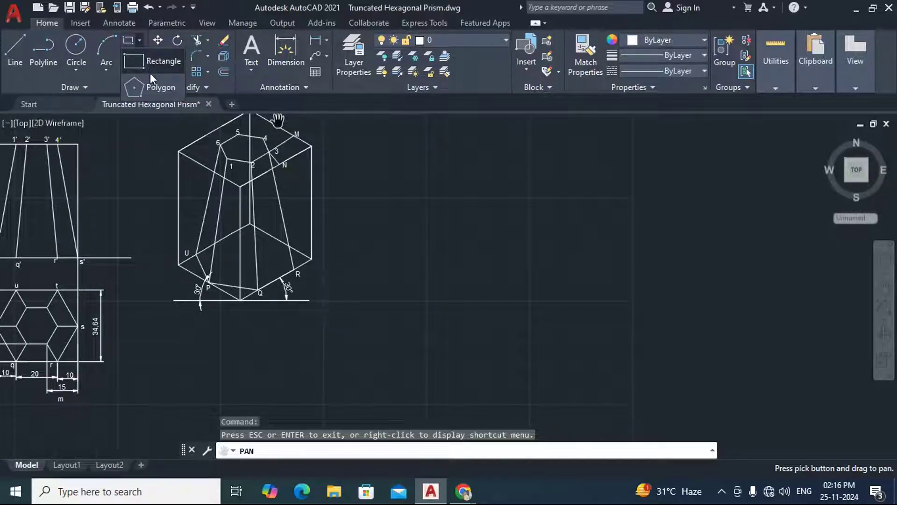
pyautogui.click(155, 85)
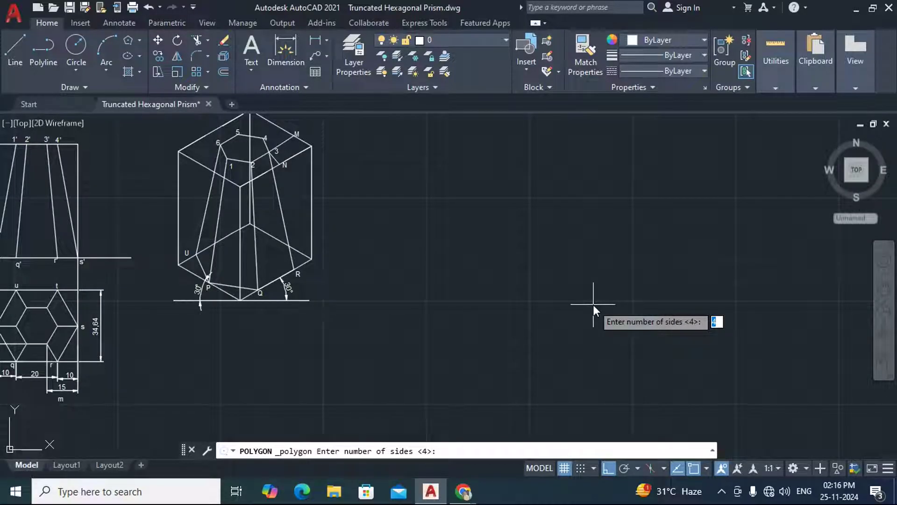
pyautogui.write('6')
pyautogui.press('Return')
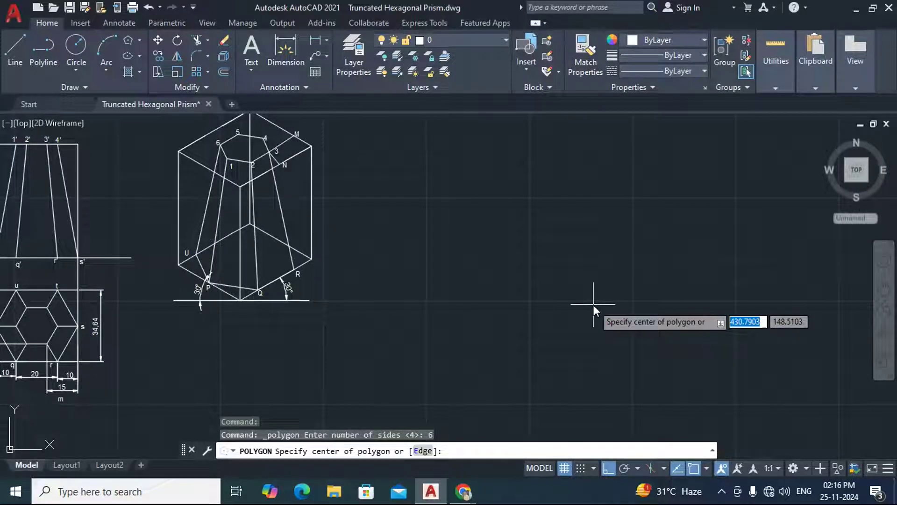
pyautogui.write('E')
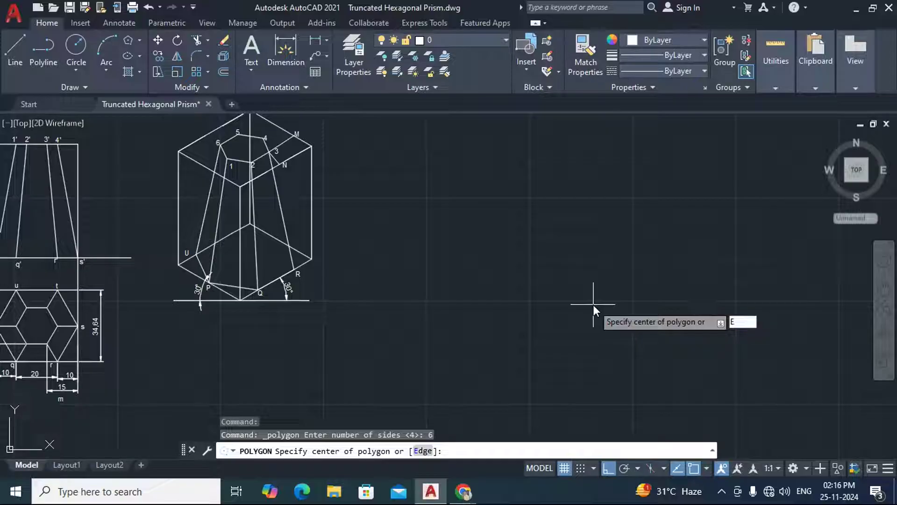
pyautogui.press('Return')
pyautogui.click(520, 315)
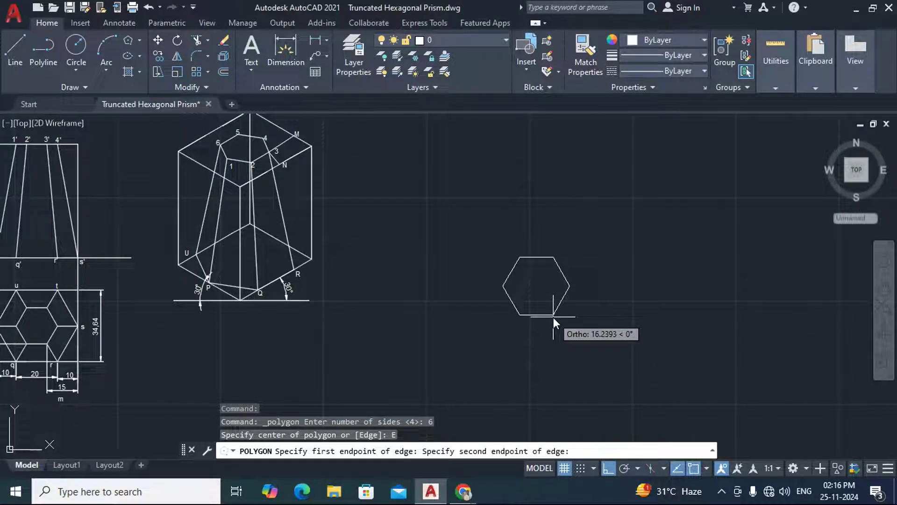
pyautogui.write('20')
pyautogui.press('Return')
# Step: Draw a second hexagon by its edge beside the first one, with a horizontal edge length of 10
pyautogui.press('Return')
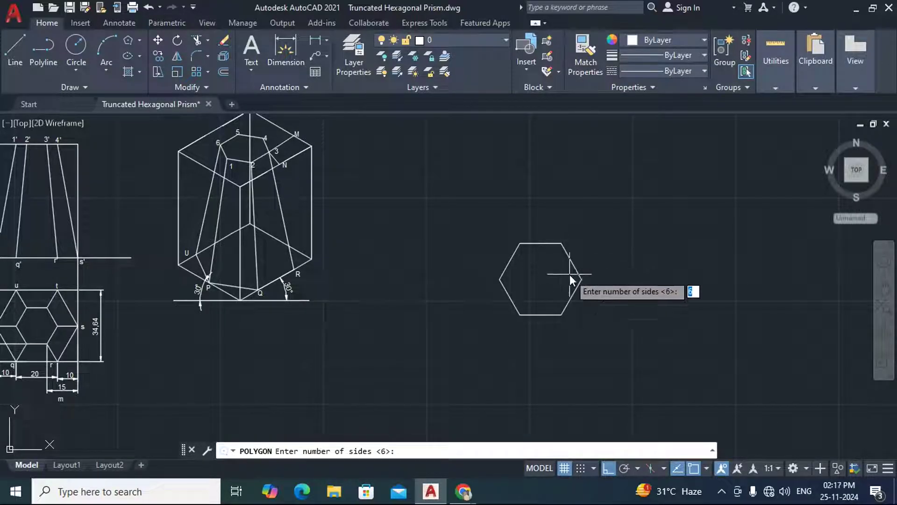
pyautogui.write('6')
pyautogui.press('Return')
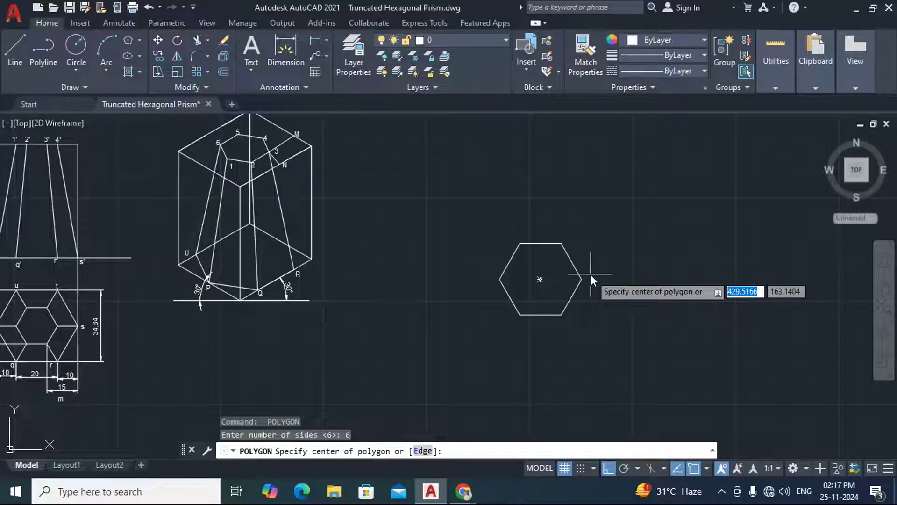
pyautogui.write('E')
pyautogui.press('Return')
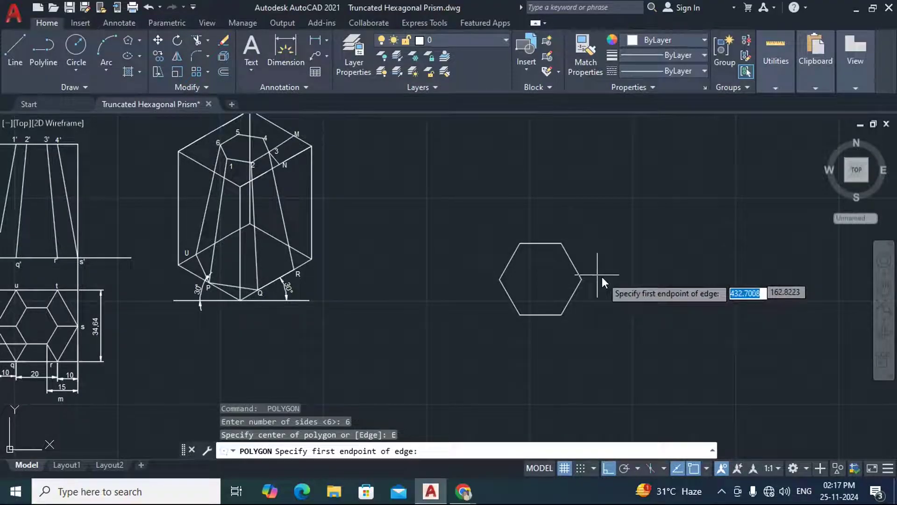
pyautogui.click(635, 317)
pyautogui.write('10')
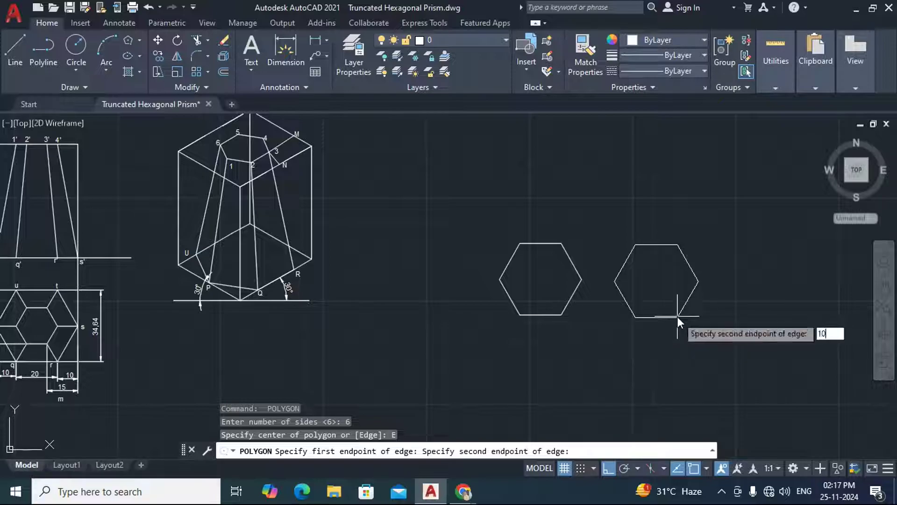
pyautogui.press('Return')
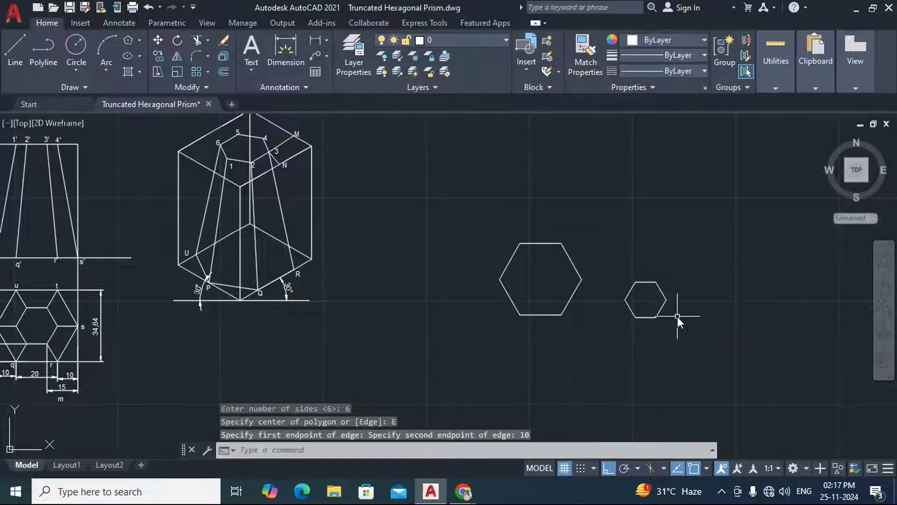
# Step: Move the small hexagon by its centre onto the centre of the large hexagon, with Ortho turned off
pyautogui.click(601, 271)
pyautogui.click(692, 337)
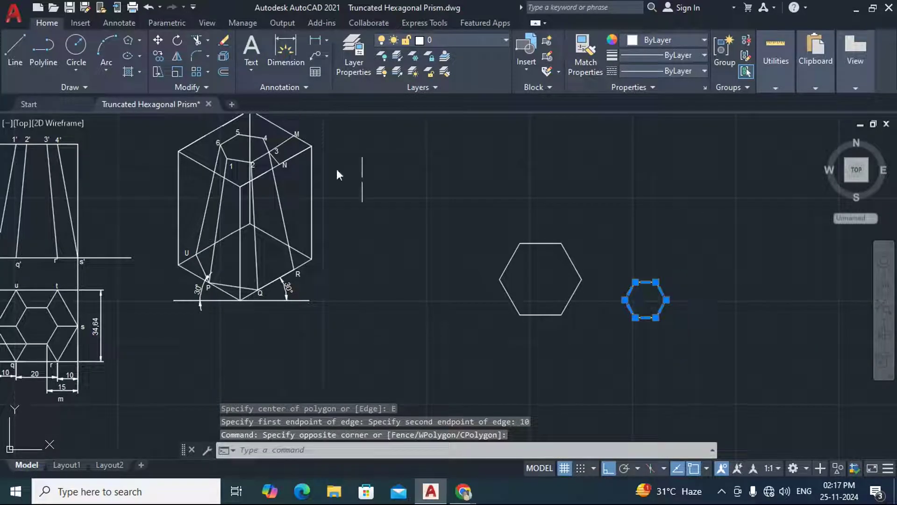
pyautogui.click(157, 40)
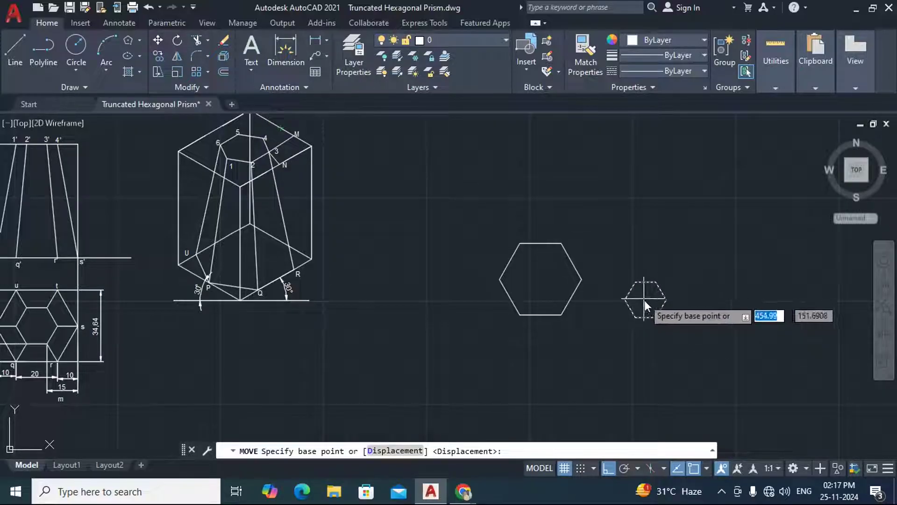
pyautogui.click(647, 300)
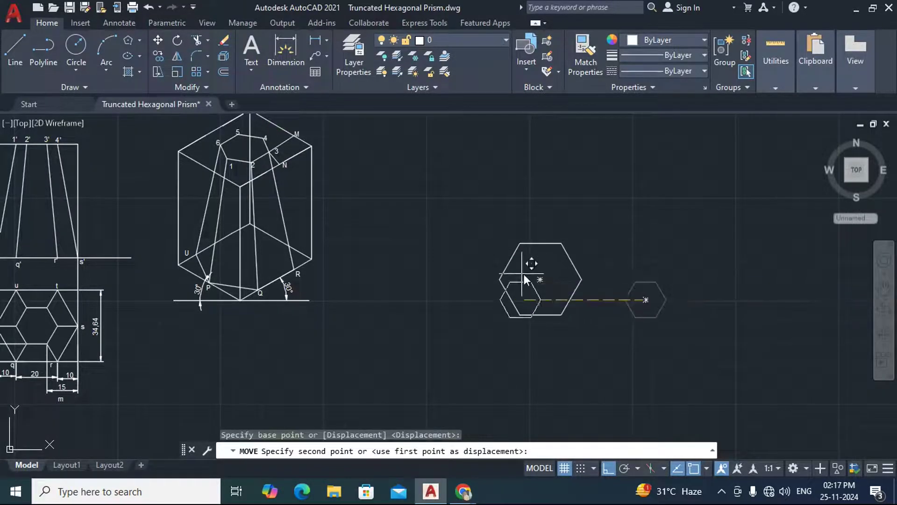
pyautogui.press('F8')
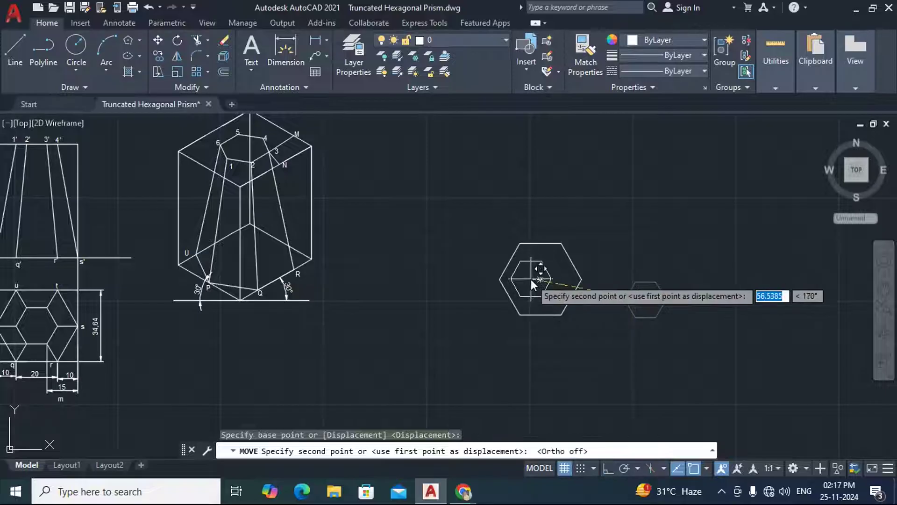
pyautogui.click(540, 283)
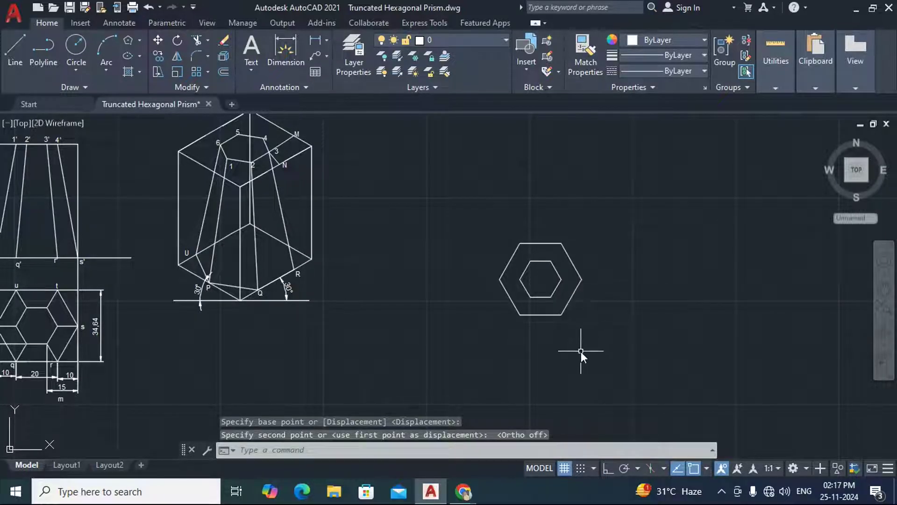
# Step: Draw a horizontal reference line above the hexagons, extending beyond both sides of the larger one, with Ortho turned on
pyautogui.scroll(-2, 575, 336)
pyautogui.scroll(2, 558, 301)
pyautogui.scroll(-2, 558, 301)
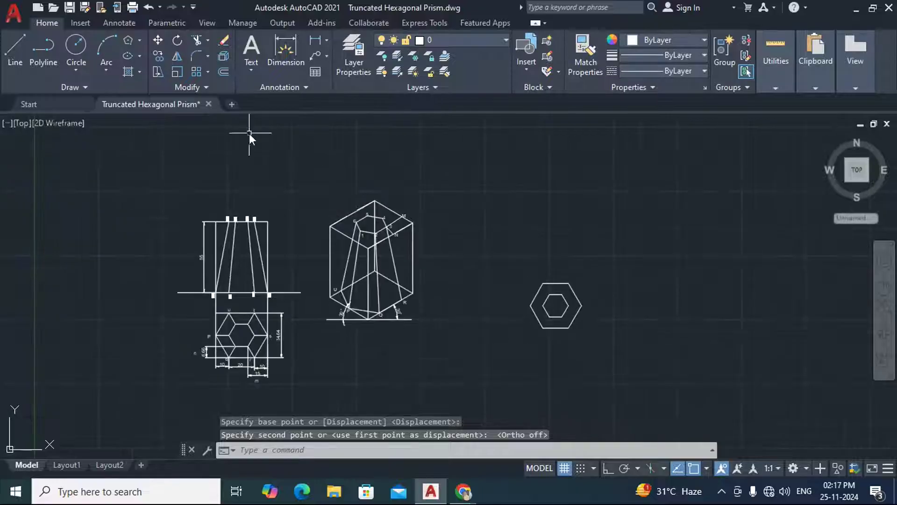
pyautogui.click(19, 49)
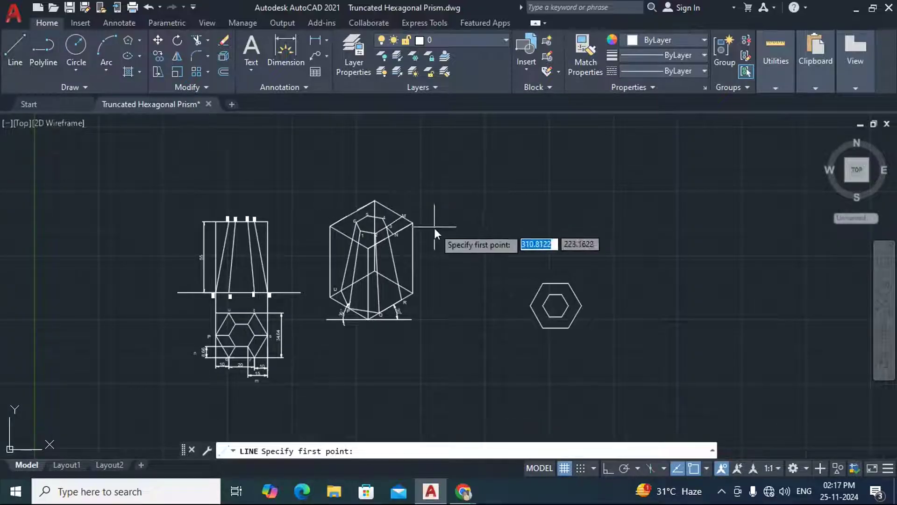
pyautogui.click(510, 270)
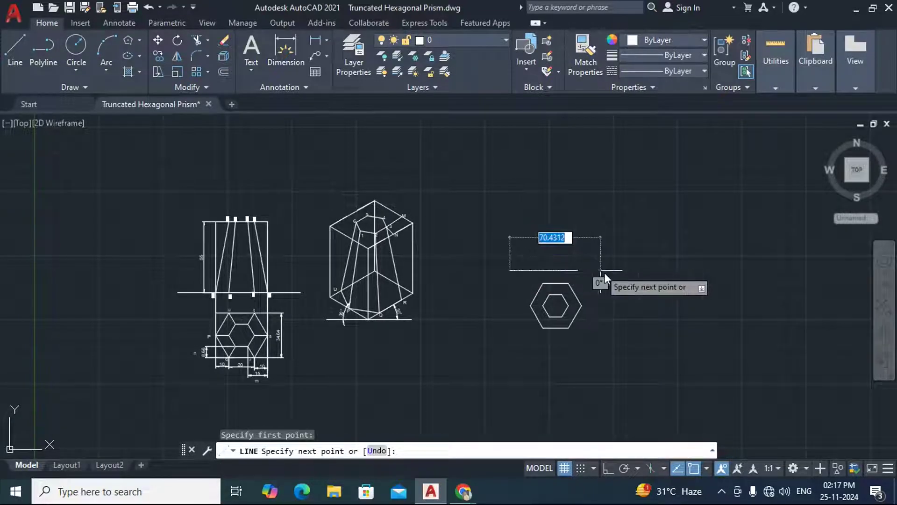
pyautogui.press('F8')
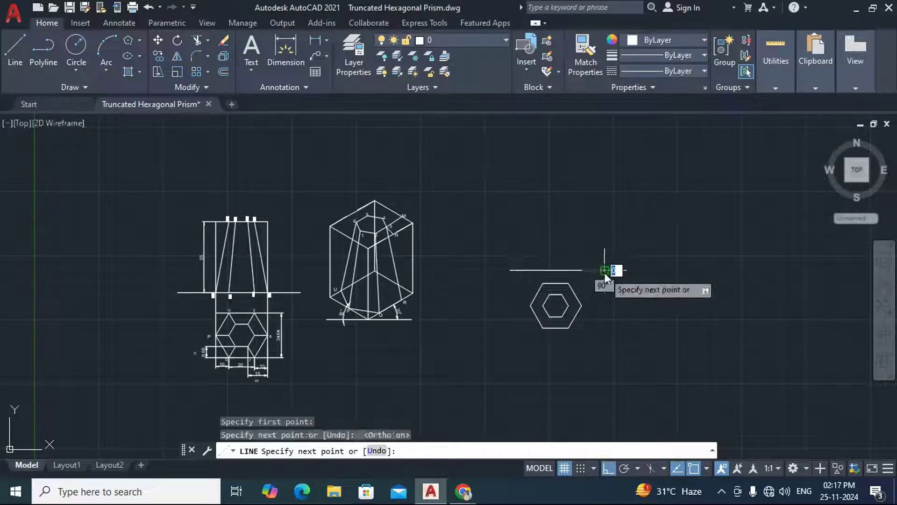
pyautogui.click(604, 270)
pyautogui.press('Return')
# Step: Enclose the large hexagon in a 40-wide rectangle of lines touching its outer vertices and its upper and lower edges, starting from its left vertex
pyautogui.scroll(4, 590, 316)
pyautogui.press('Return')
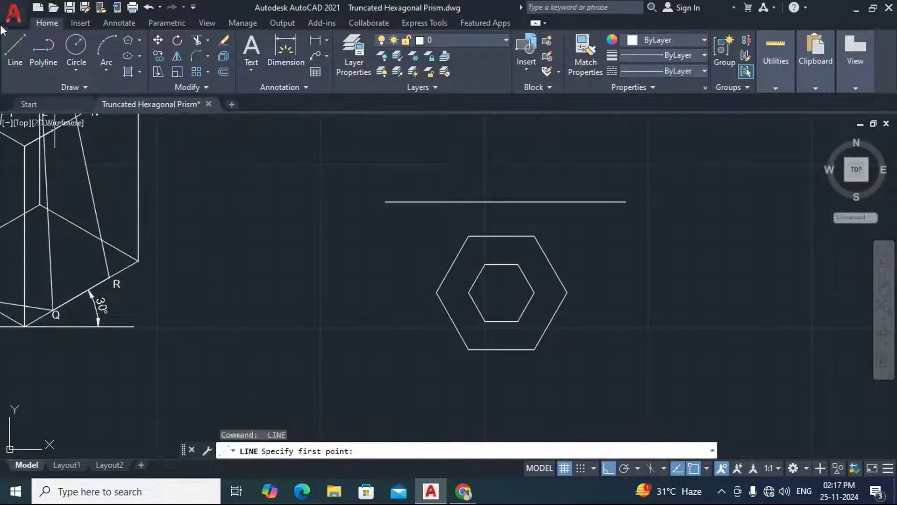
pyautogui.click(14, 47)
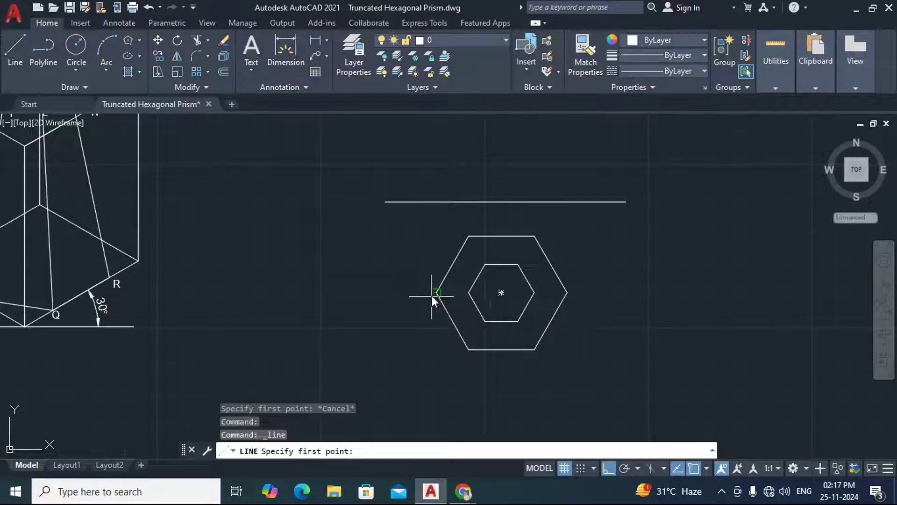
pyautogui.click(437, 293)
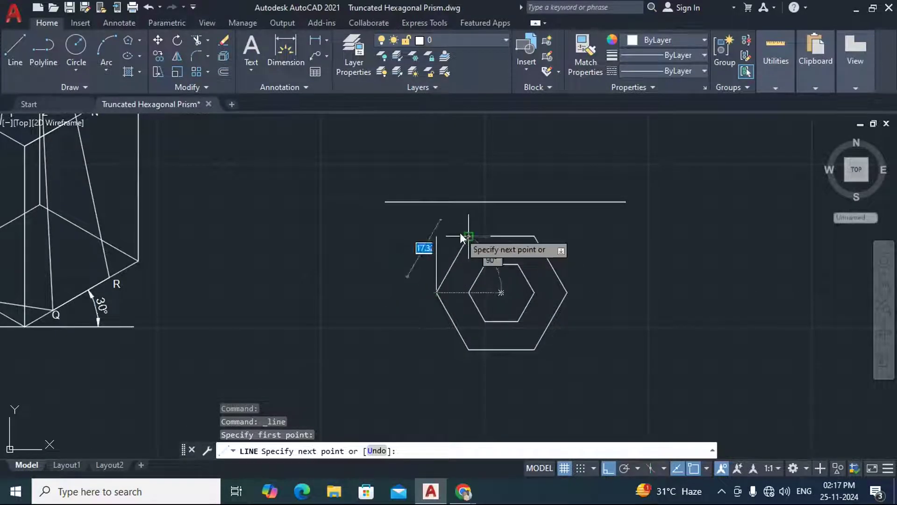
pyautogui.click(436, 237)
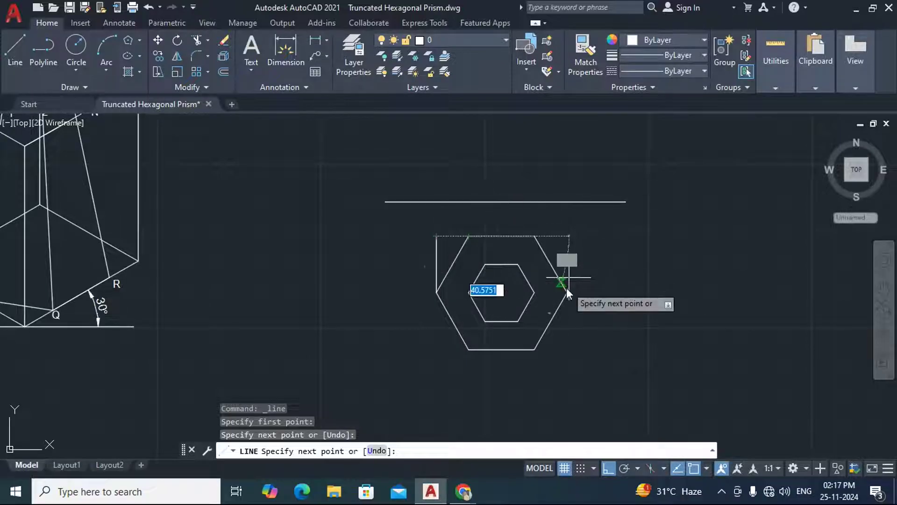
pyautogui.click(567, 235)
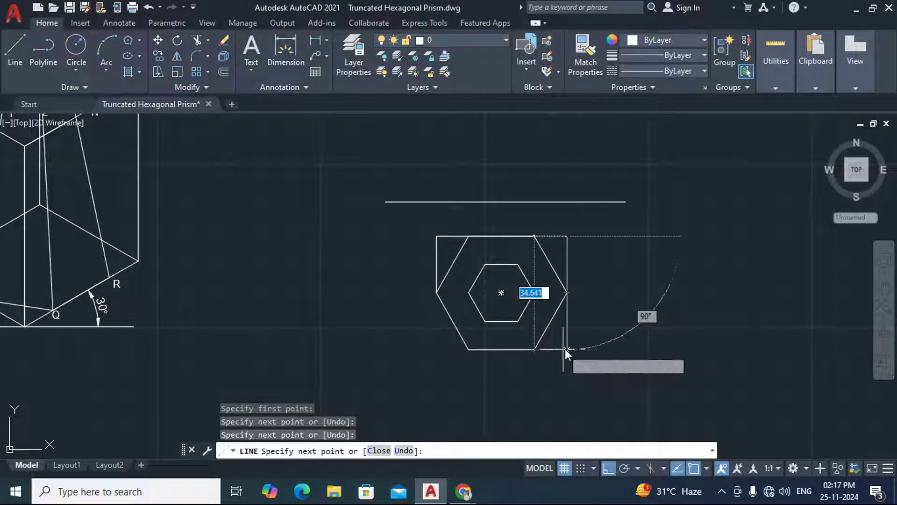
pyautogui.click(570, 348)
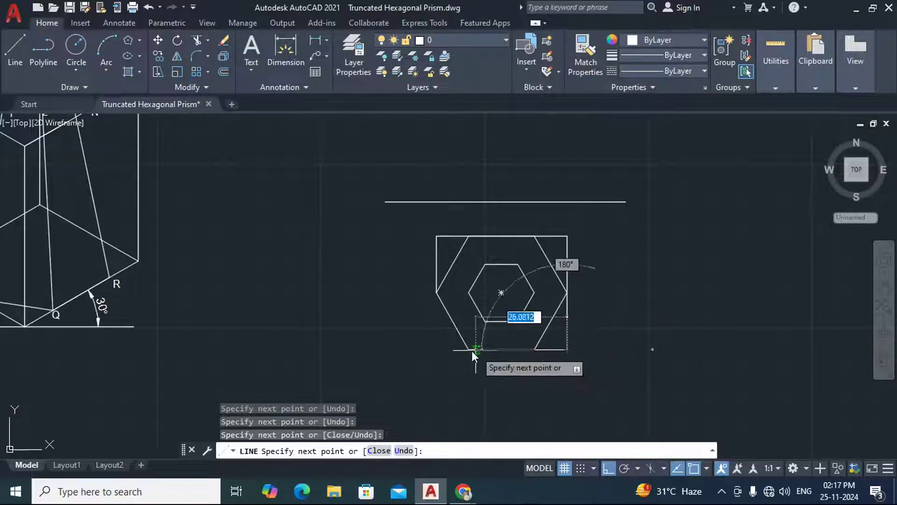
pyautogui.write('40')
pyautogui.press('Return')
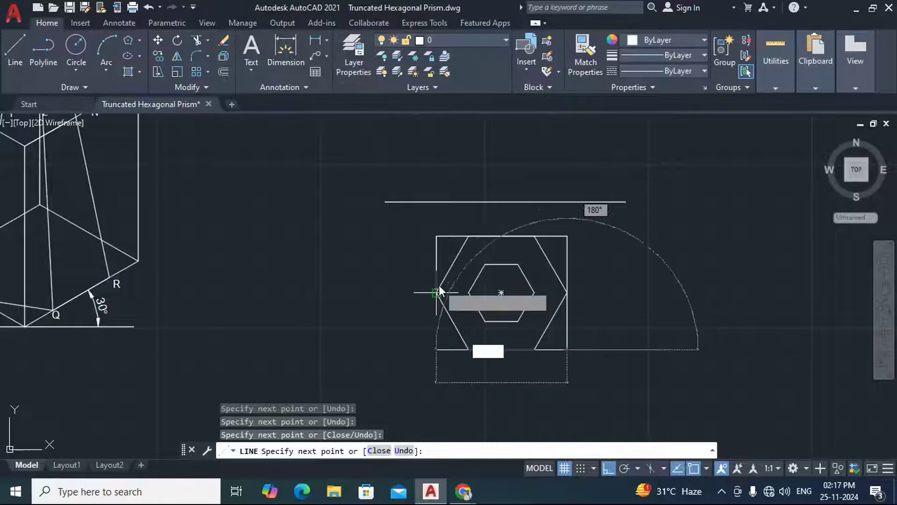
pyautogui.click(436, 350)
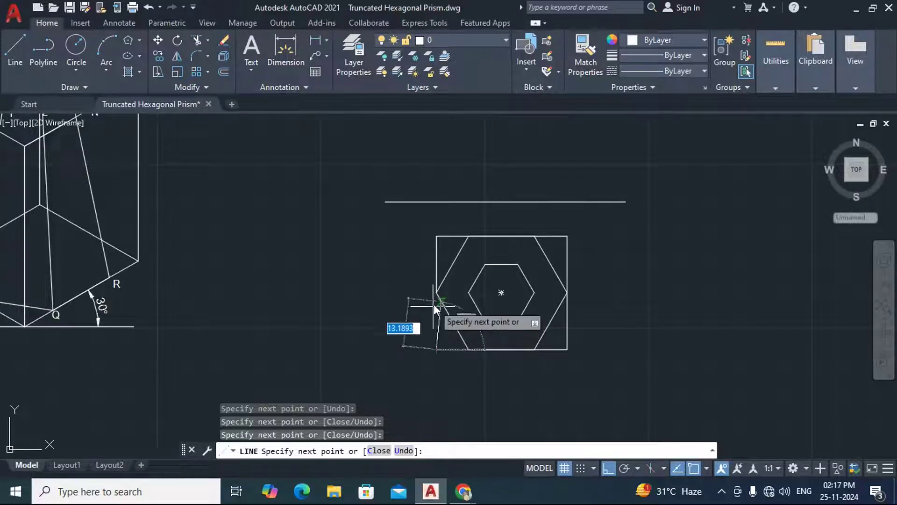
pyautogui.press('Return')
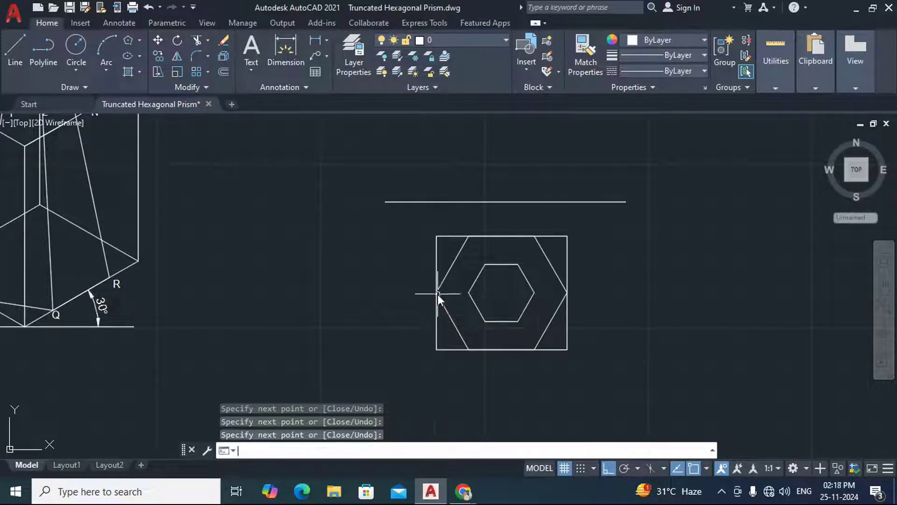
pyautogui.scroll(-2, 375, 313)
pyautogui.scroll(-2, 231, 302)
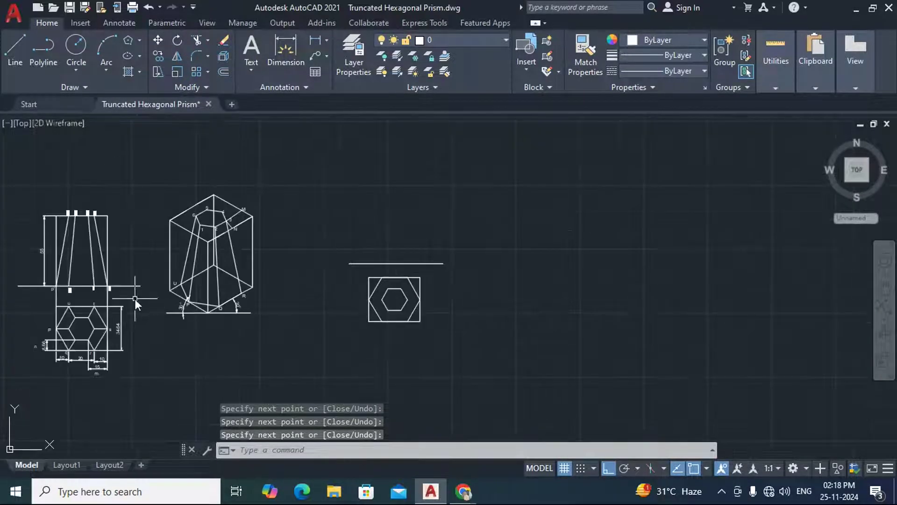
# Step: Draw lines joining the two upper vertices of the small hexagon to the matching upper vertices of the large hexagon
pyautogui.scroll(2, 52, 329)
pyautogui.scroll(-2, 49, 332)
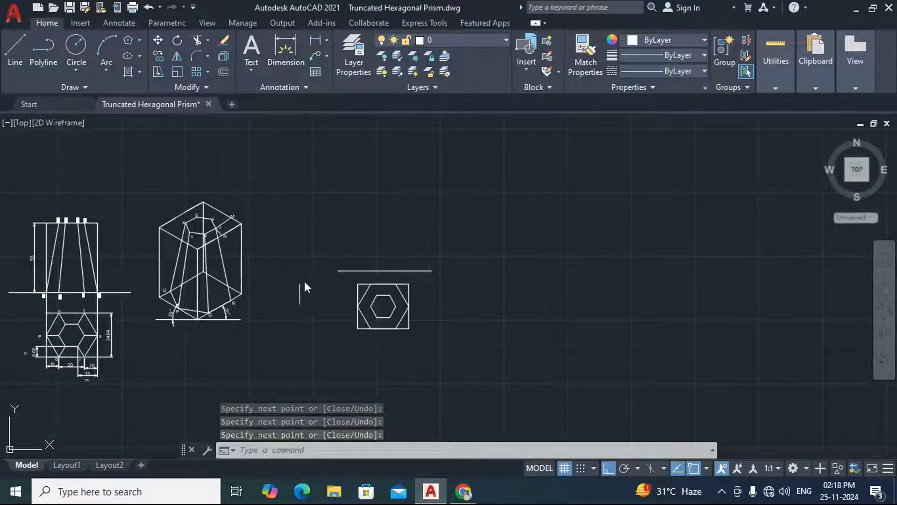
pyautogui.scroll(2, 357, 295)
pyautogui.click(14, 52)
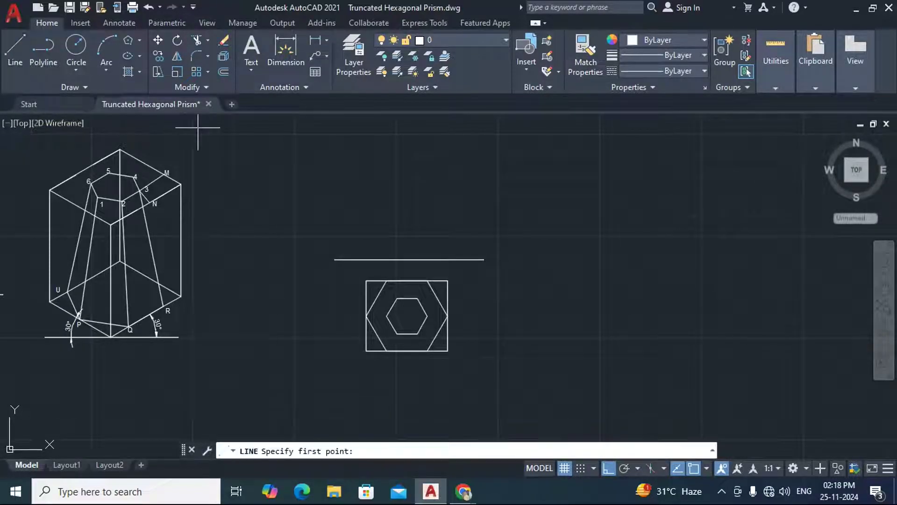
pyautogui.click(398, 297)
pyautogui.click(398, 298)
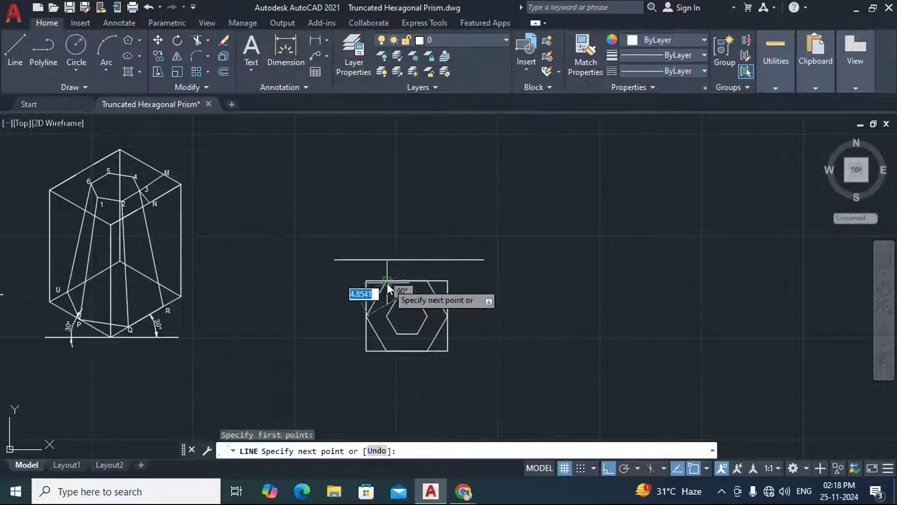
pyautogui.press('Return')
pyautogui.press('Return')
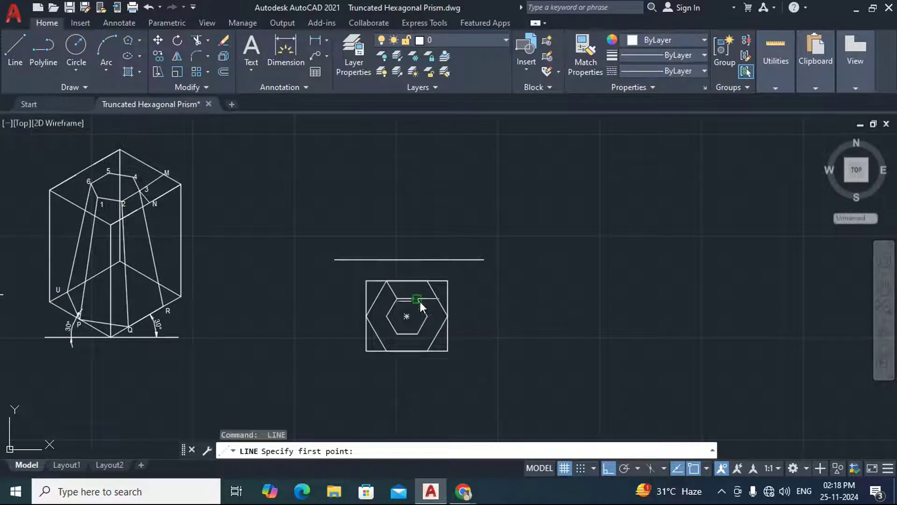
pyautogui.click(416, 298)
pyautogui.click(427, 278)
pyautogui.press('Return')
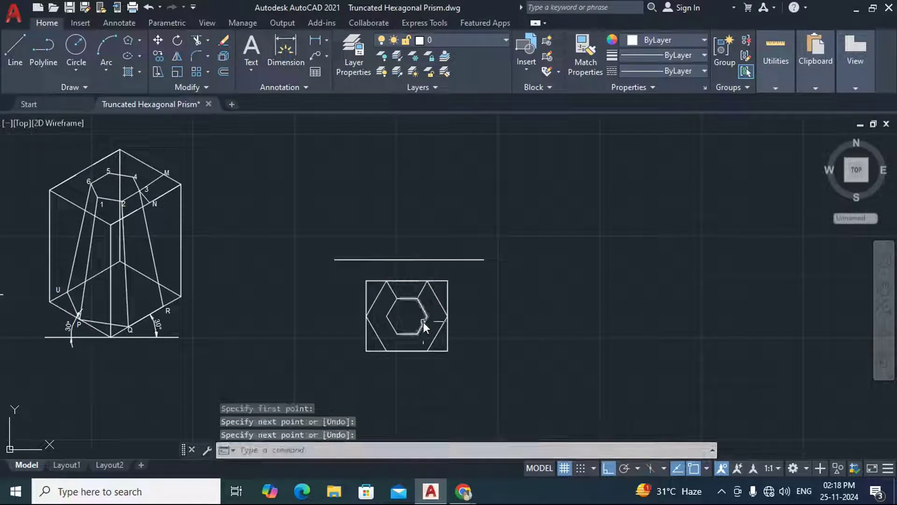
# Step: Join the small hexagon's right and lower-right vertices to the corresponding vertices of the large hexagon with lines
pyautogui.press('Return')
pyautogui.click(426, 316)
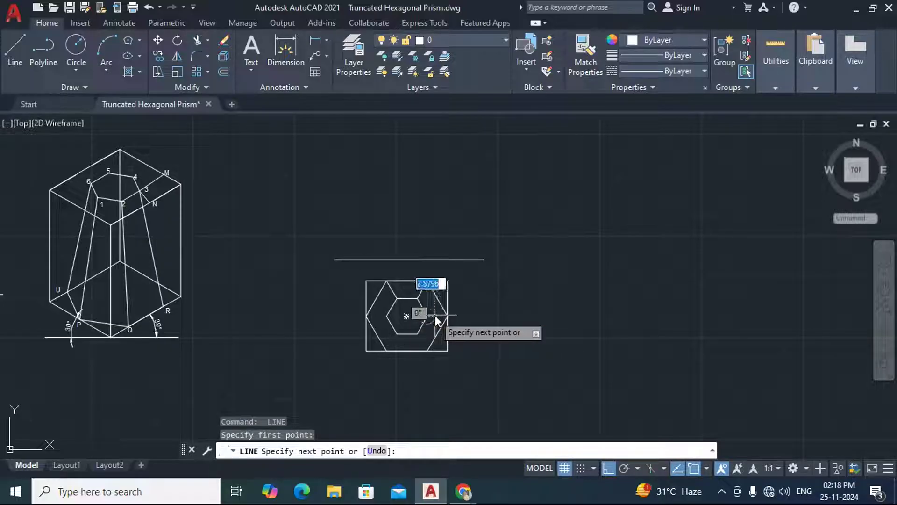
pyautogui.click(447, 316)
pyautogui.press('Return')
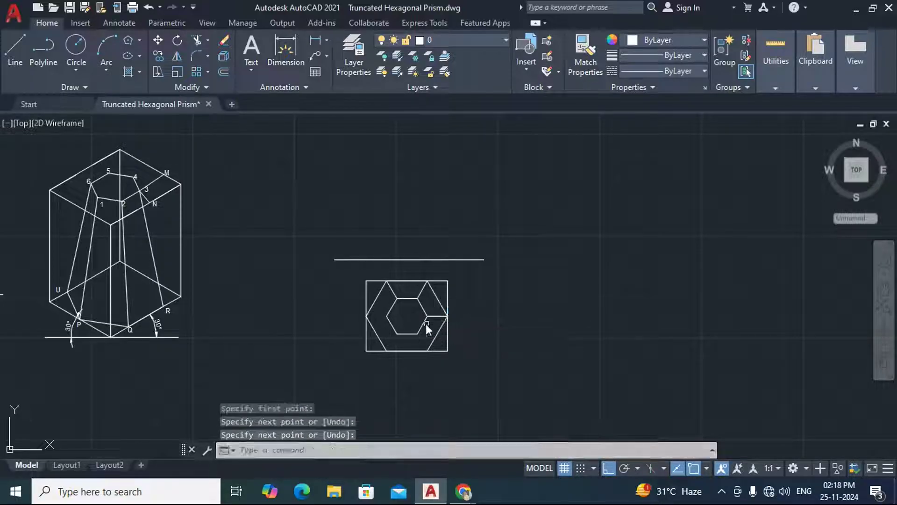
pyautogui.press('Return')
pyautogui.click(417, 334)
pyautogui.click(430, 350)
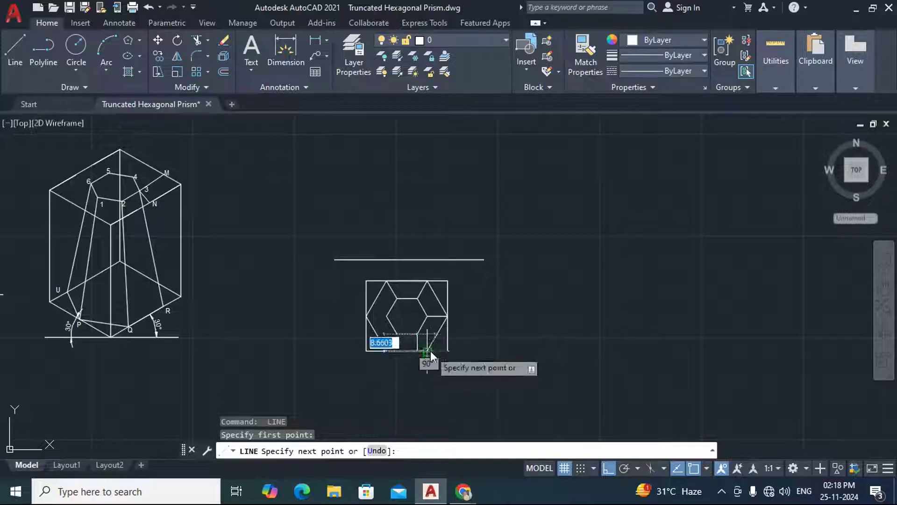
pyautogui.press('Return')
# Step: Join the small hexagon's lower-left and left vertices to the corresponding vertices of the large hexagon with lines
pyautogui.press('Return')
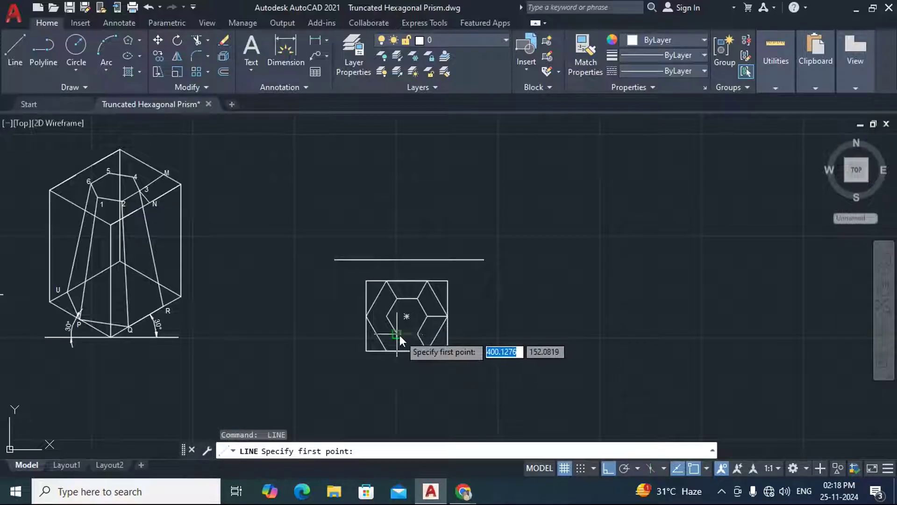
pyautogui.click(398, 335)
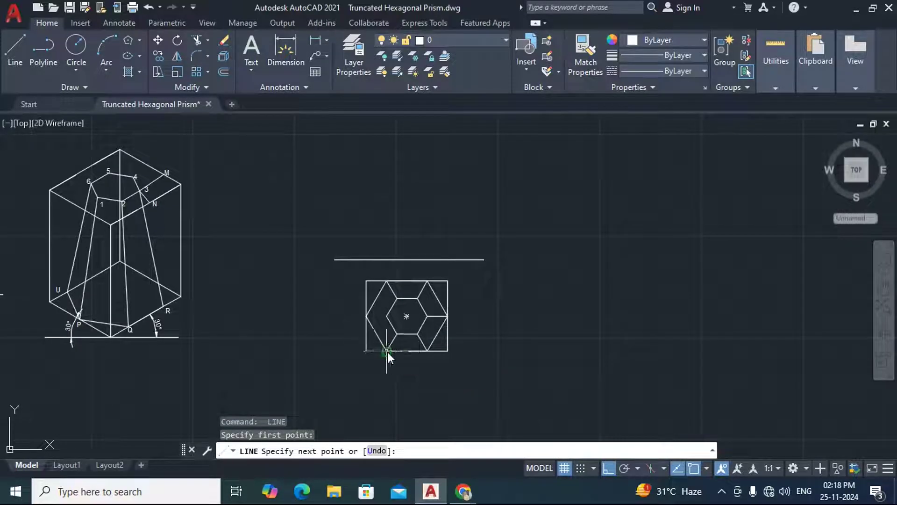
pyautogui.click(388, 352)
pyautogui.press('Return')
pyautogui.press('Return')
pyautogui.click(388, 316)
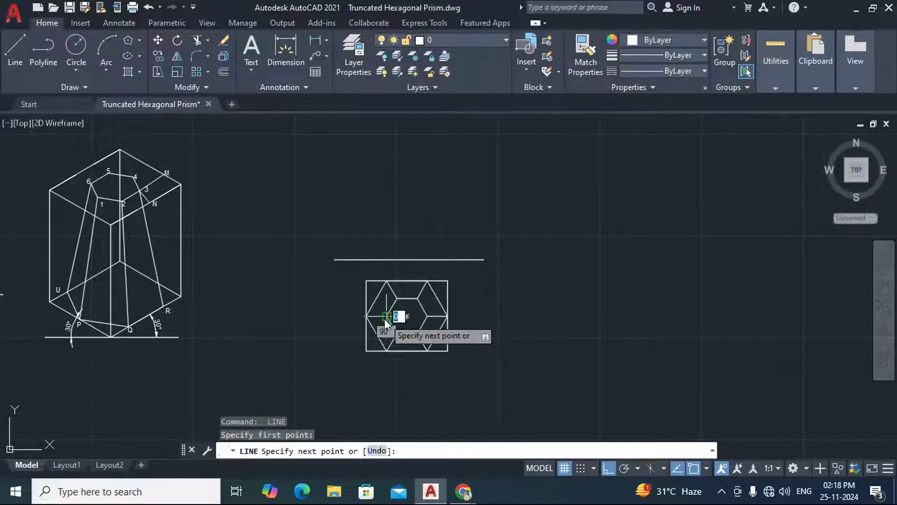
pyautogui.click(371, 318)
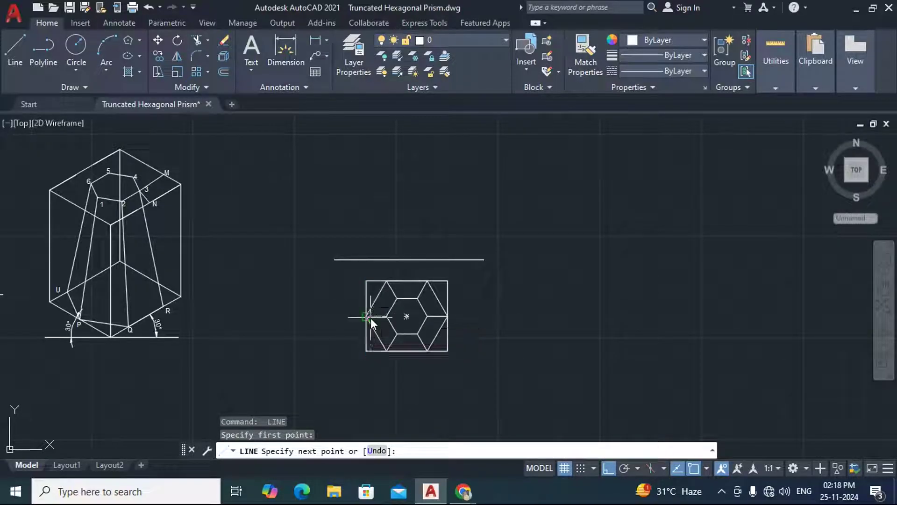
pyautogui.press('Return')
pyautogui.scroll(-3, 391, 345)
pyautogui.scroll(1, 416, 358)
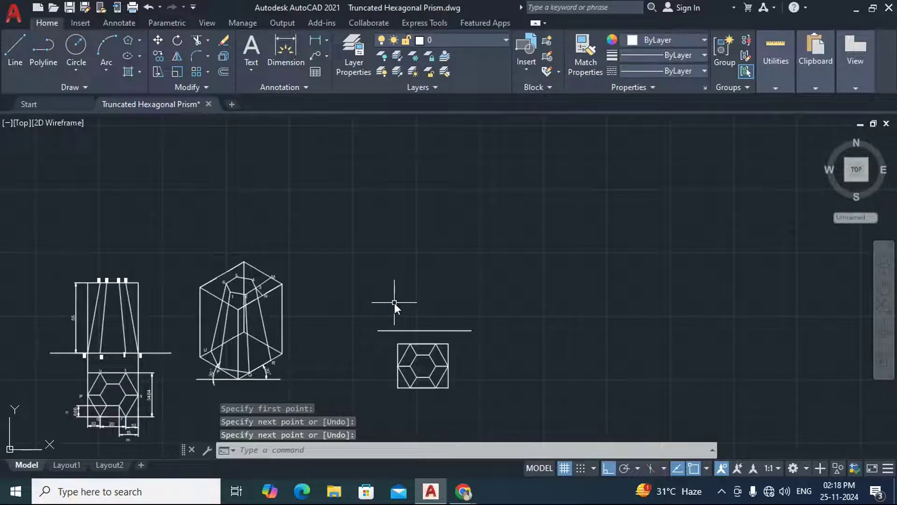
pyautogui.scroll(3, 437, 345)
pyautogui.scroll(2, 447, 310)
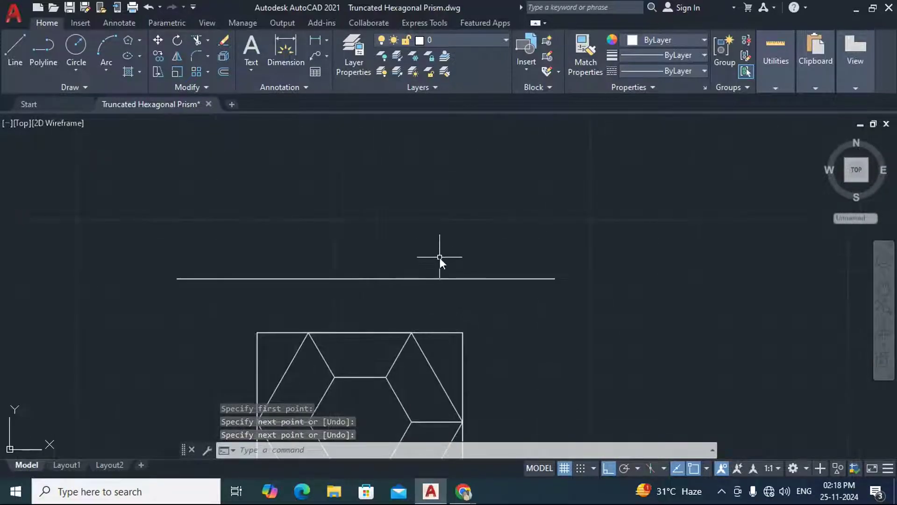
pyautogui.scroll(-2, 439, 257)
pyautogui.click(18, 46)
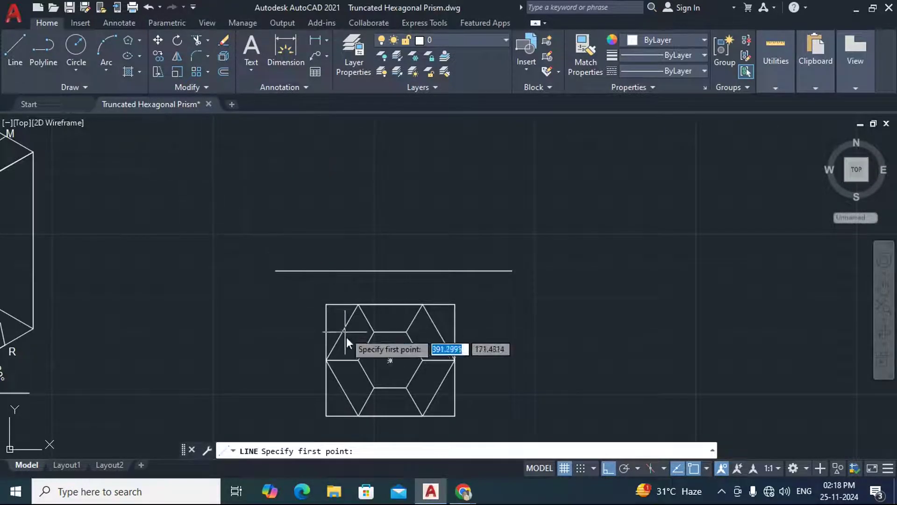
pyautogui.click(332, 302)
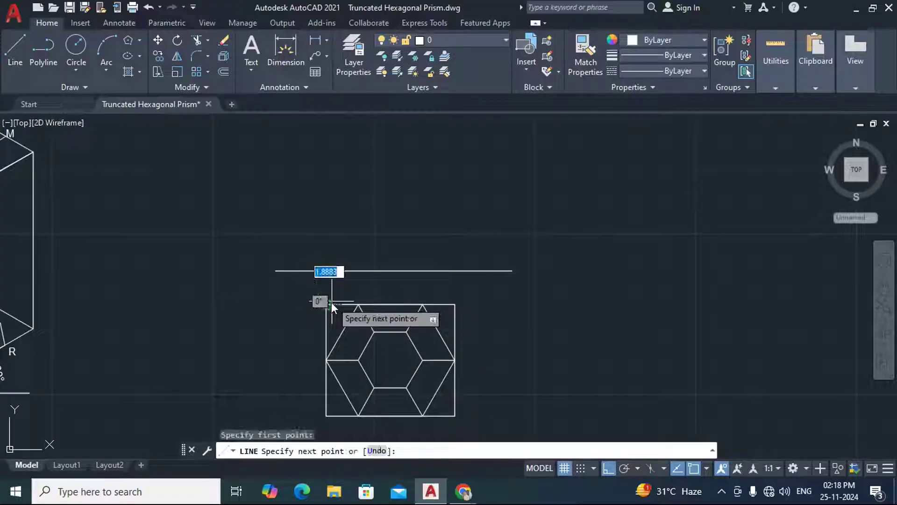
pyautogui.press('Escape')
# Step: Draw vertical projection lines up to the reference line from the rectangle's upper-left corner and the large hexagon's upper-left vertex
pyautogui.press('Return')
pyautogui.click(326, 304)
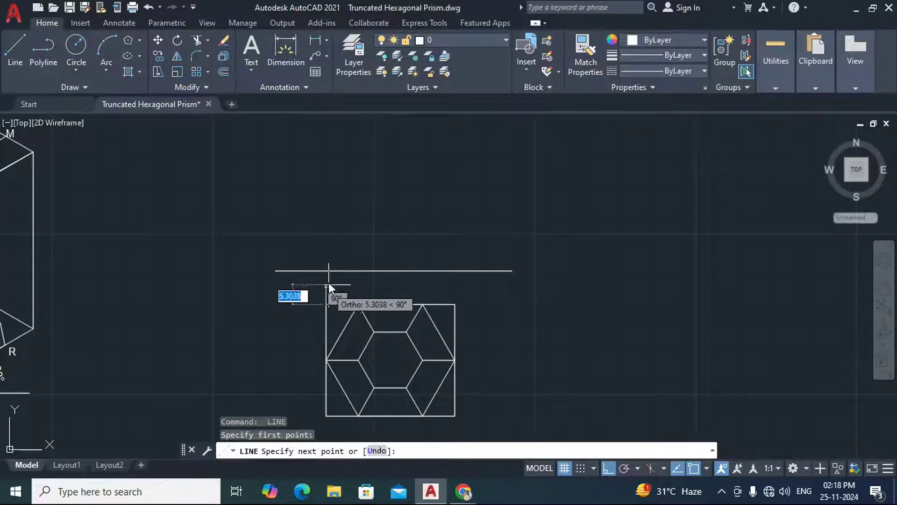
pyautogui.click(326, 270)
pyautogui.press('Return')
pyautogui.press('Return')
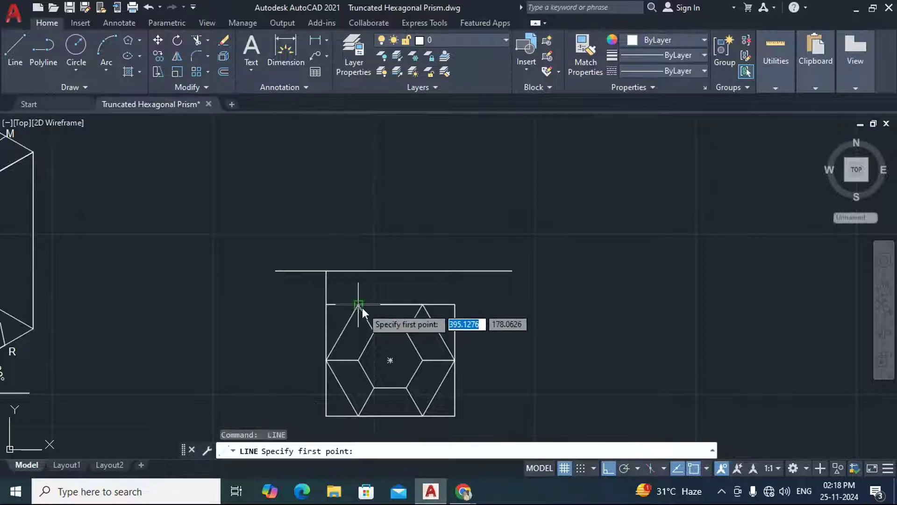
pyautogui.click(359, 306)
pyautogui.click(356, 270)
pyautogui.press('Return')
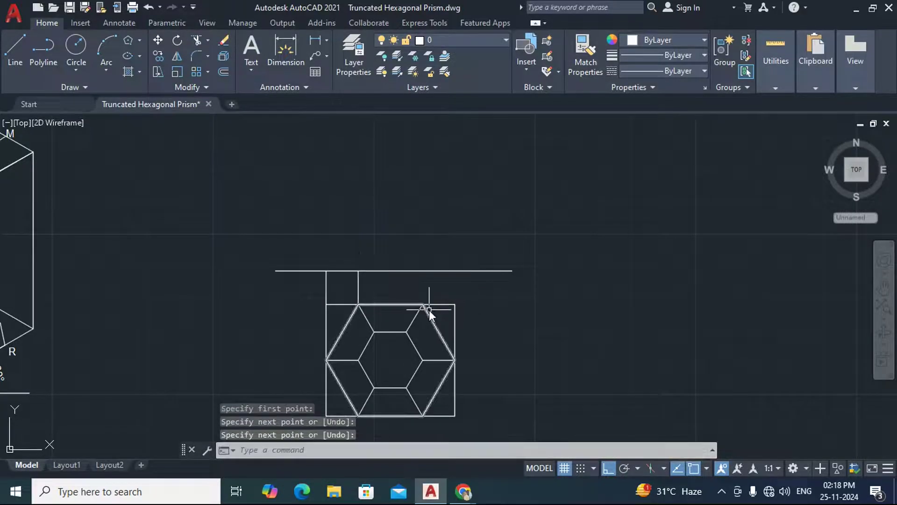
# Step: Draw vertical projection lines up to the reference line from the large hexagon's upper-right vertex and the rectangle's upper-right corner
pyautogui.press('Return')
pyautogui.click(423, 305)
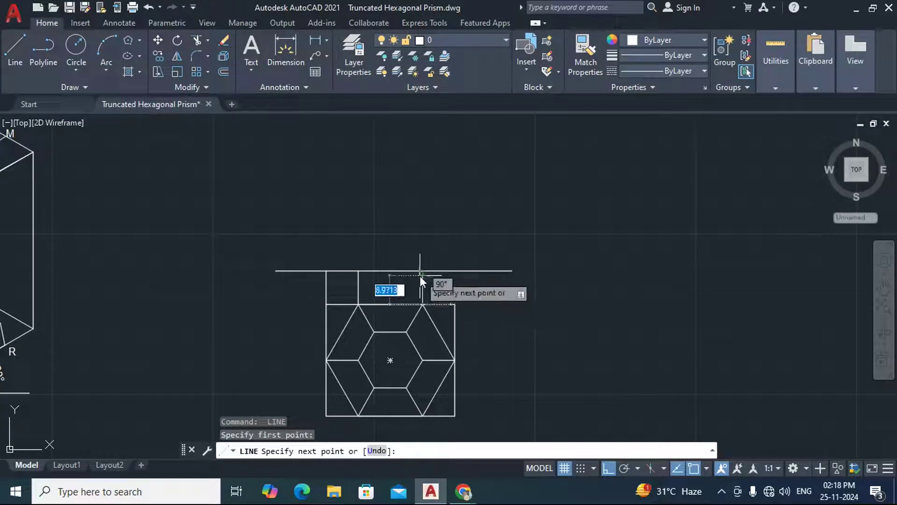
pyautogui.click(421, 271)
pyautogui.press('Return')
pyautogui.press('Return')
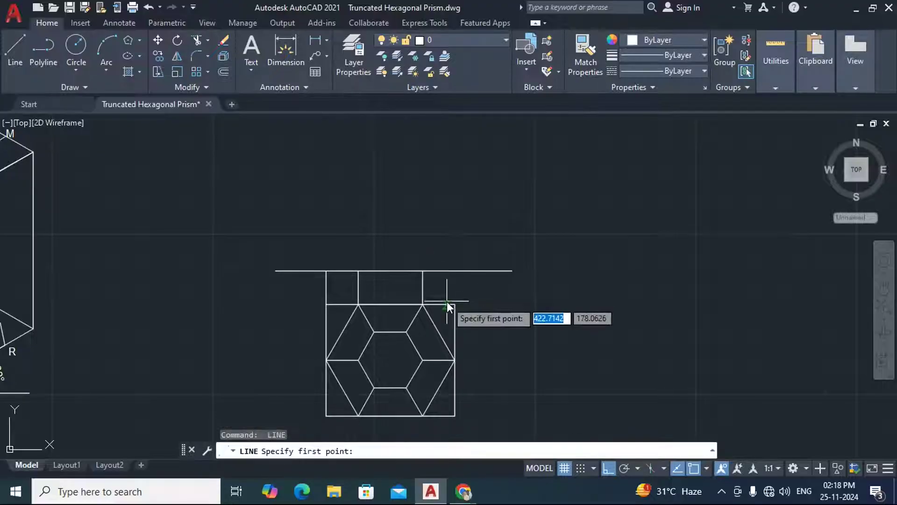
pyautogui.click(453, 306)
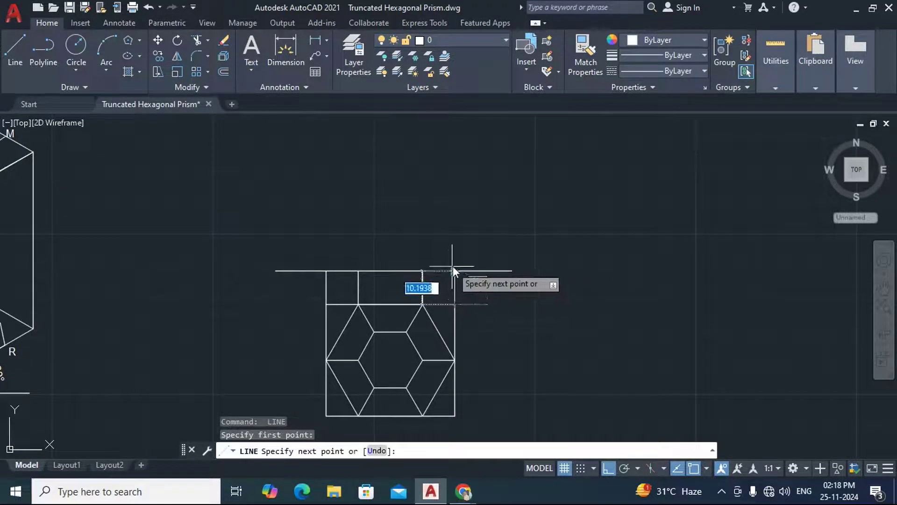
pyautogui.click(455, 271)
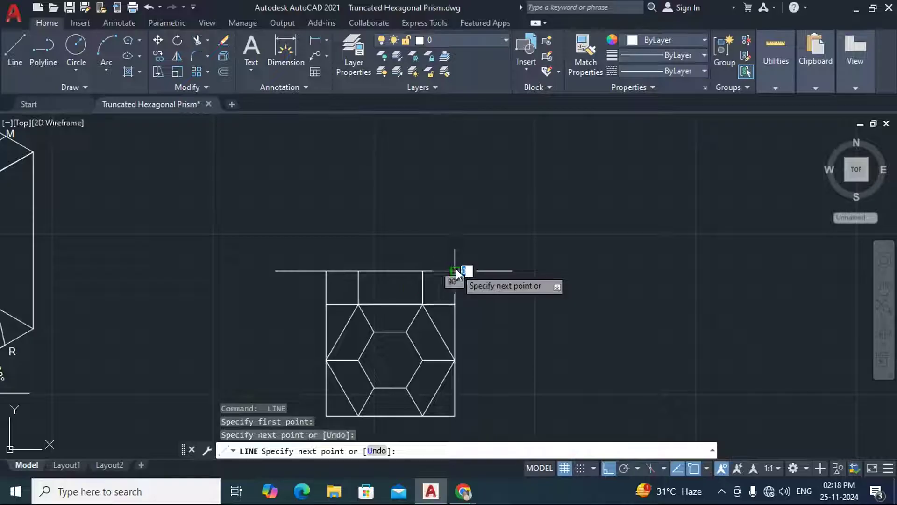
pyautogui.press('Return')
pyautogui.scroll(-2, 334, 287)
# Step: Draw a 55-long vertical line upward from where the leftmost projection line meets the reference line
pyautogui.press('Return')
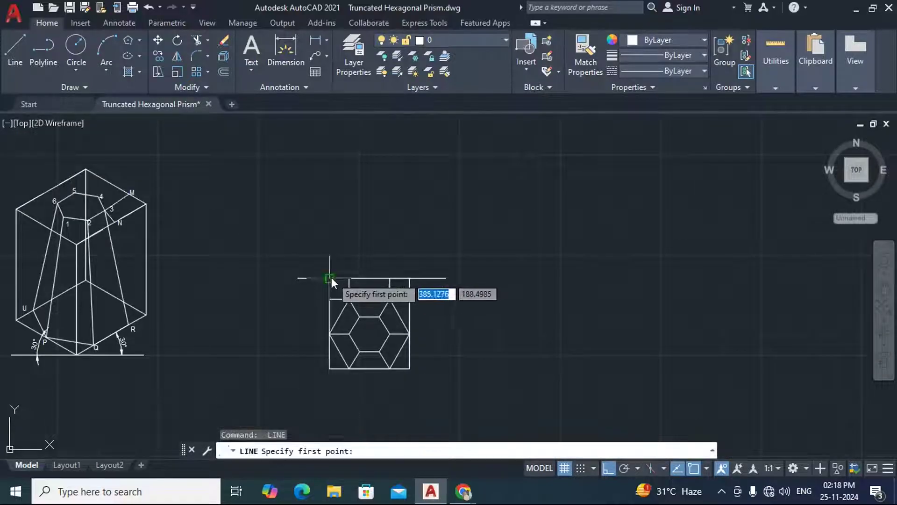
pyautogui.click(330, 277)
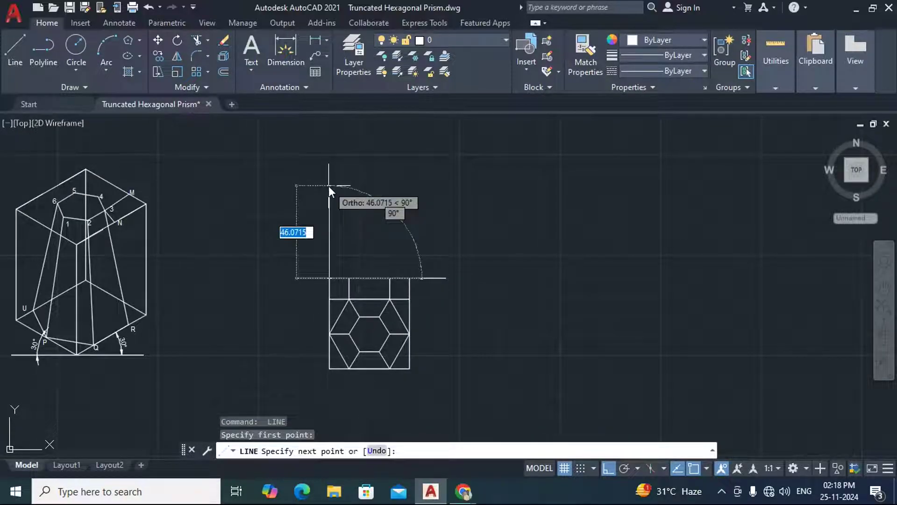
pyautogui.write('55')
pyautogui.press('Return')
pyautogui.press('Return')
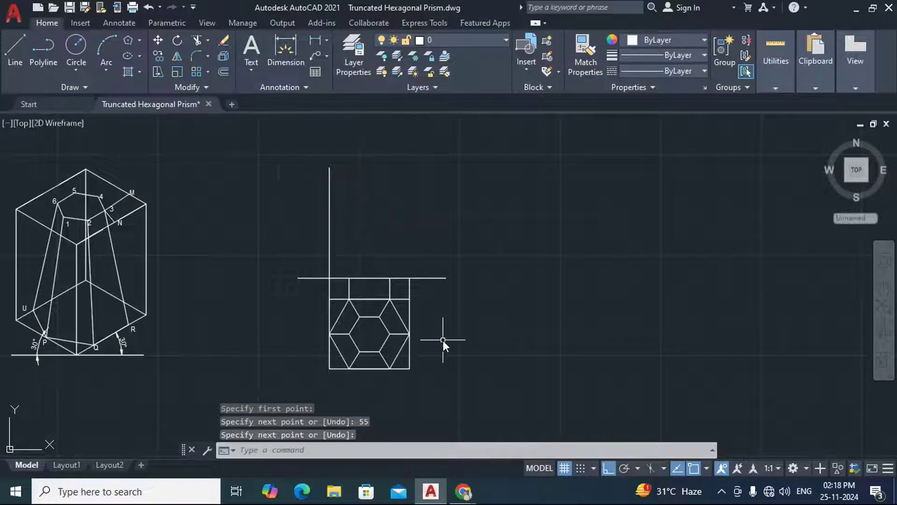
# Step: Draw a 55-long vertical line upward from the rightmost projection line's upper end and connect its top to the left vertical's top
pyautogui.press('Return')
pyautogui.click(377, 277)
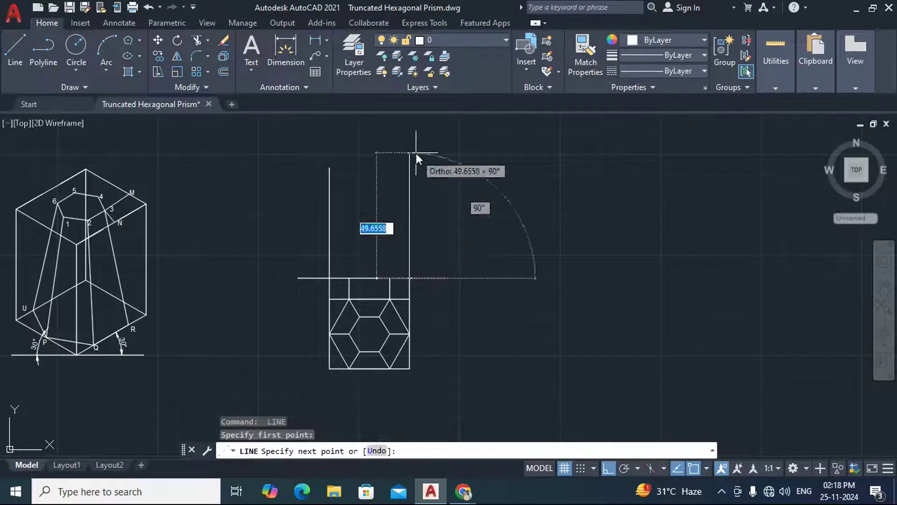
pyautogui.write('56')
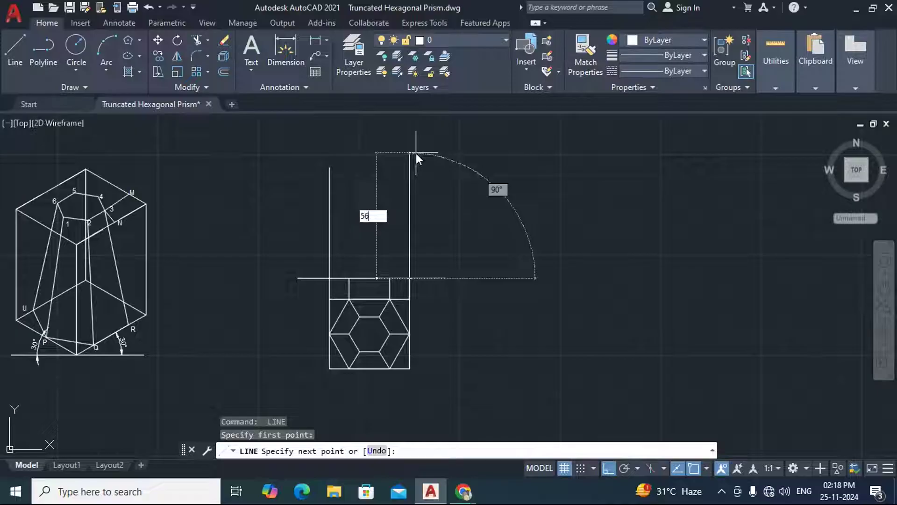
pyautogui.press('BackSpace')
pyautogui.write('5')
pyautogui.press('Return')
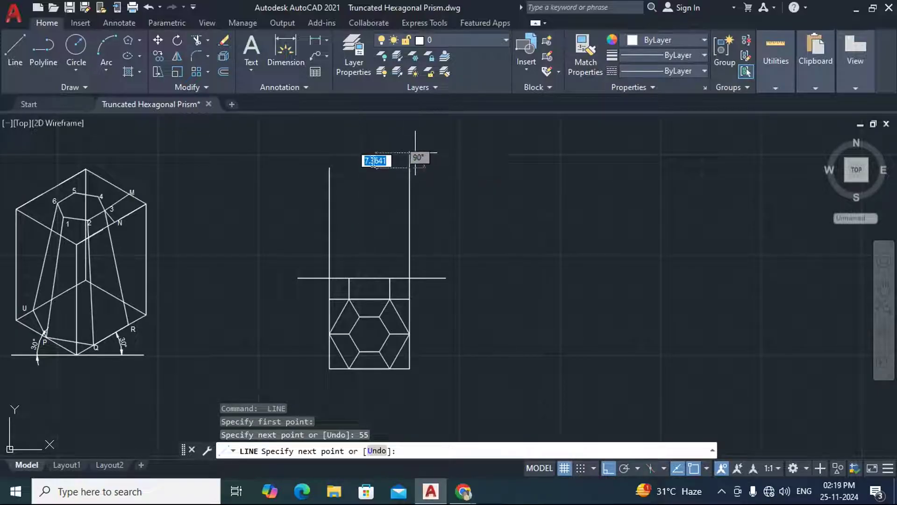
pyautogui.click(329, 168)
pyautogui.press('Return')
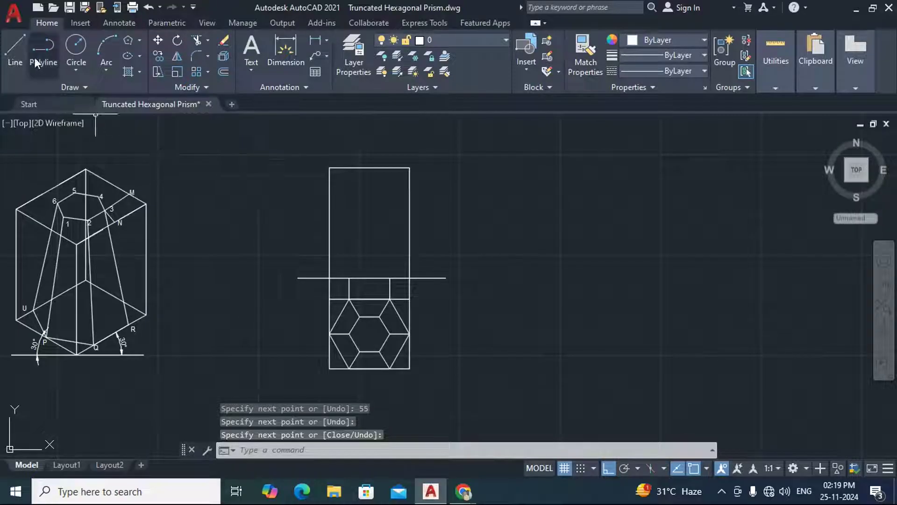
# Step: Project the small hexagon's two upper vertices vertically up to the top edge of the front-view outline with lines
pyautogui.click(16, 53)
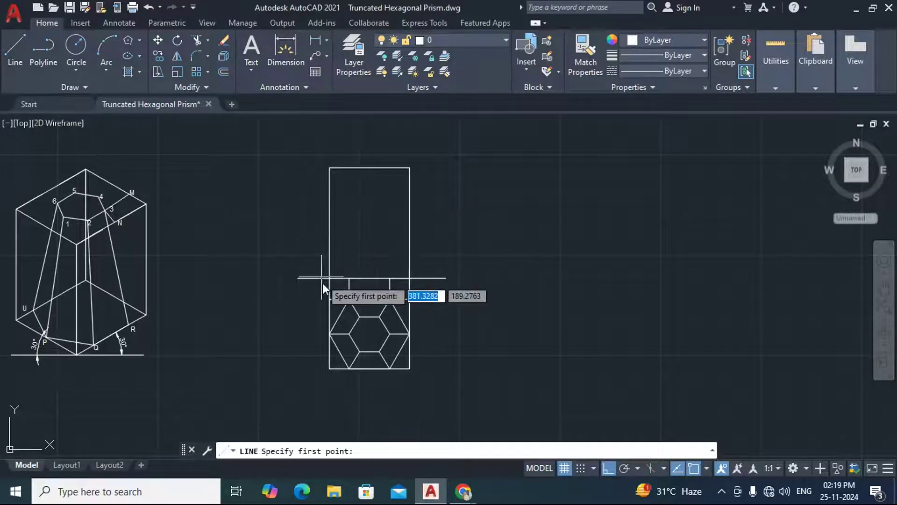
pyautogui.click(362, 313)
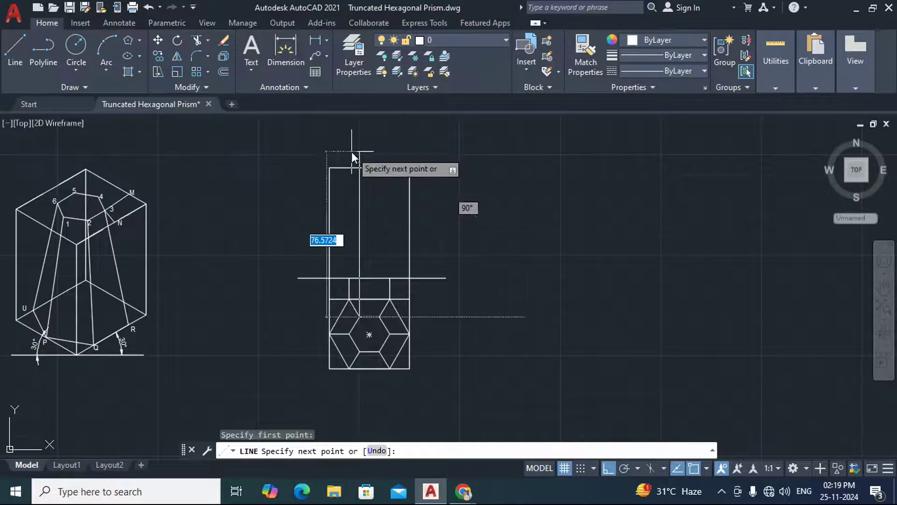
pyautogui.click(363, 169)
pyautogui.press('Return')
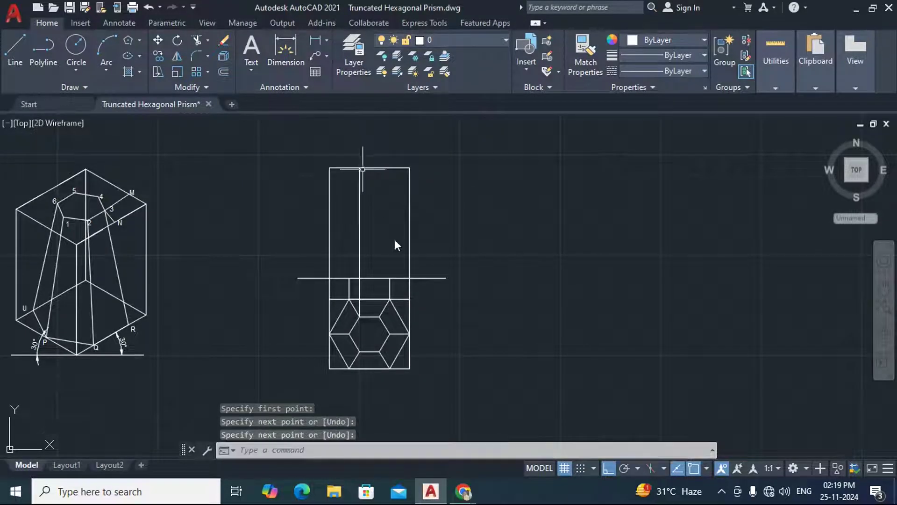
pyautogui.press('Return')
pyautogui.click(378, 316)
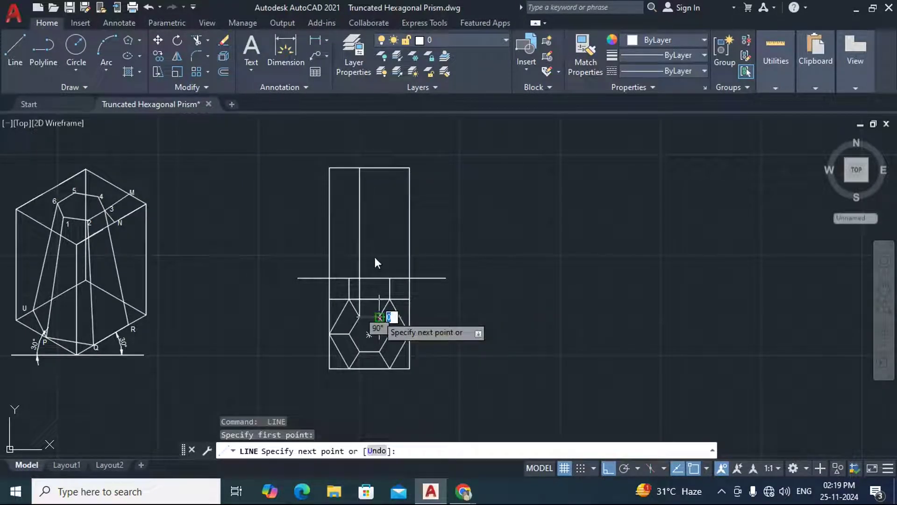
pyautogui.click(380, 166)
pyautogui.press('Return')
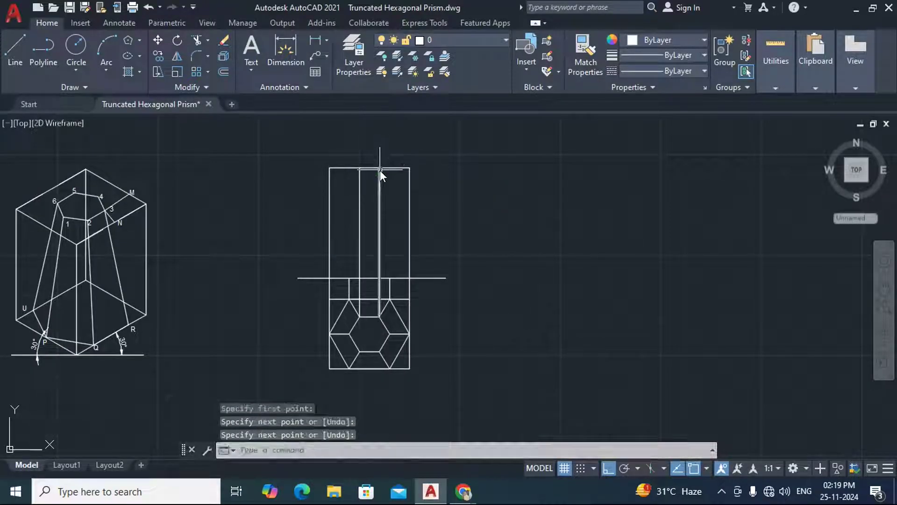
# Step: Draw two slanted lines from the large hexagon's projected upper vertices on the reference line to the small hexagon's projected vertices on the front view's top edge
pyautogui.press('Return')
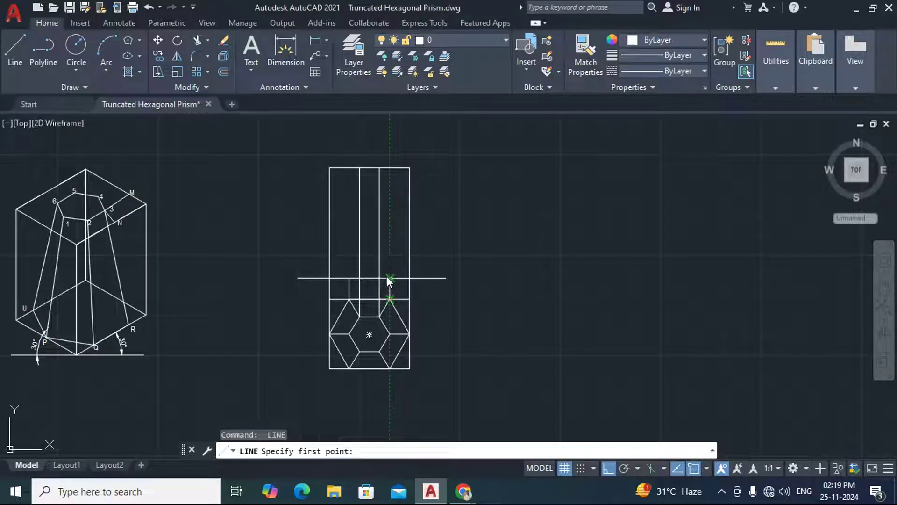
pyautogui.click(386, 278)
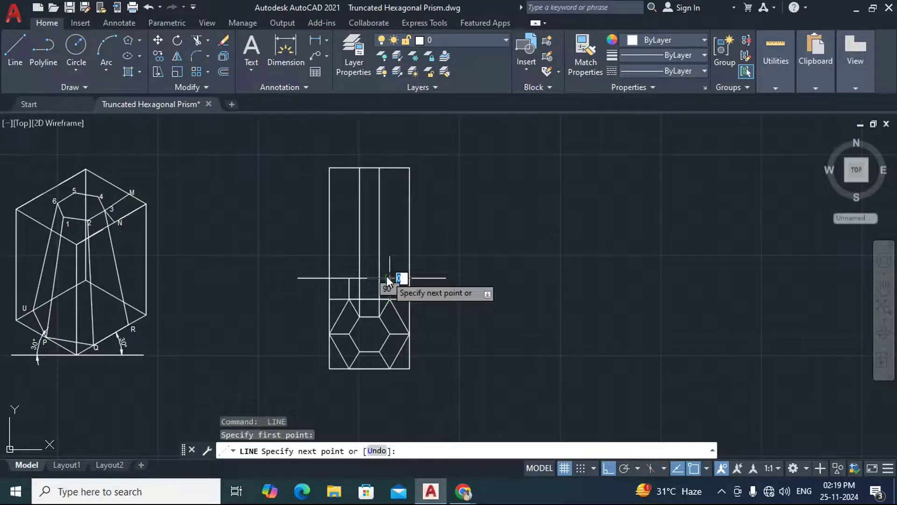
pyautogui.click(379, 168)
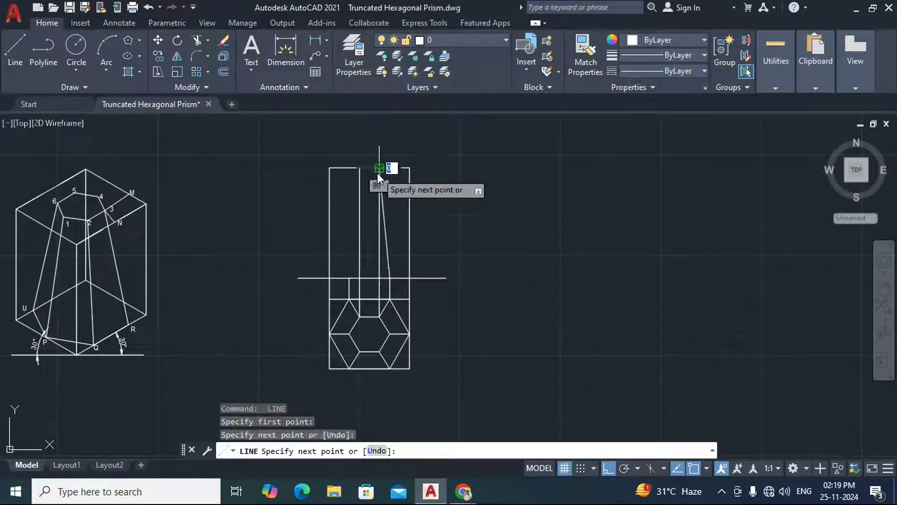
pyautogui.press('Return')
pyautogui.press('Return')
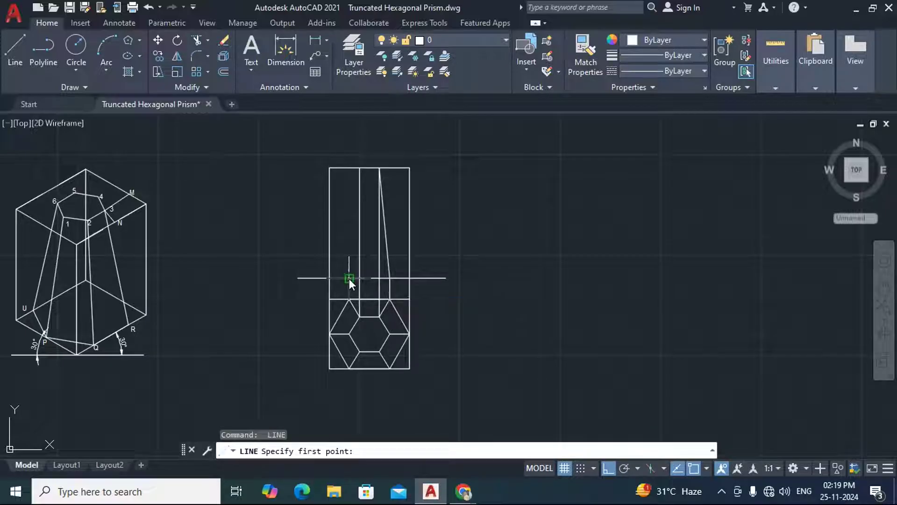
pyautogui.click(349, 279)
pyautogui.click(360, 167)
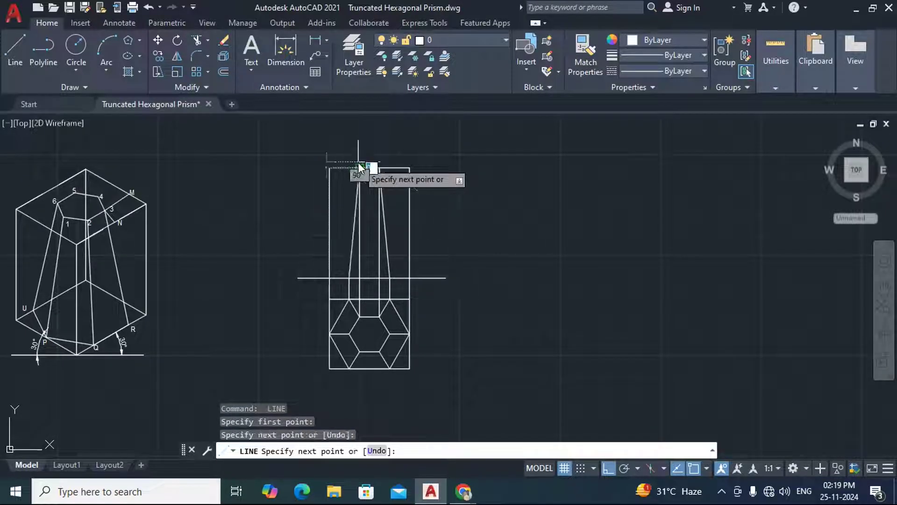
pyautogui.press('Escape')
# Step: Delete the two vertical projection lines running from the small hexagon's upper vertices to the front view's top edge
pyautogui.click(363, 246)
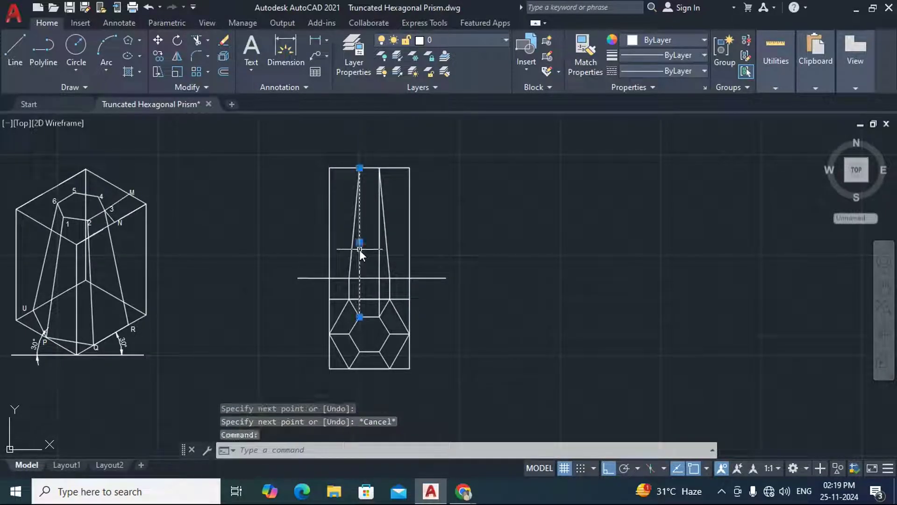
pyautogui.press('Delete')
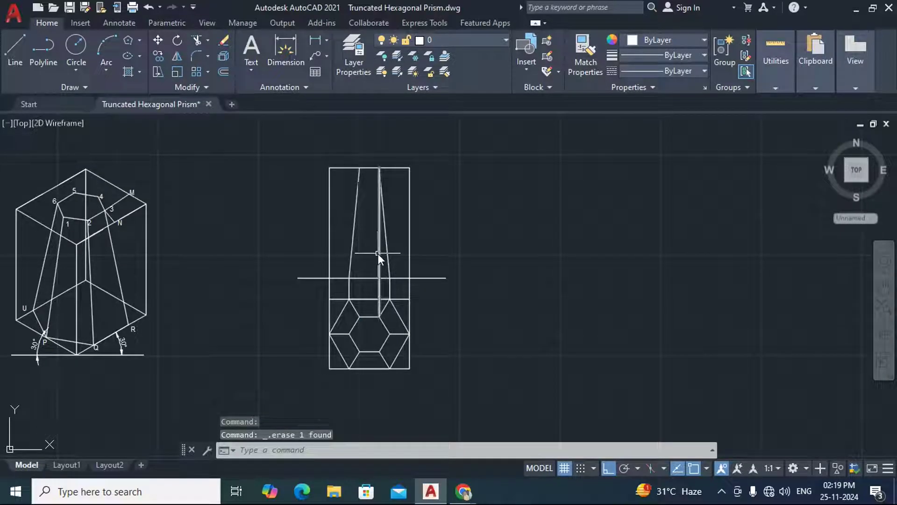
pyautogui.click(378, 252)
pyautogui.press('Delete')
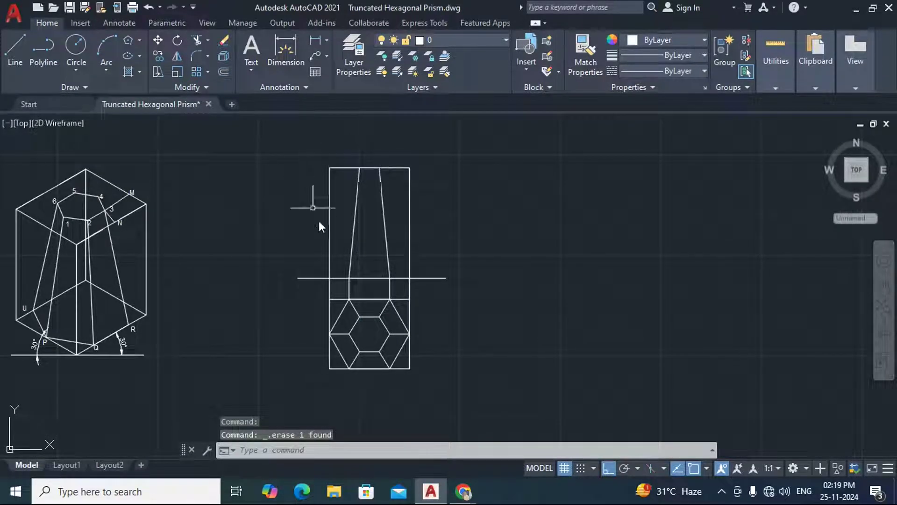
# Step: Draw vertical projection lines from the small hexagon's leftmost and rightmost vertices up past the front view's top edge
pyautogui.click(13, 48)
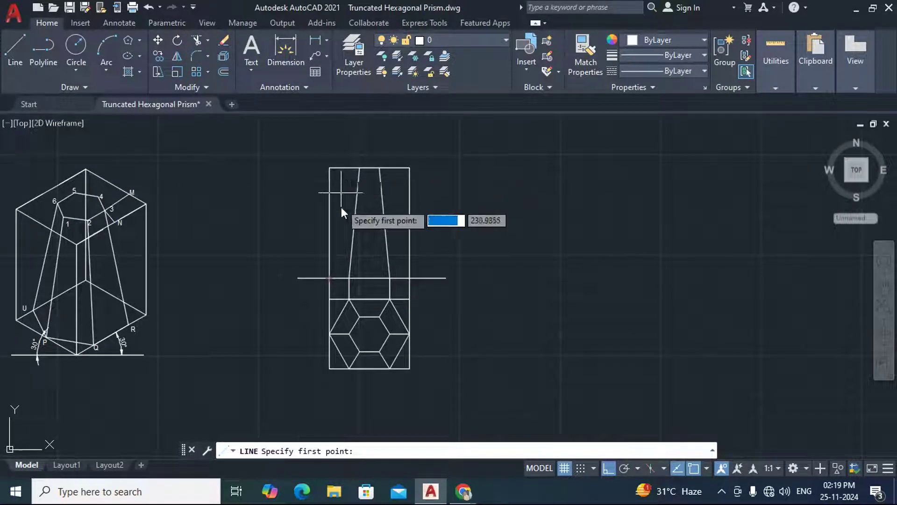
pyautogui.click(348, 334)
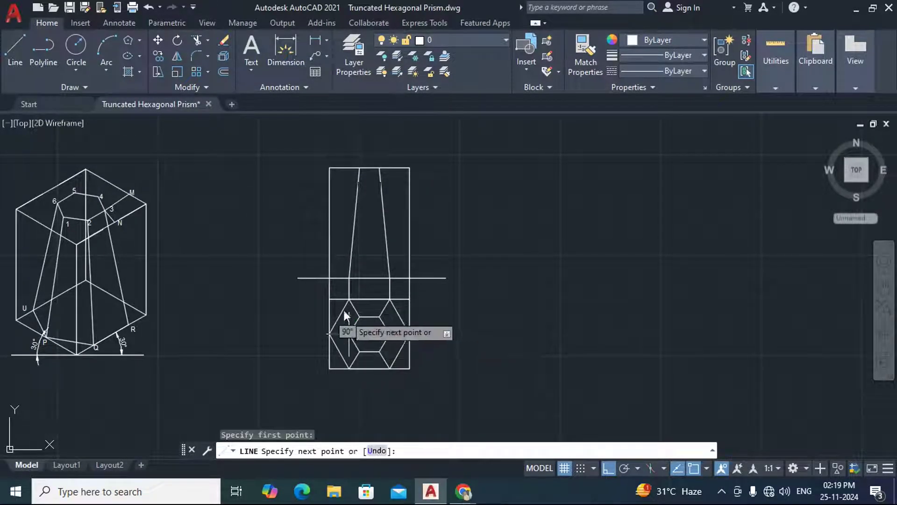
pyautogui.click(333, 134)
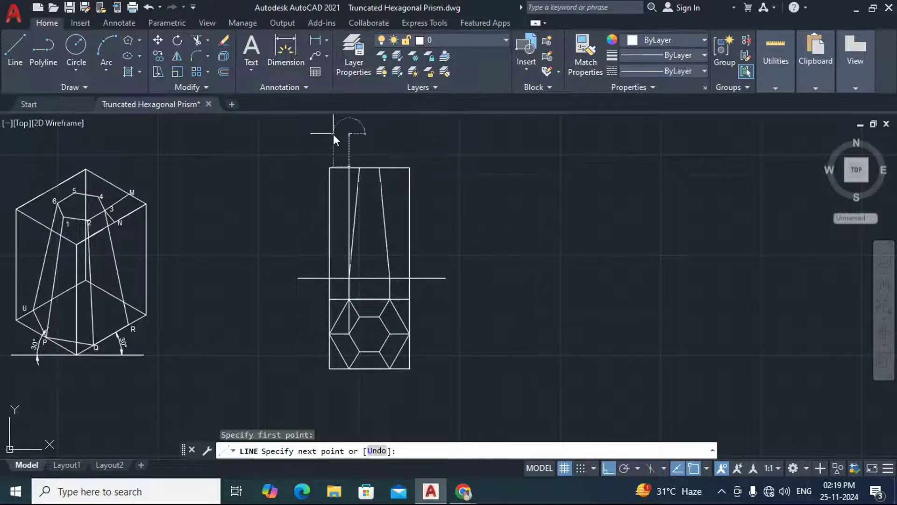
pyautogui.press('Return')
pyautogui.press('Return')
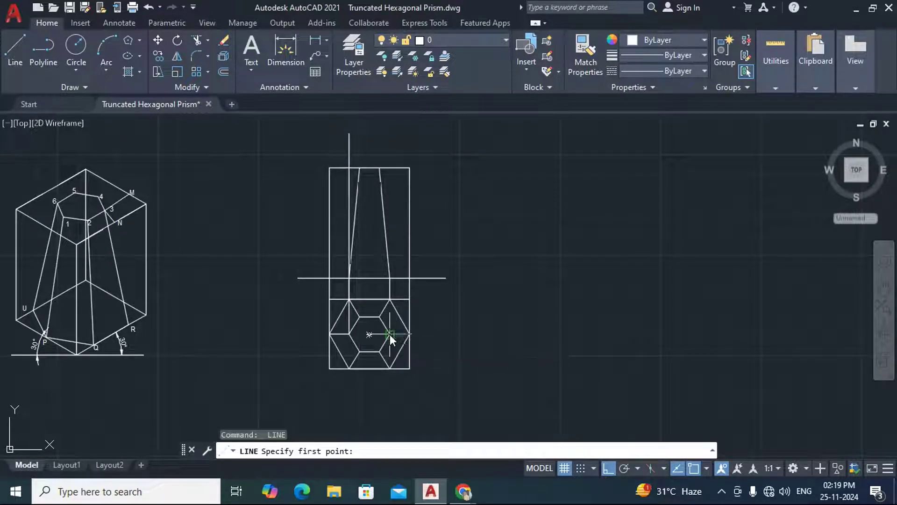
pyautogui.click(356, 334)
pyautogui.click(376, 143)
pyautogui.press('Return')
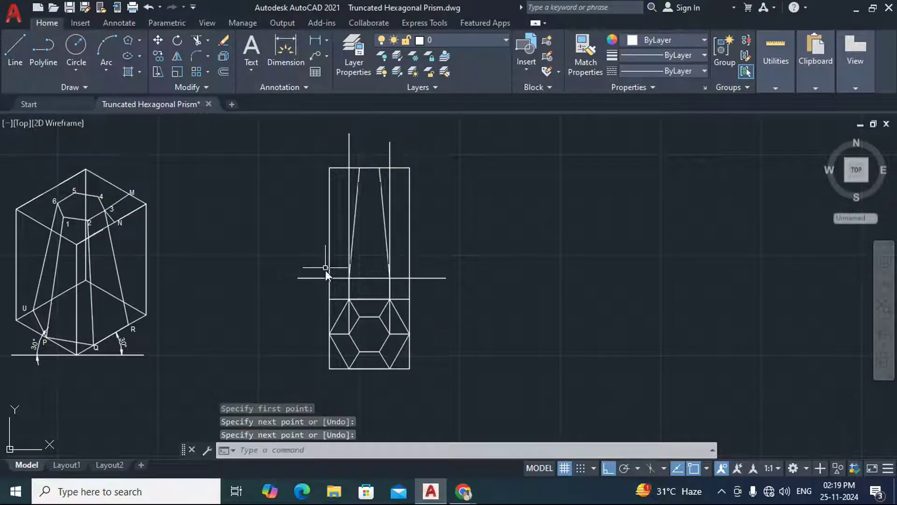
# Step: Draw a slanted edge from the front view's lower-left corner to where the left projection line crosses the top edge
pyautogui.press('Return')
pyautogui.click(330, 280)
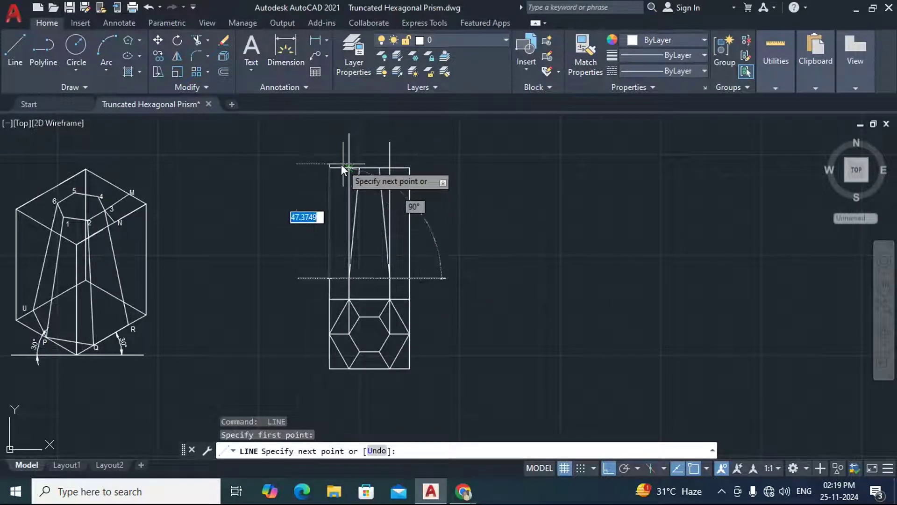
pyautogui.click(345, 164)
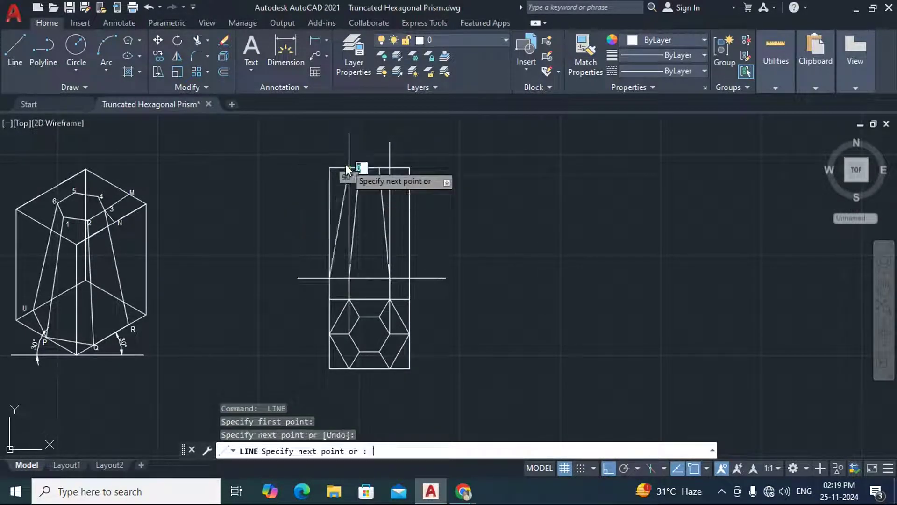
pyautogui.press('Return')
# Step: Draw a slanted edge from the front view's lower-right corner to the top edge, ending it where the right projection line crosses
pyautogui.press('Return')
pyautogui.click(410, 279)
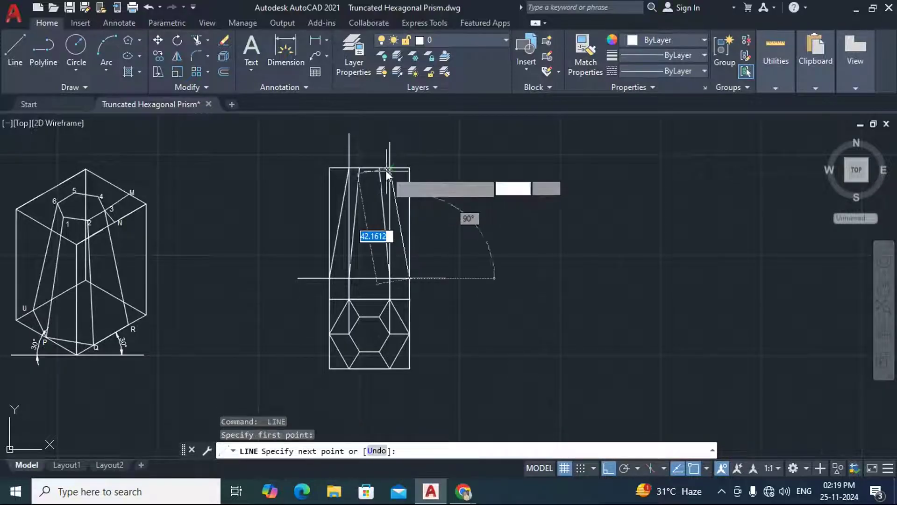
pyautogui.click(379, 164)
pyautogui.press('Return')
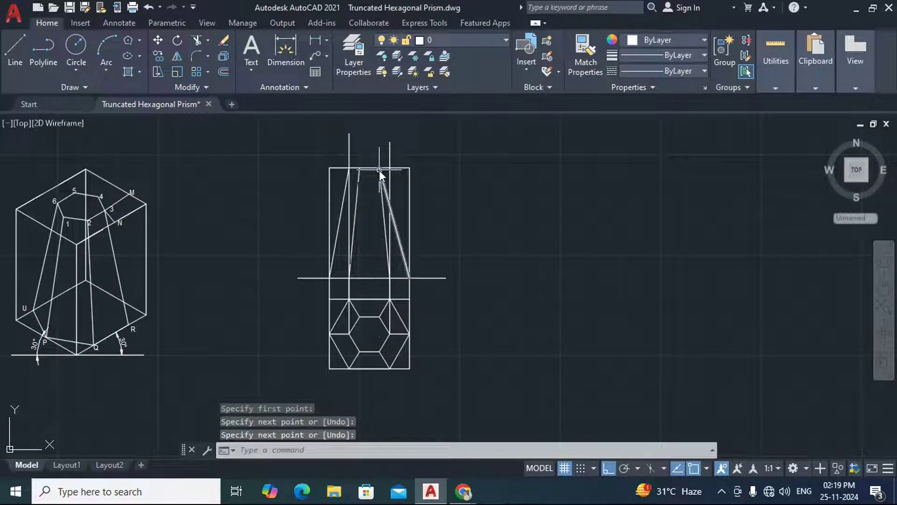
pyautogui.click(387, 198)
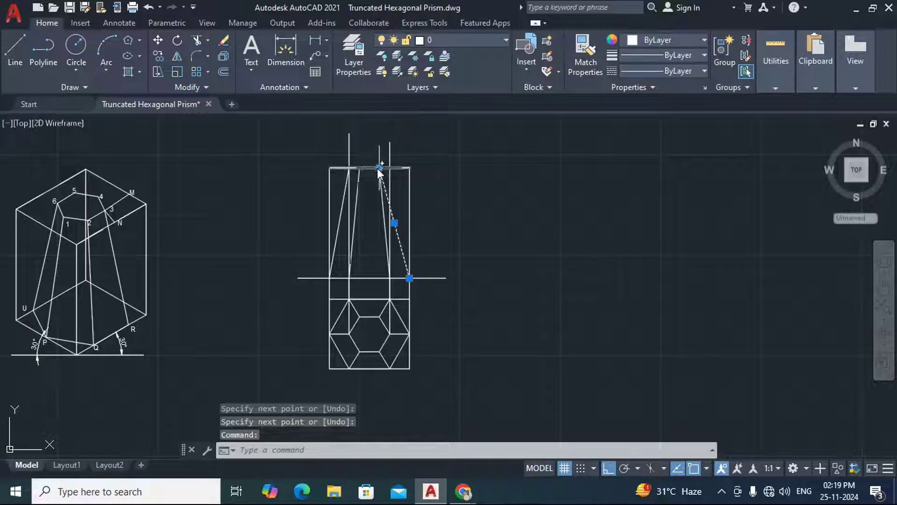
pyautogui.click(379, 168)
pyautogui.click(388, 166)
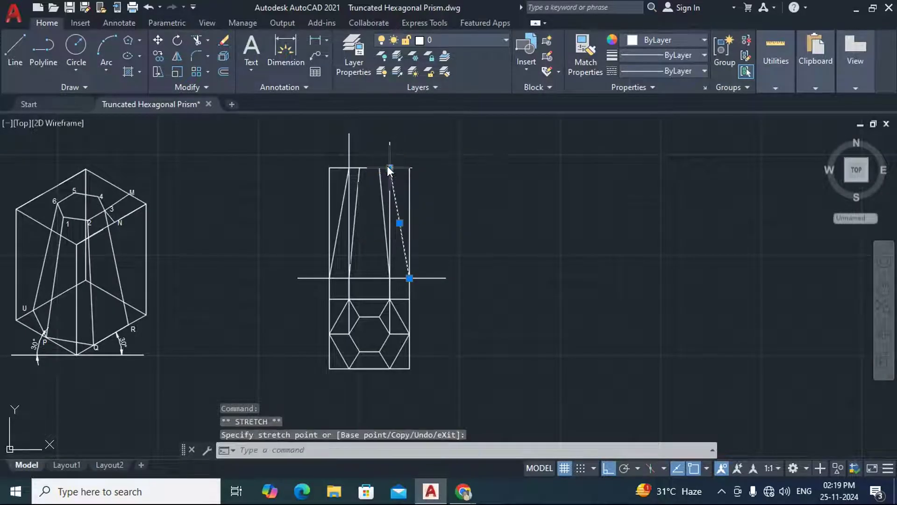
# Step: Delete the two vertical projection lines that extend from the small hexagon's side vertices past the front view's top edge
pyautogui.click(388, 148)
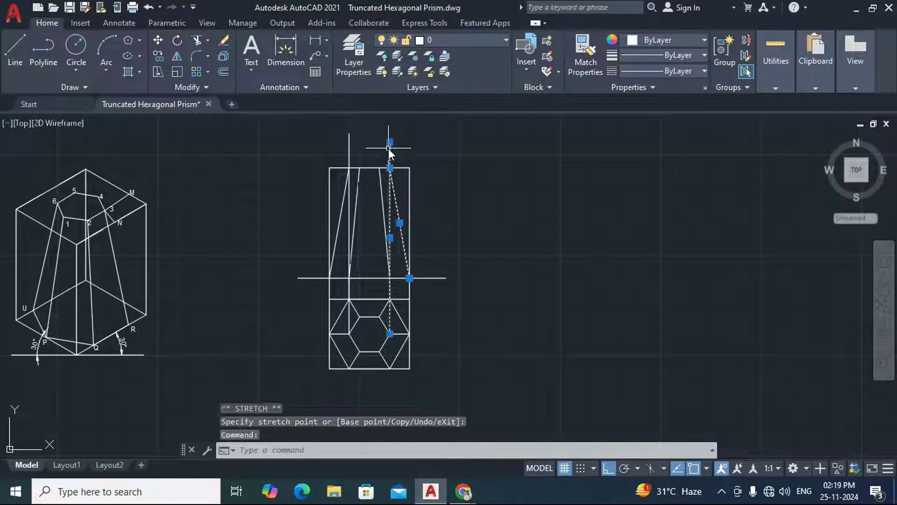
pyautogui.press('Escape')
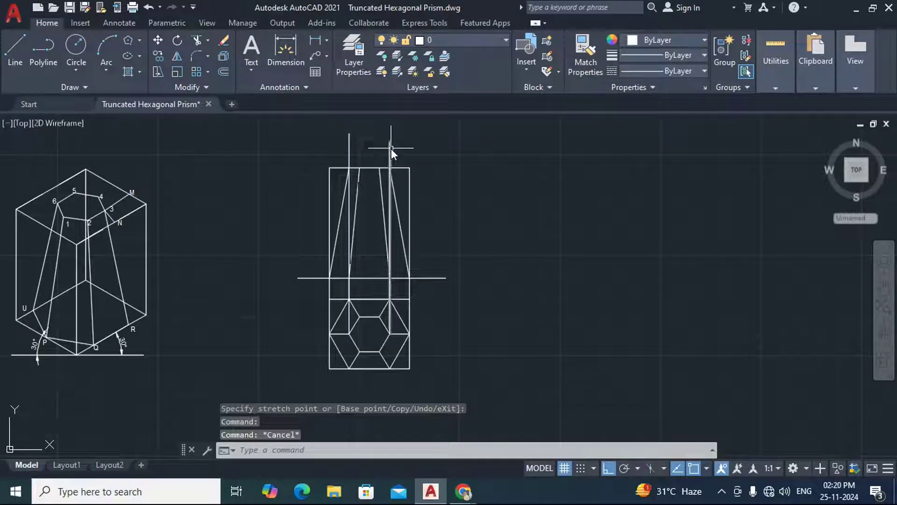
pyautogui.click(391, 150)
pyautogui.press('Delete')
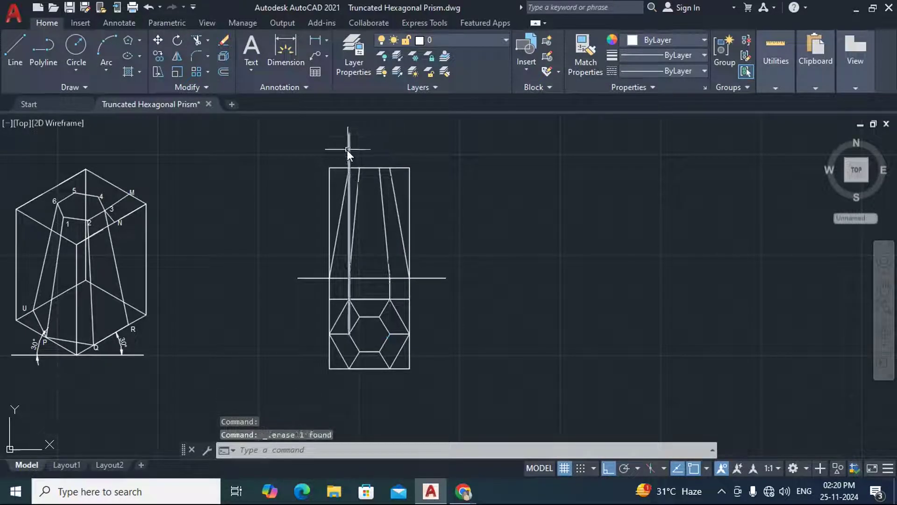
pyautogui.click(347, 150)
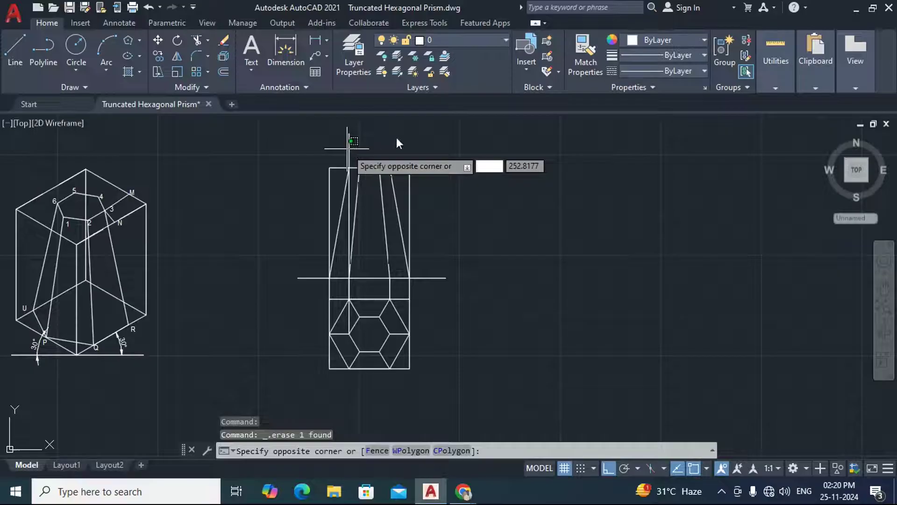
pyautogui.press('Escape')
pyautogui.click(349, 143)
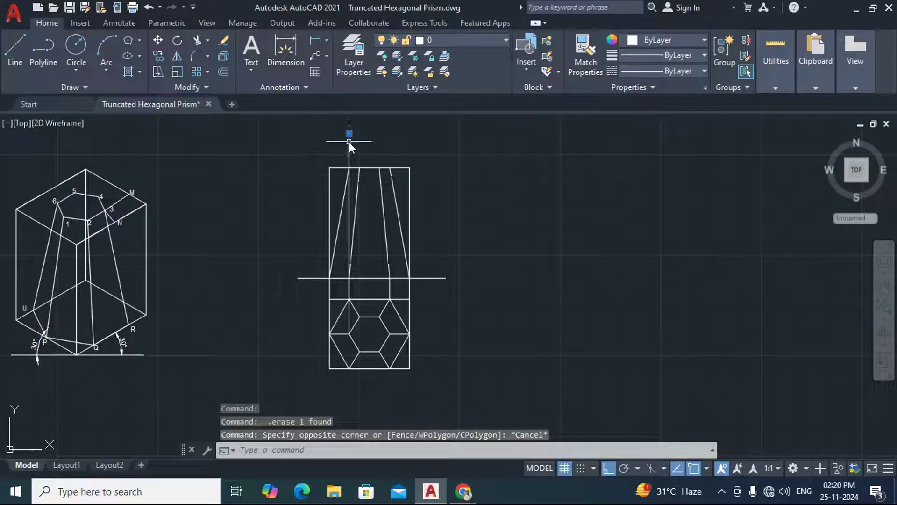
pyautogui.press('Delete')
# Step: Compare the redrawn front and top views with the labelled reference views and examine their matching points on the isometric drawing
pyautogui.scroll(2, 380, 251)
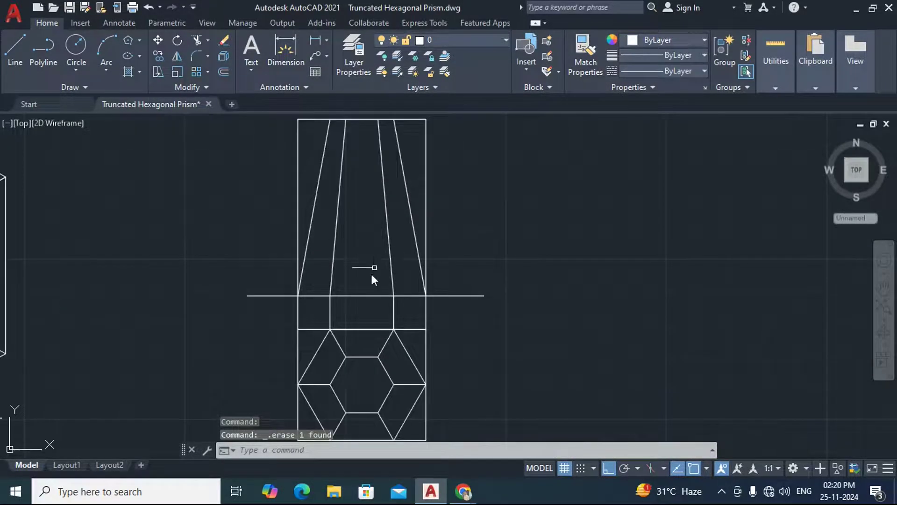
pyautogui.scroll(-2, 372, 277)
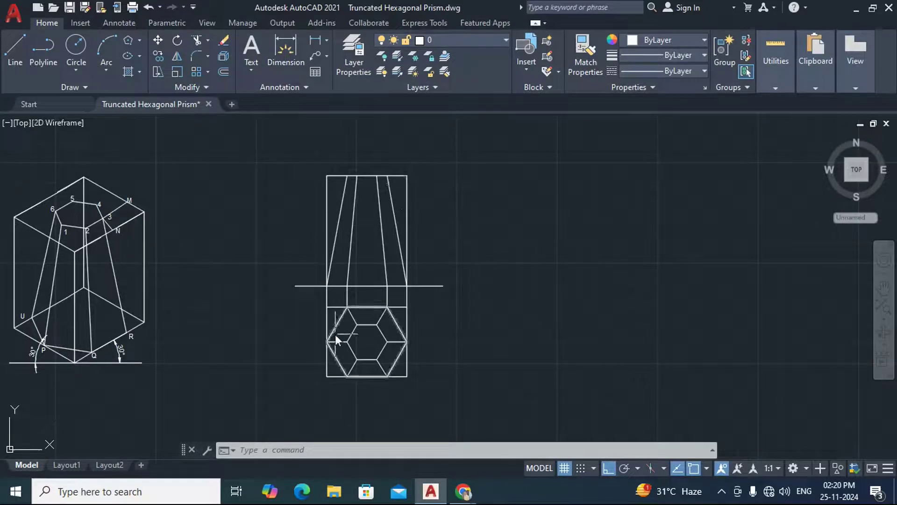
pyautogui.scroll(-2, 378, 287)
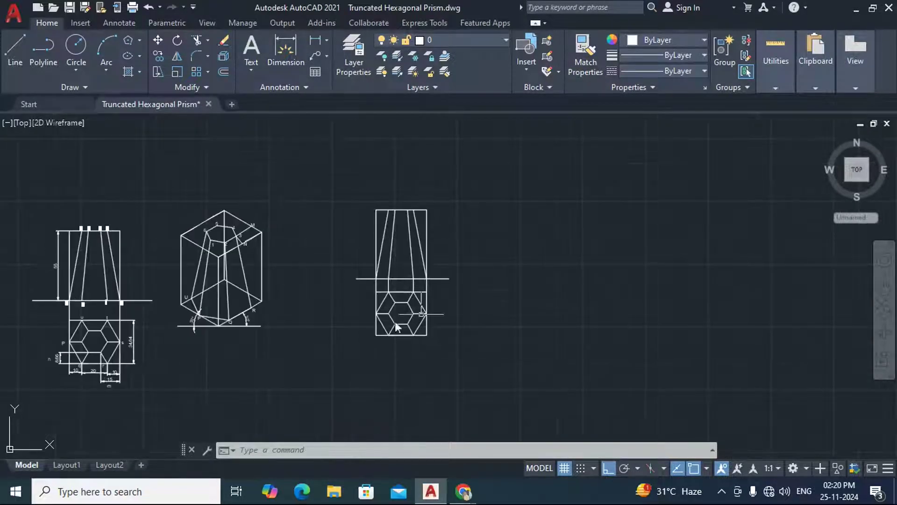
pyautogui.scroll(3, 30, 319)
pyautogui.scroll(-2, 133, 299)
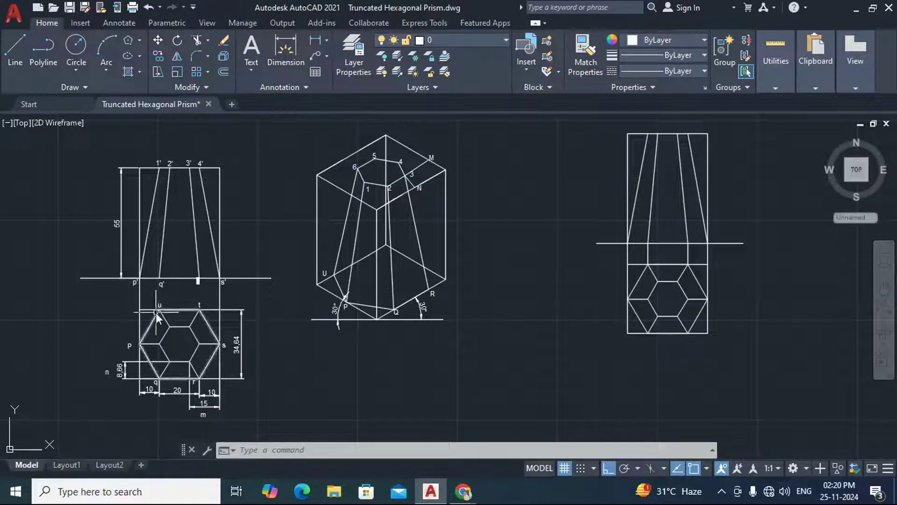
pyautogui.scroll(2, 156, 345)
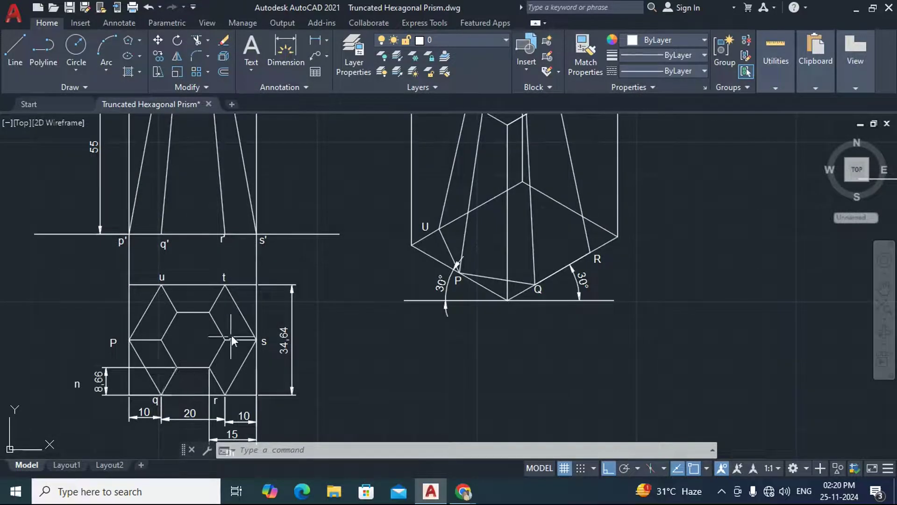
pyautogui.scroll(-2, 184, 321)
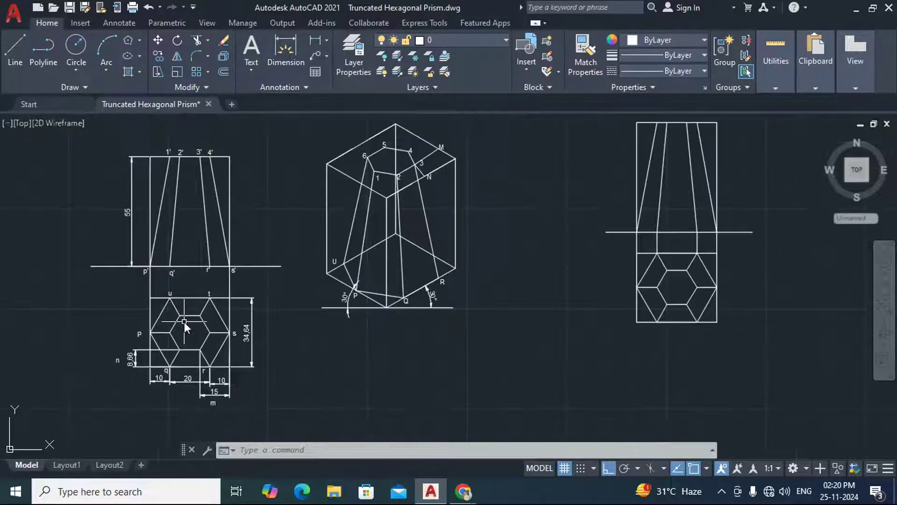
pyautogui.scroll(-1, 167, 337)
pyautogui.scroll(3, 161, 221)
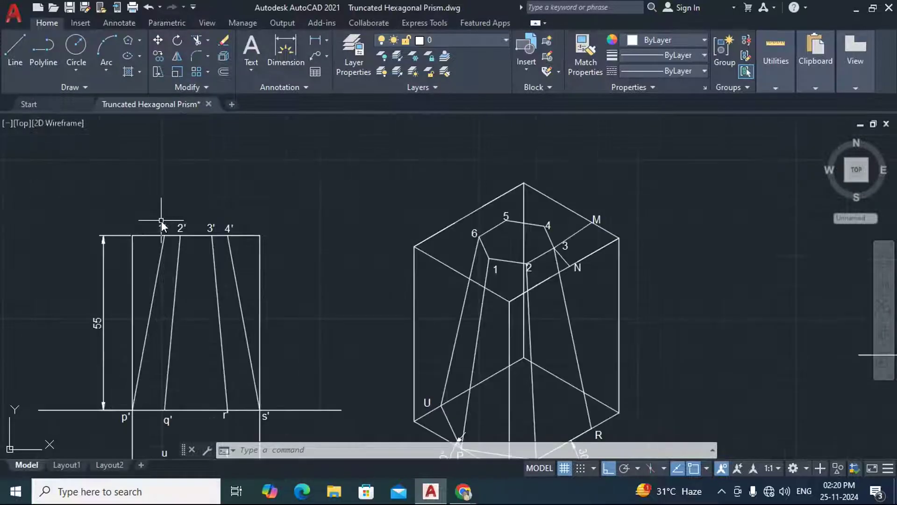
pyautogui.scroll(-2, 161, 221)
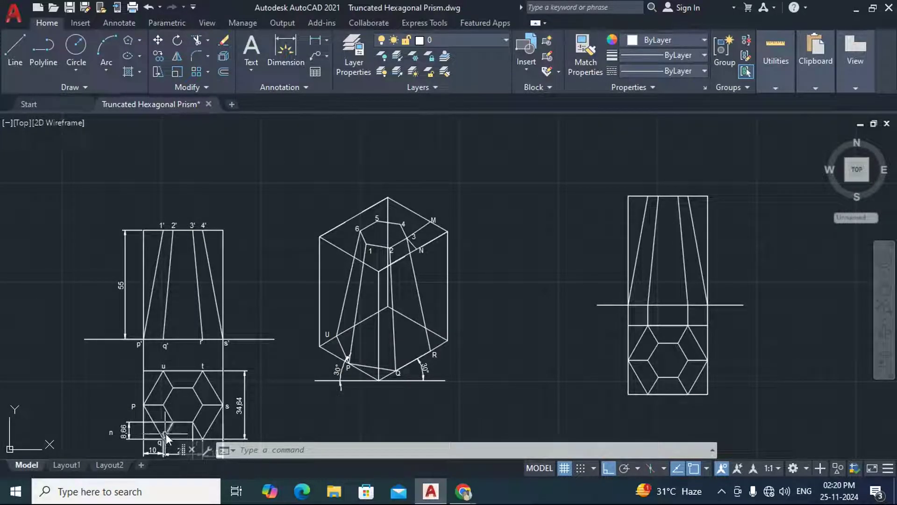
pyautogui.click(173, 419)
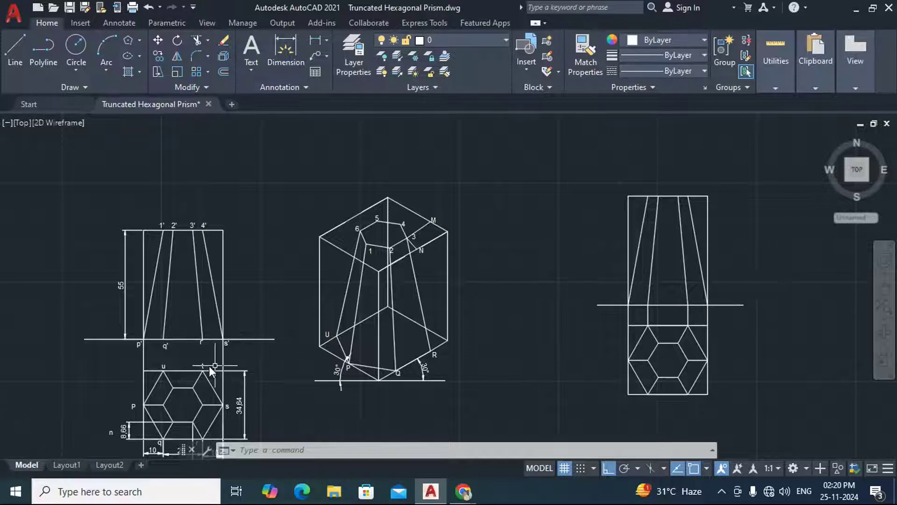
pyautogui.scroll(-2, 209, 366)
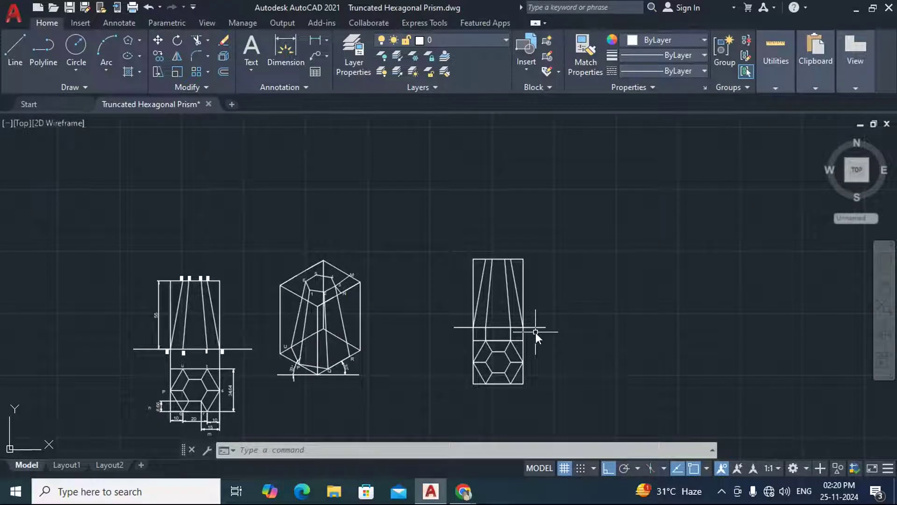
pyautogui.scroll(5, 142, 306)
pyautogui.scroll(-3, 225, 192)
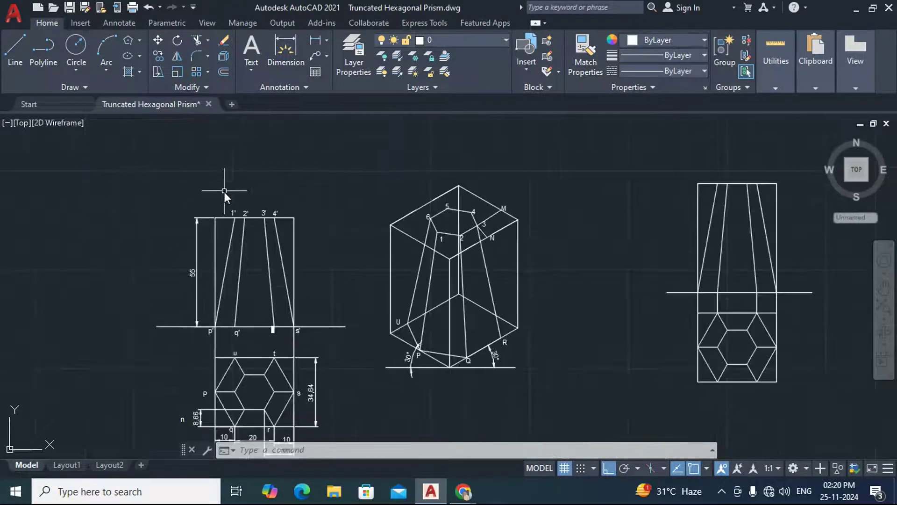
# Step: Examine the reference isometric view's enclosing box, top hexagon points and 30° base edges beside the orthographic views
pyautogui.scroll(-2, 265, 404)
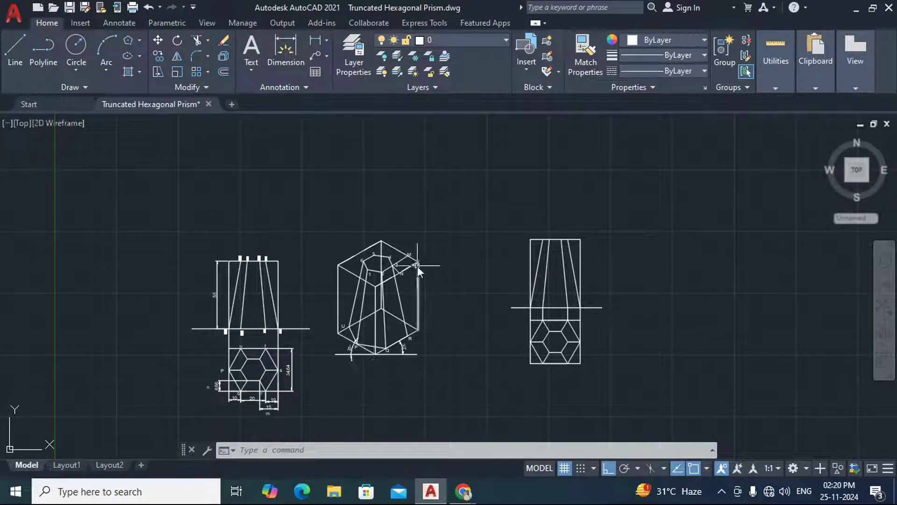
pyautogui.scroll(2, 344, 303)
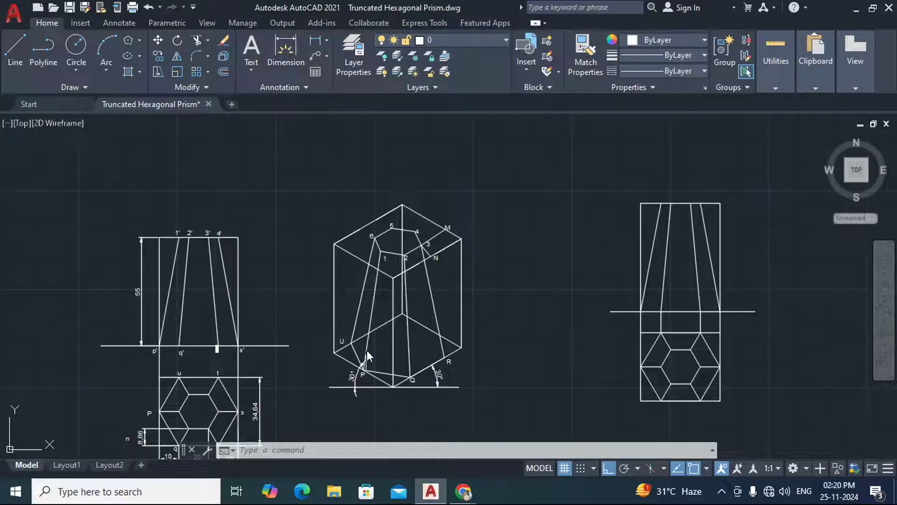
pyautogui.scroll(2, 390, 219)
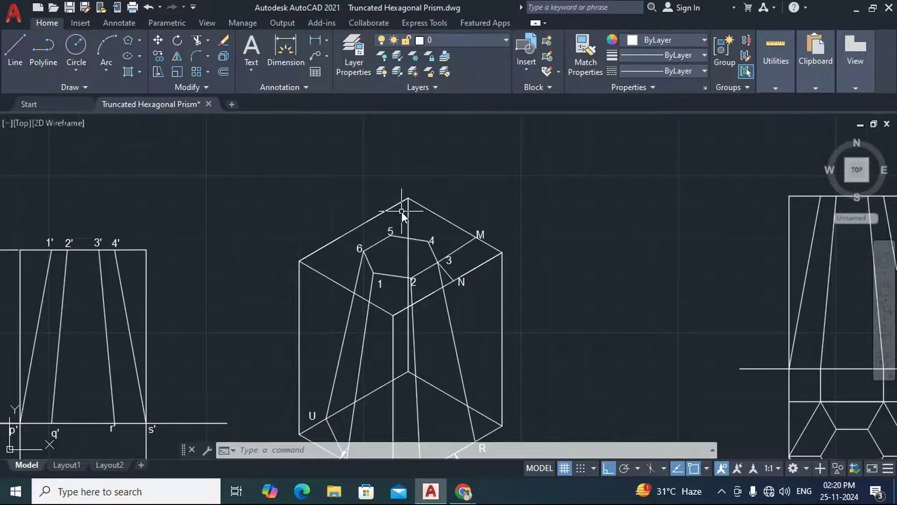
pyautogui.scroll(-2, 423, 248)
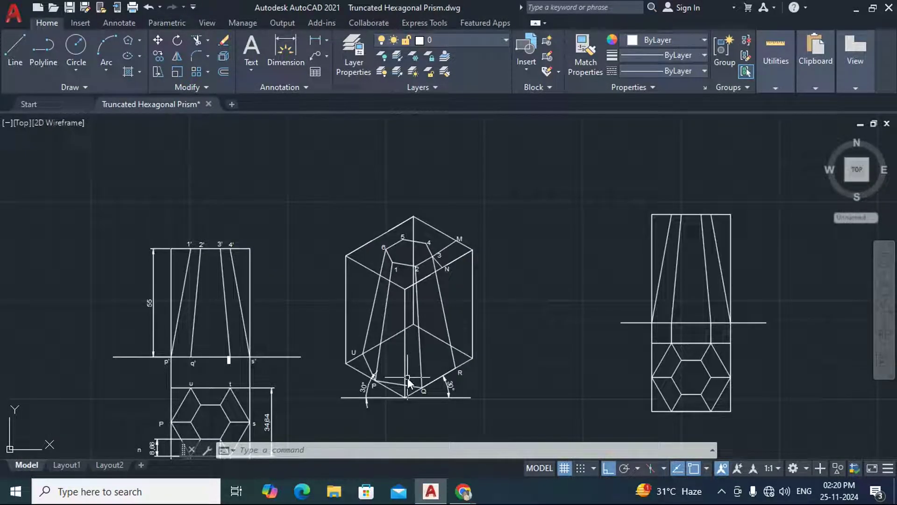
pyautogui.click(463, 490)
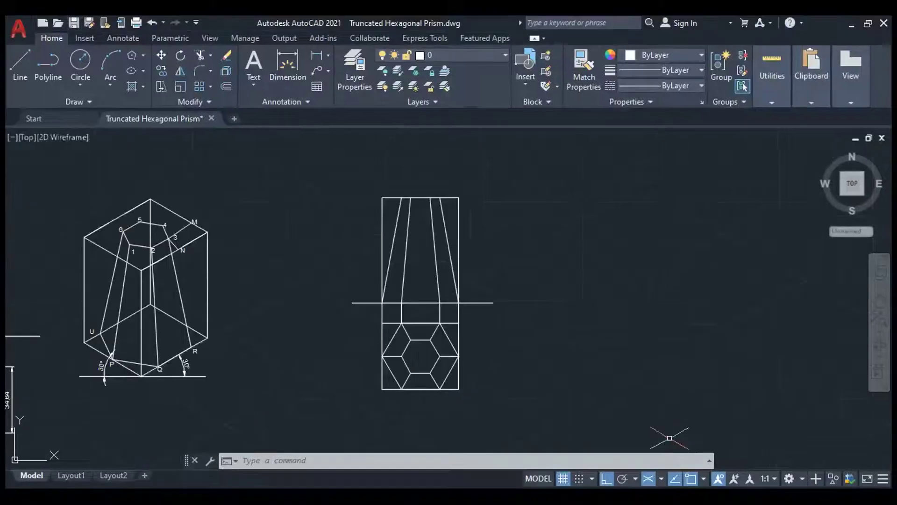
# Step: Draw the isometric base's front-right edge at 30° in segments of 10, 20 and 10 units, in the empty area beside the redrawn views
pyautogui.click(20, 63)
pyautogui.scroll(-2, 520, 350)
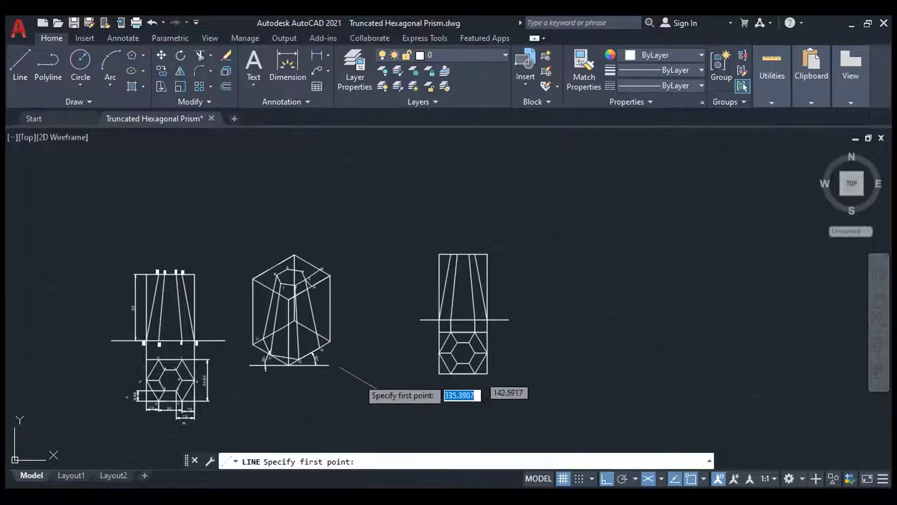
pyautogui.scroll(3, 170, 404)
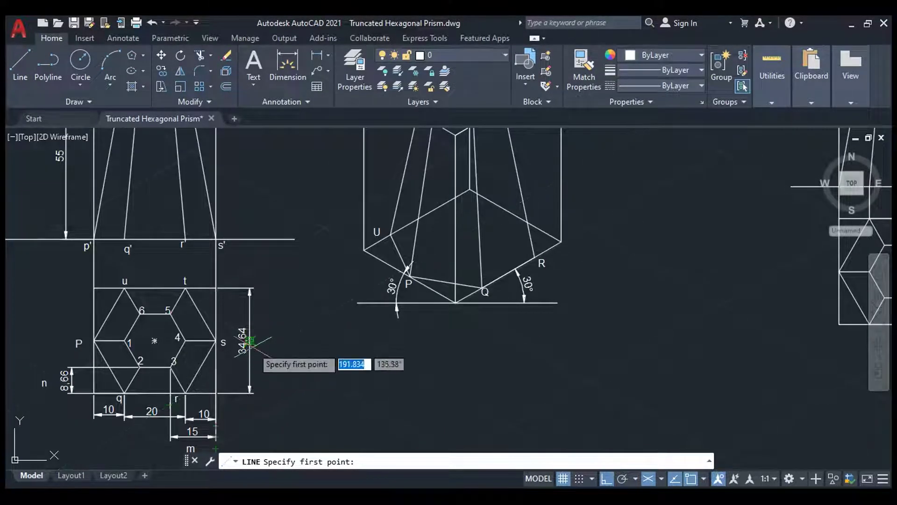
pyautogui.scroll(-2, 219, 309)
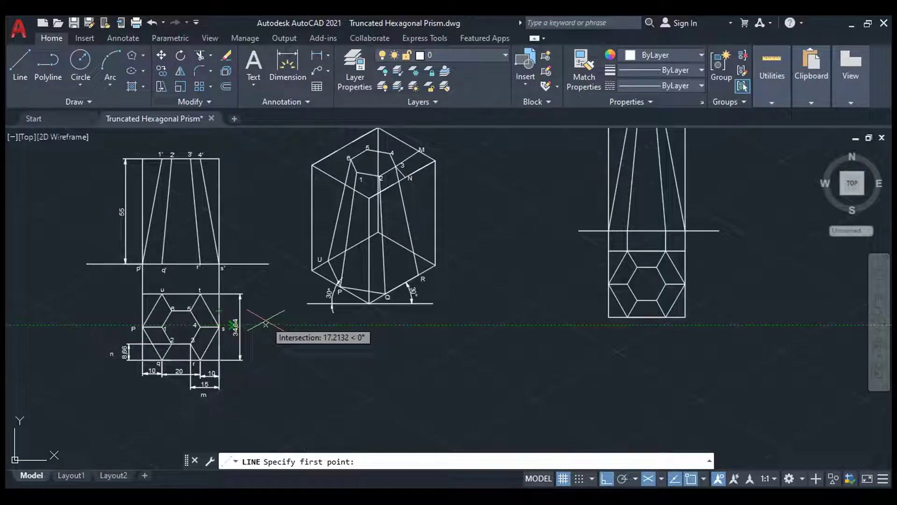
pyautogui.scroll(-3, 265, 324)
pyautogui.scroll(4, 416, 311)
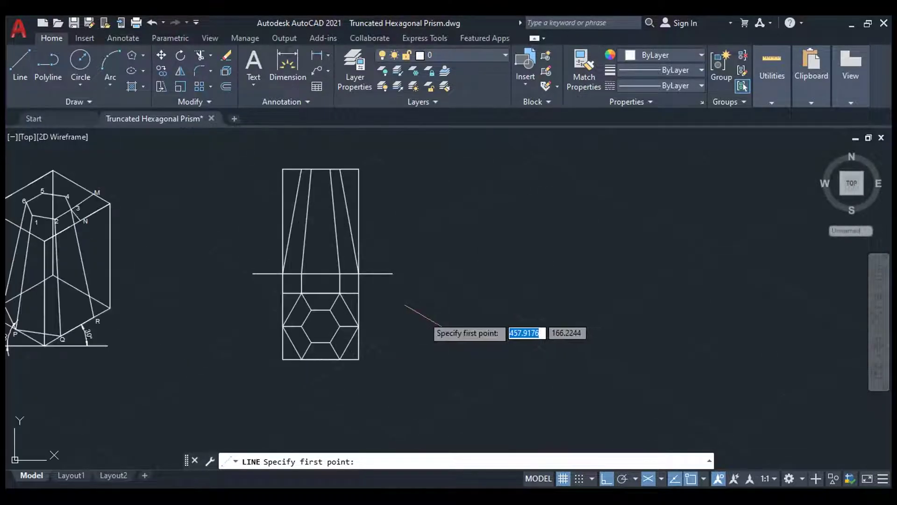
pyautogui.click(537, 344)
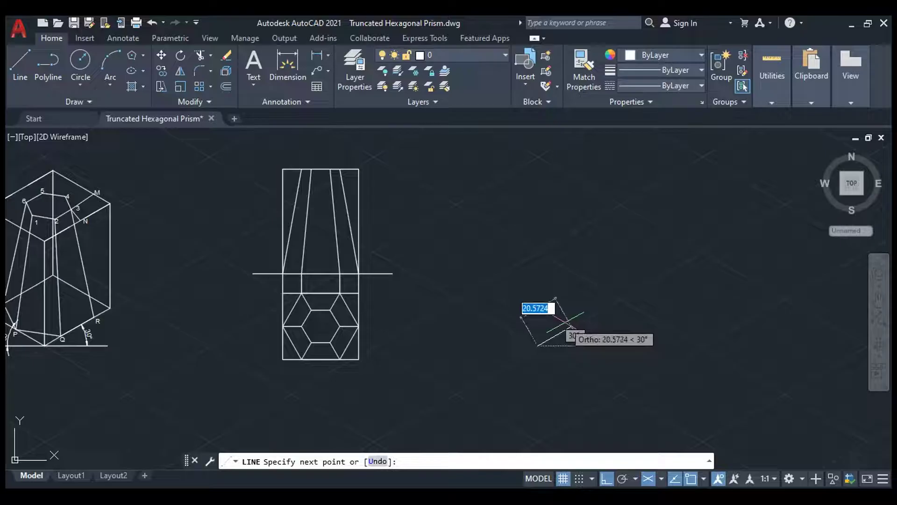
pyautogui.press('BackSpace')
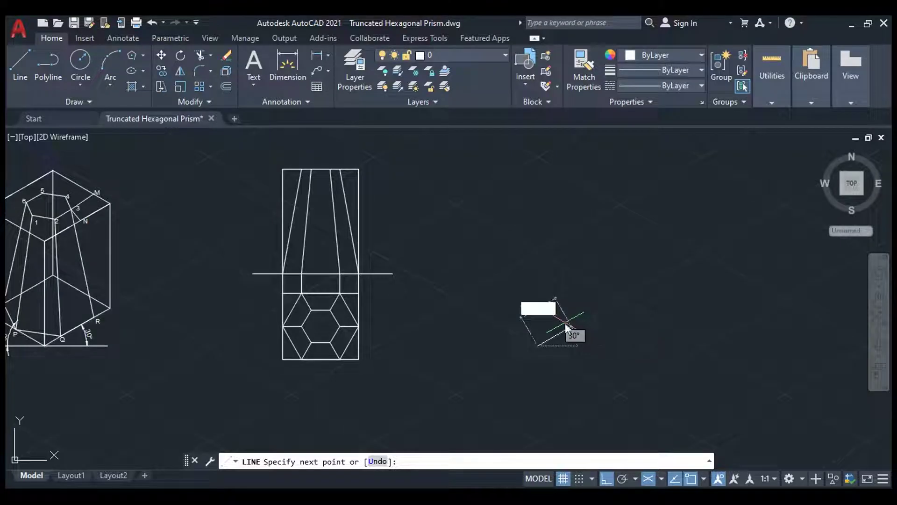
pyautogui.write('10')
pyautogui.press('Return')
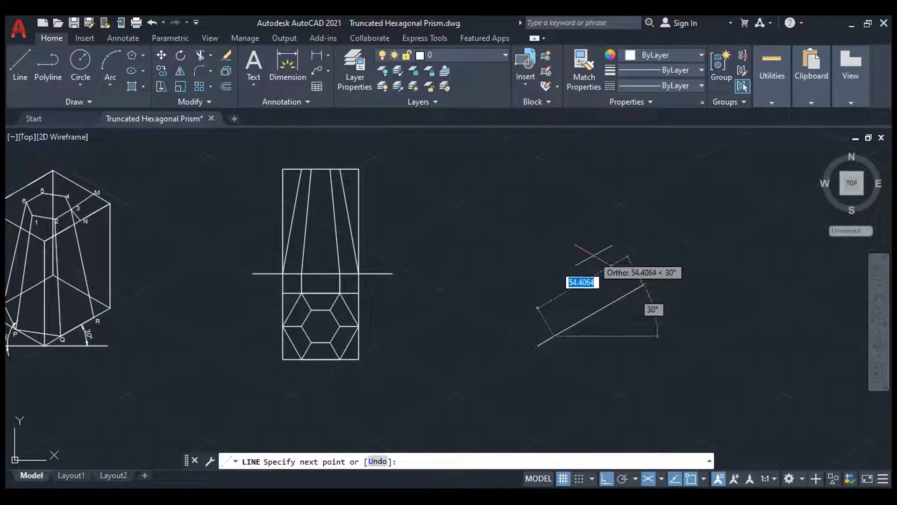
pyautogui.write('20')
pyautogui.press('Return')
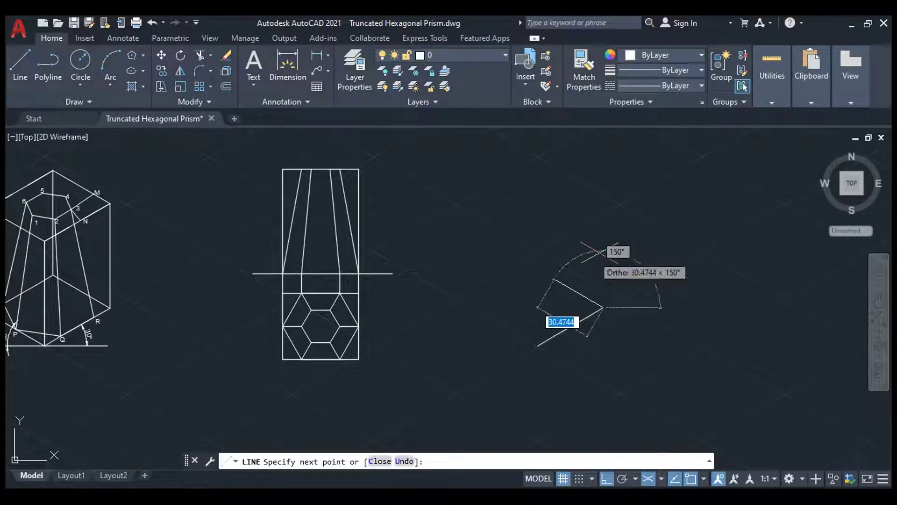
pyautogui.press('Escape')
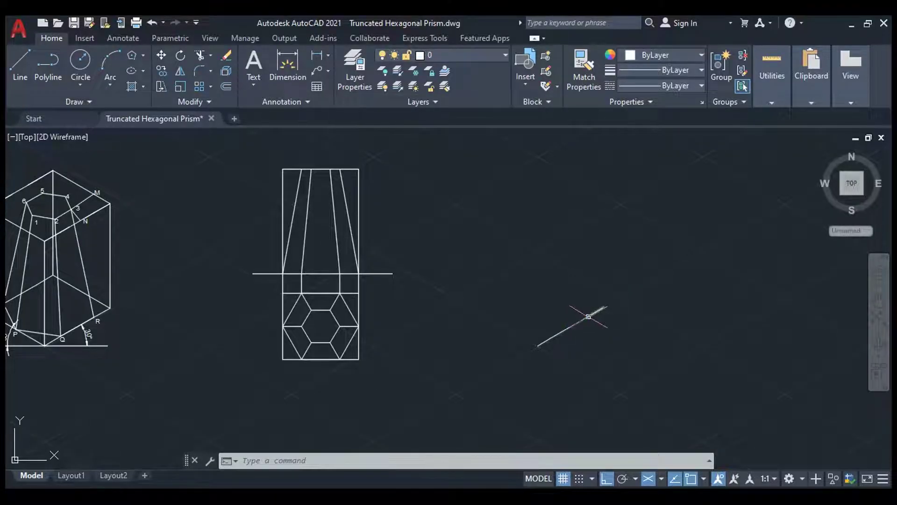
# Step: Draw the base's rear-right edge 34.64 units long at 150° from the end of the front-right edge, matching the reference top view's depth
pyautogui.press('Return')
pyautogui.click(605, 307)
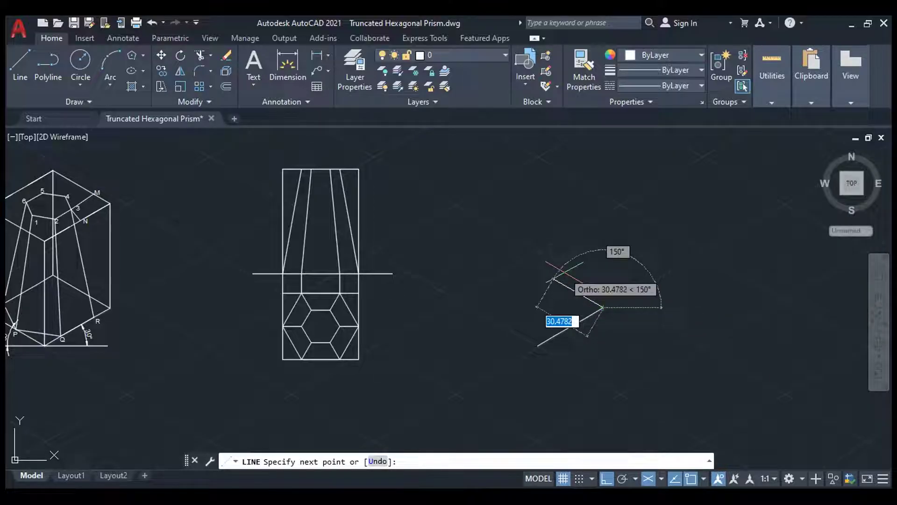
pyautogui.scroll(-4, 560, 276)
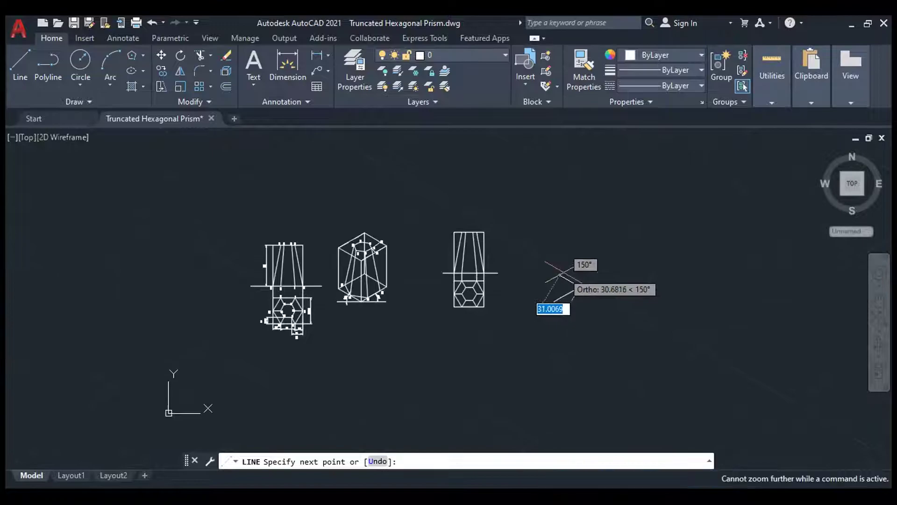
pyautogui.scroll(2, 345, 294)
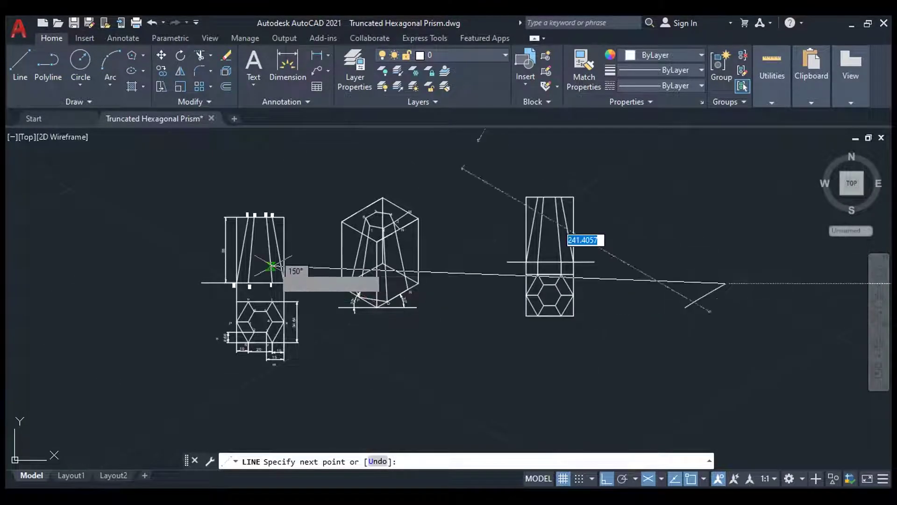
pyautogui.scroll(2, 243, 341)
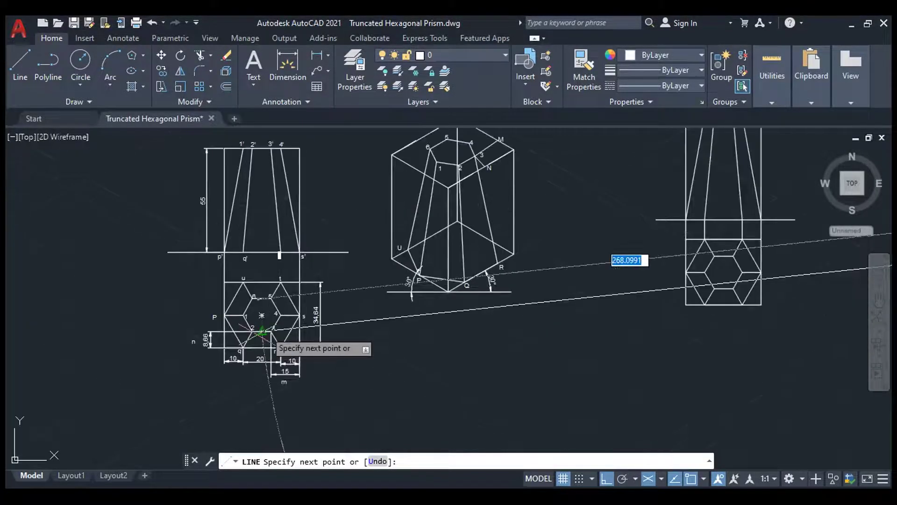
pyautogui.scroll(-4, 210, 341)
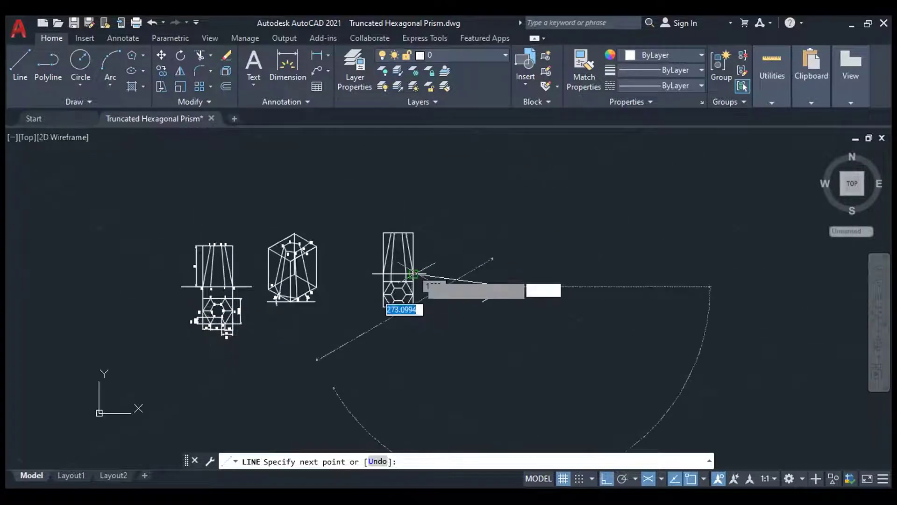
pyautogui.scroll(2, 414, 270)
pyautogui.scroll(2, 415, 269)
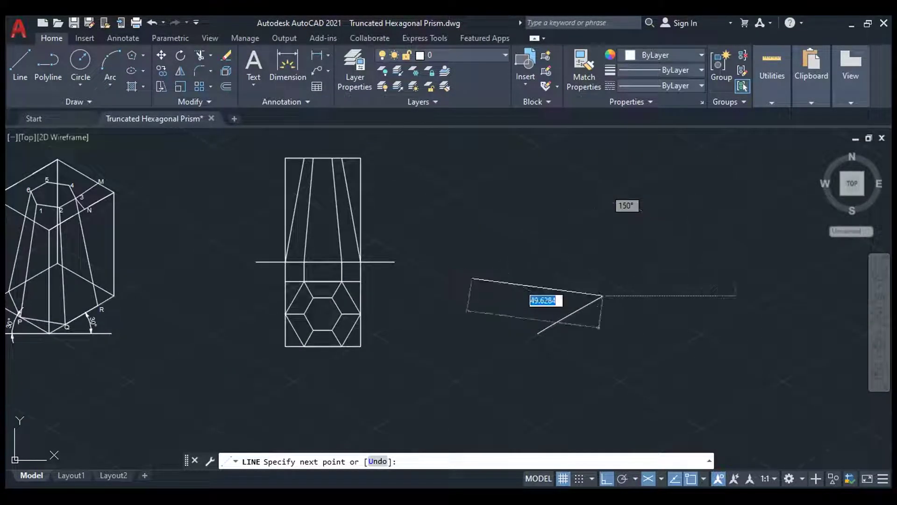
pyautogui.press('F8')
pyautogui.press('F8')
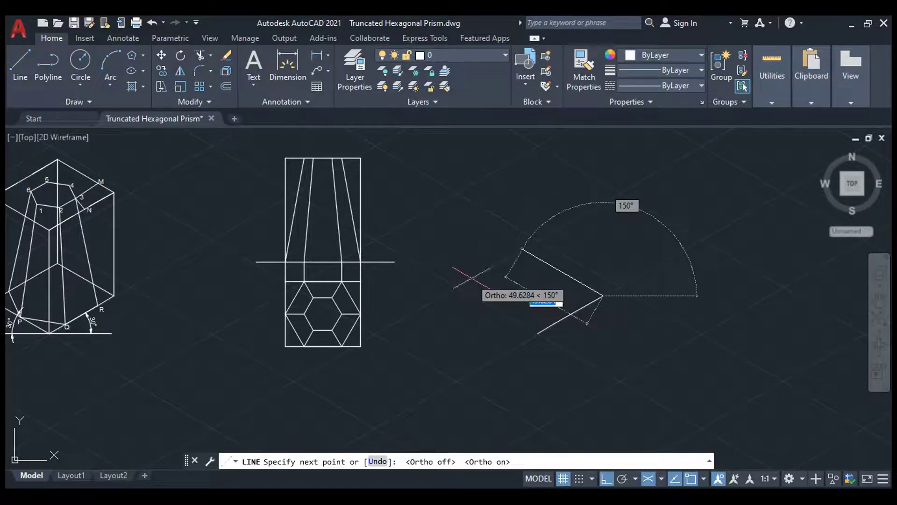
pyautogui.write('34.64')
pyautogui.press('Return')
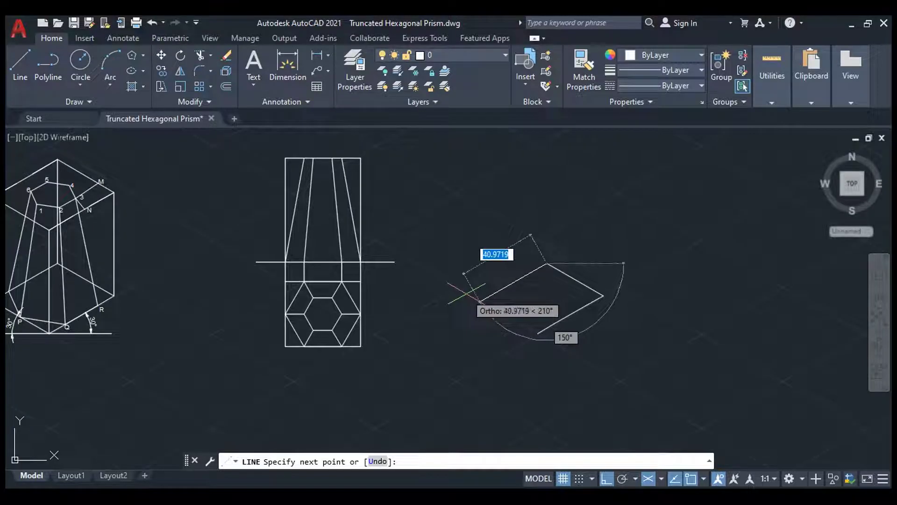
# Step: Draw the base's rear-left edge at 210° from the rear corner in segments of 10, 20 and 10 units
pyautogui.click(466, 293)
pyautogui.write('20')
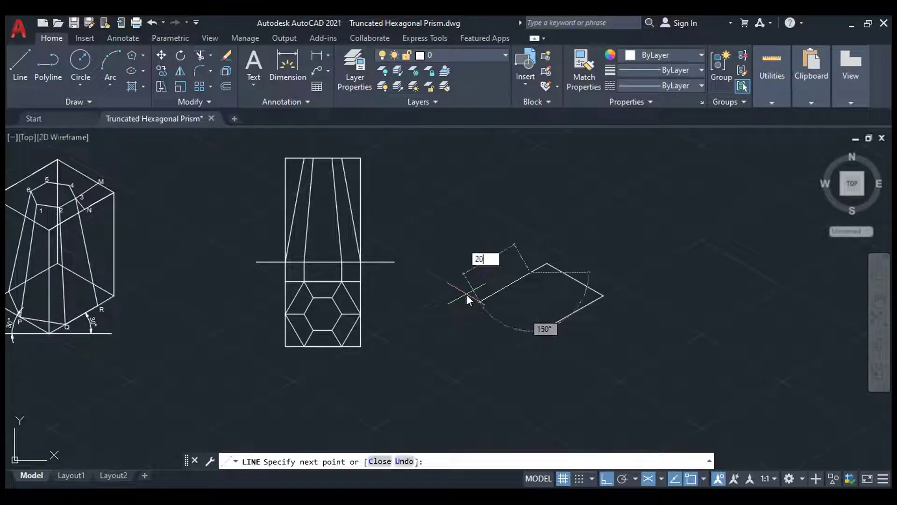
pyautogui.press('Return')
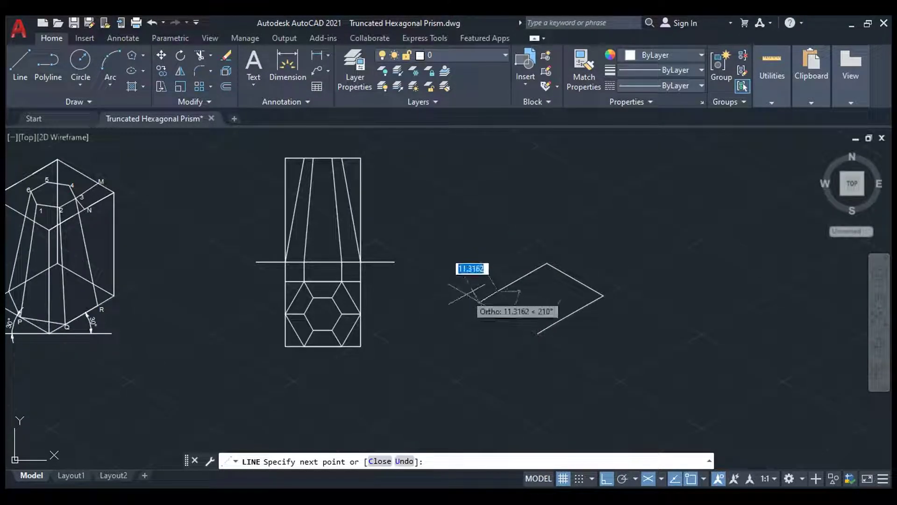
pyautogui.press('Escape')
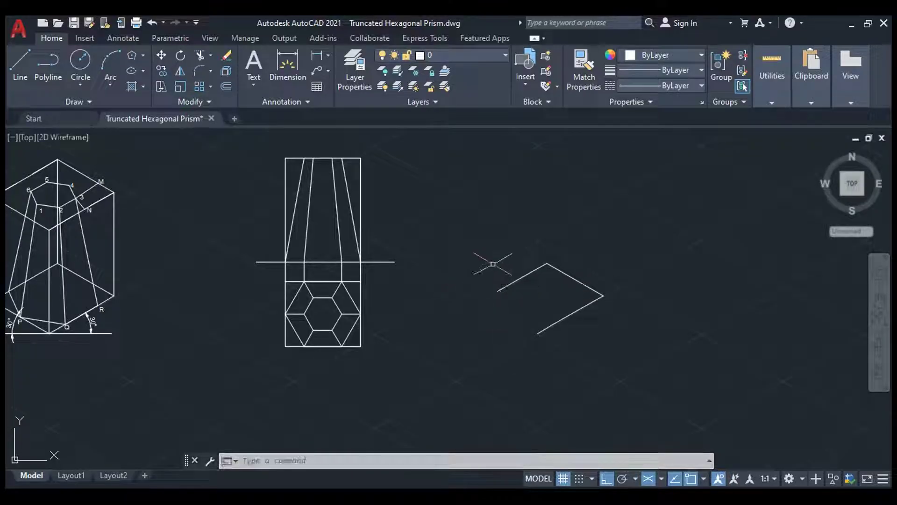
pyautogui.press('Return')
pyautogui.click(497, 290)
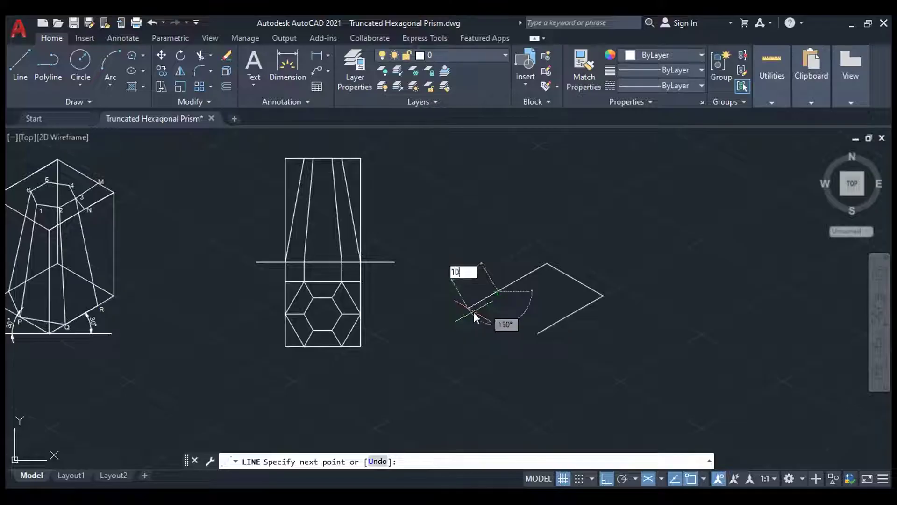
pyautogui.click(475, 314)
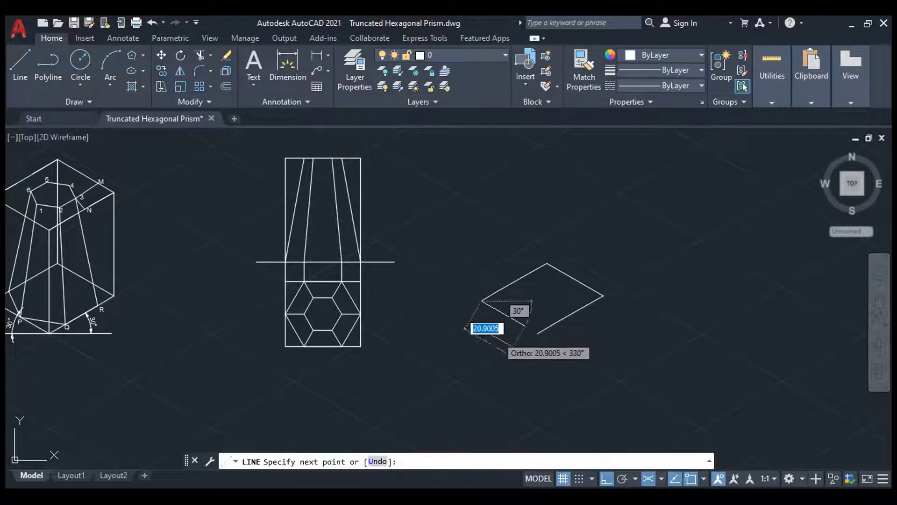
# Step: Close the isometric base rhombus with a 34.64-unit edge at 330° from its left corner to the starting point
pyautogui.write('34.')
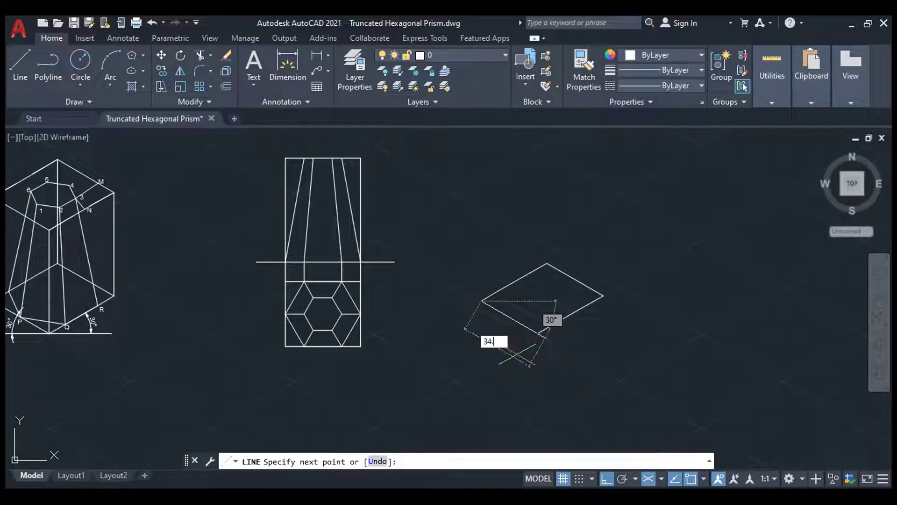
pyautogui.press('Return')
pyautogui.write('c')
pyautogui.press('Return')
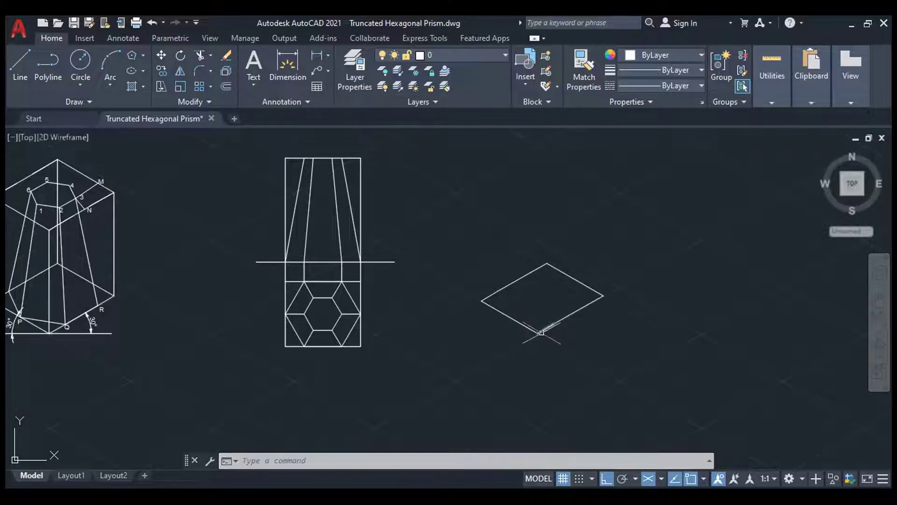
pyautogui.scroll(4, 538, 333)
pyautogui.scroll(-4, 541, 332)
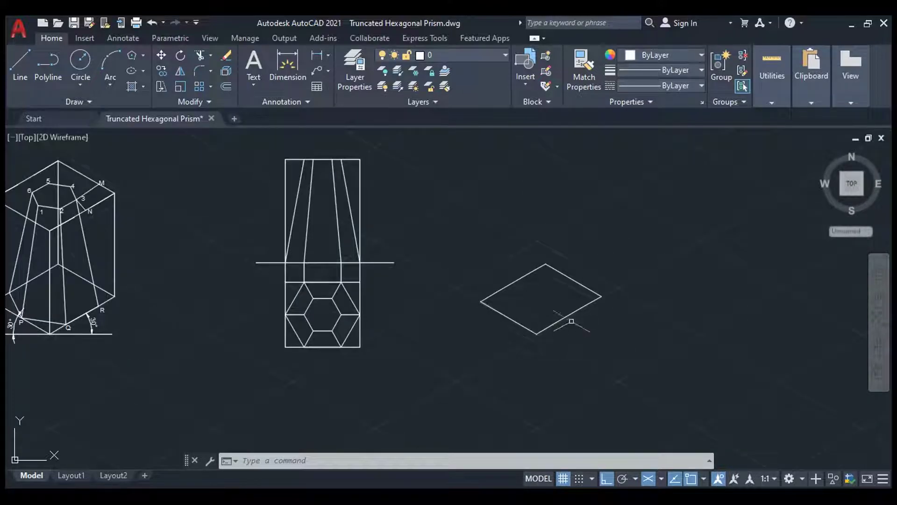
pyautogui.click(21, 73)
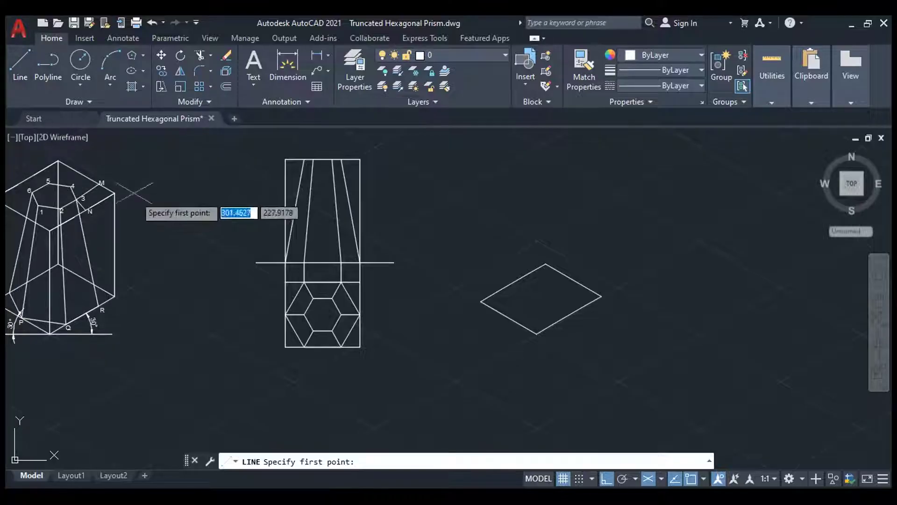
pyautogui.click(481, 302)
pyautogui.press('Escape')
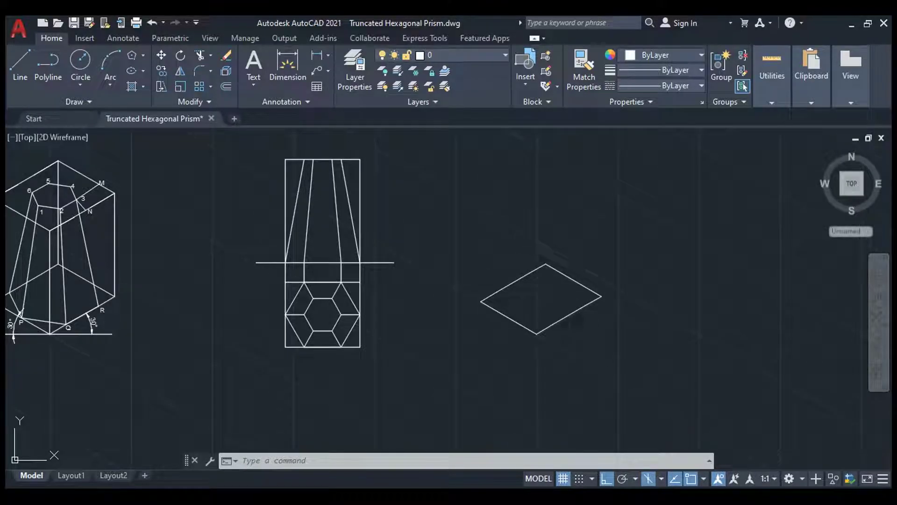
# Step: Switch to a vertical isoplane and draw a 55-unit vertical edge upward from the base rhombus's left corner
pyautogui.press('F5')
pyautogui.press('space')
pyautogui.click(481, 302)
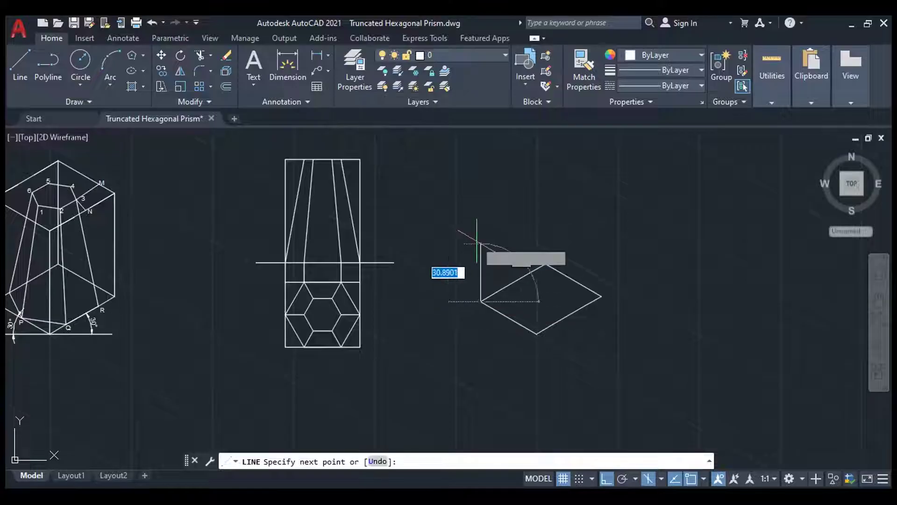
pyautogui.click(480, 202)
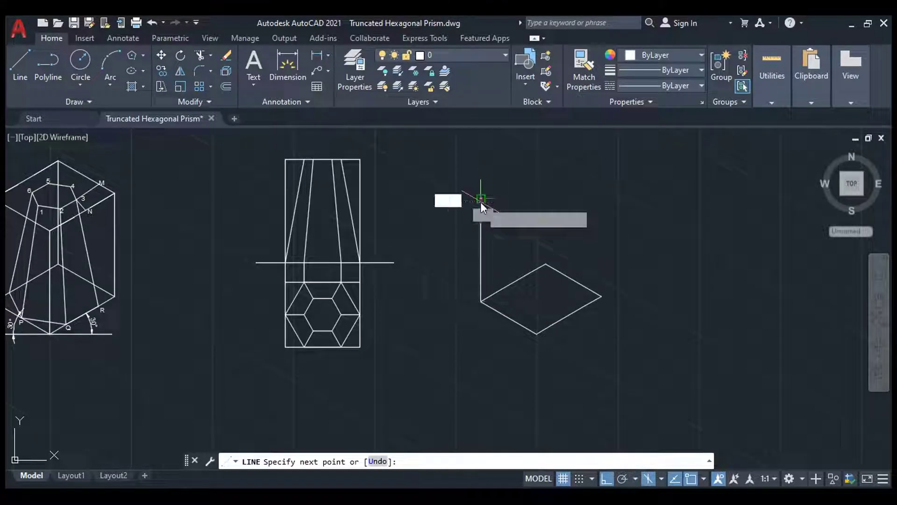
pyautogui.press('Escape')
# Step: Draw 55-unit vertical edges upward from the rear and right corners of the isometric base rhombus
pyautogui.press('space')
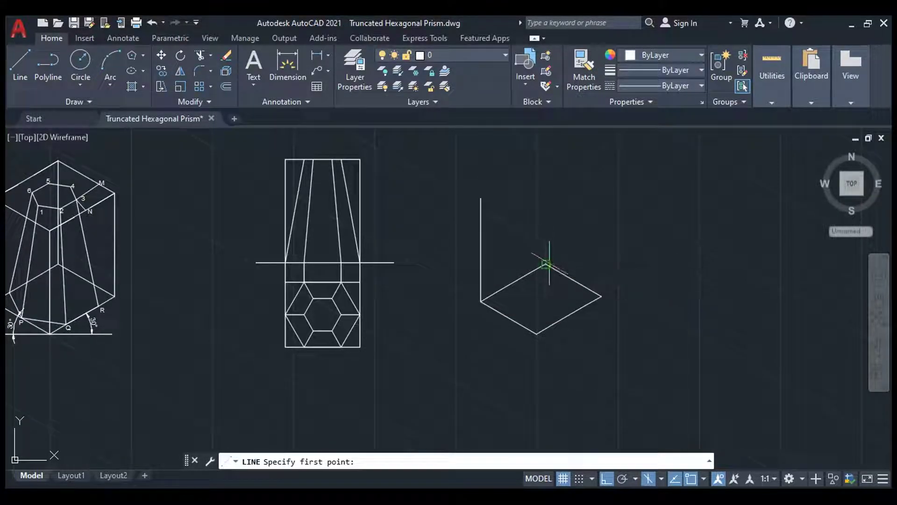
pyautogui.click(546, 265)
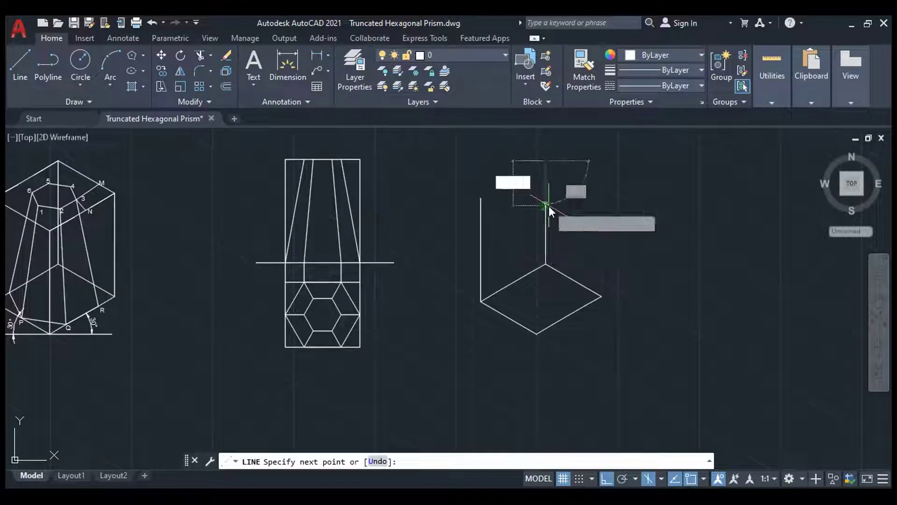
pyautogui.click(546, 162)
pyautogui.press('Escape')
pyautogui.press('space')
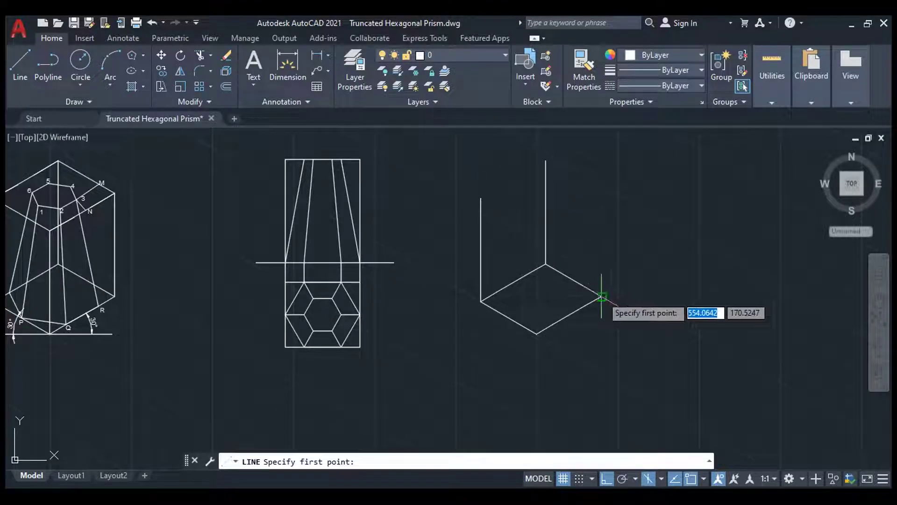
pyautogui.click(602, 296)
pyautogui.click(610, 192)
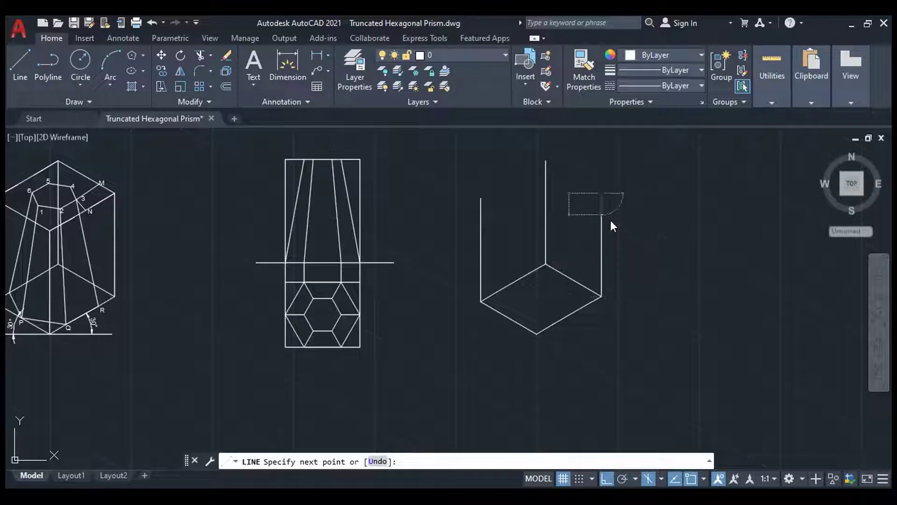
pyautogui.press('Escape')
# Step: Draw a 55-unit vertical edge upward from the front corner of the base rhombus
pyautogui.press('space')
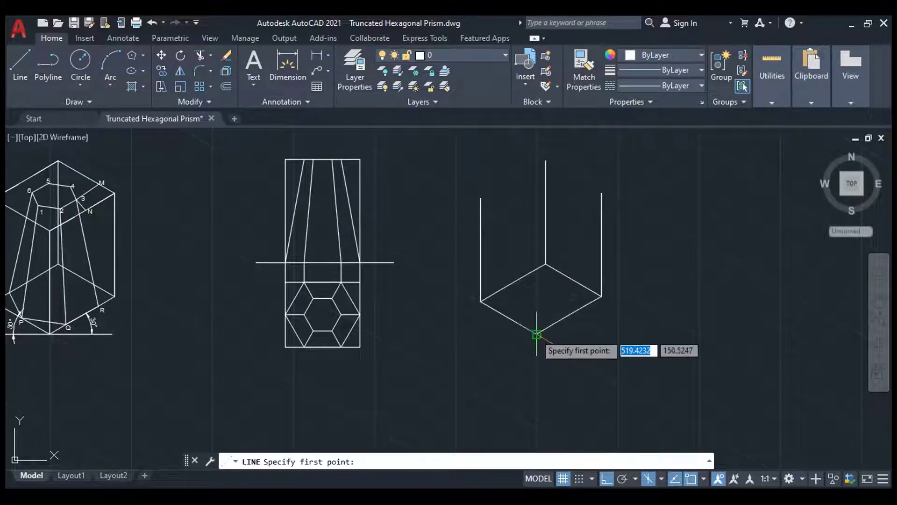
pyautogui.click(537, 334)
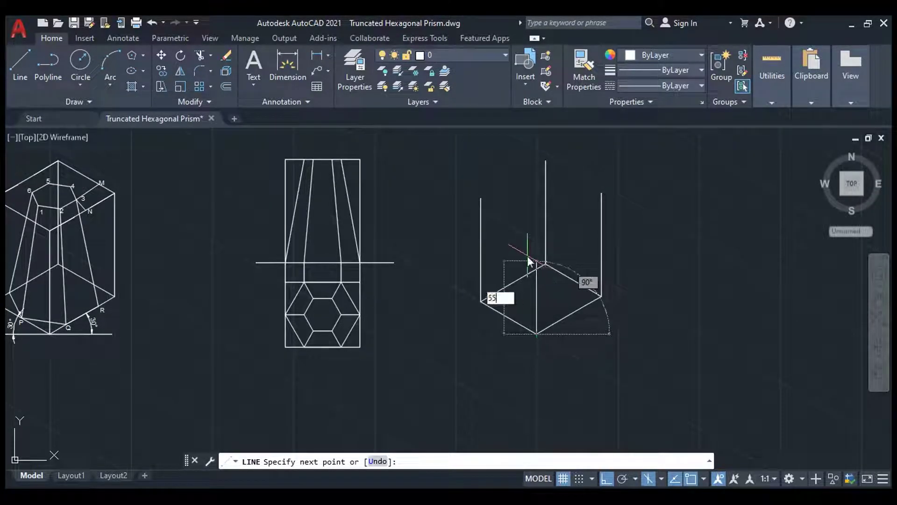
pyautogui.click(528, 231)
pyautogui.press('Escape')
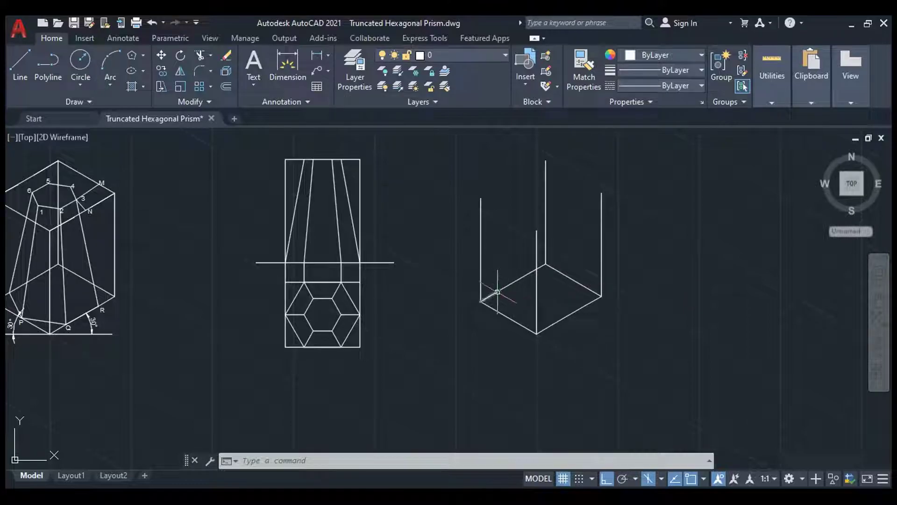
# Step: Copy the base rhombus vertically from its front corner to the upper end of the front vertical edge to form the box's top
pyautogui.click(471, 262)
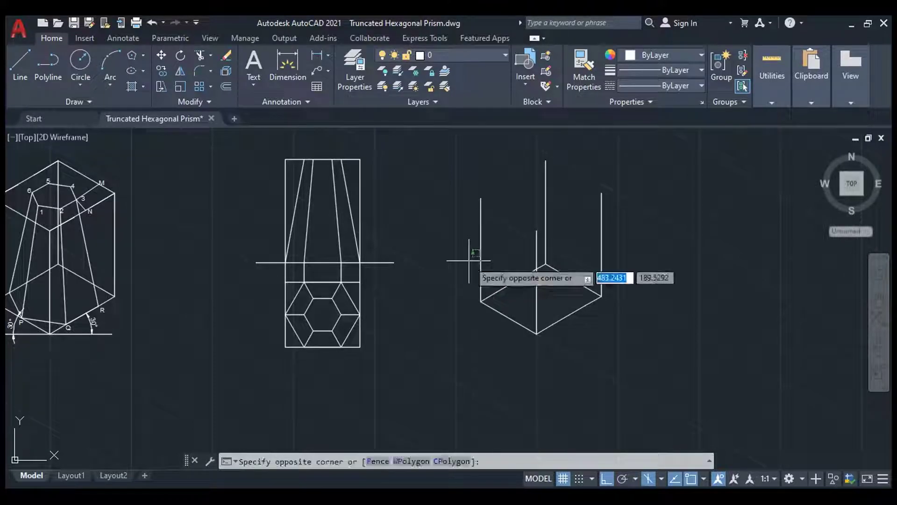
pyautogui.click(620, 367)
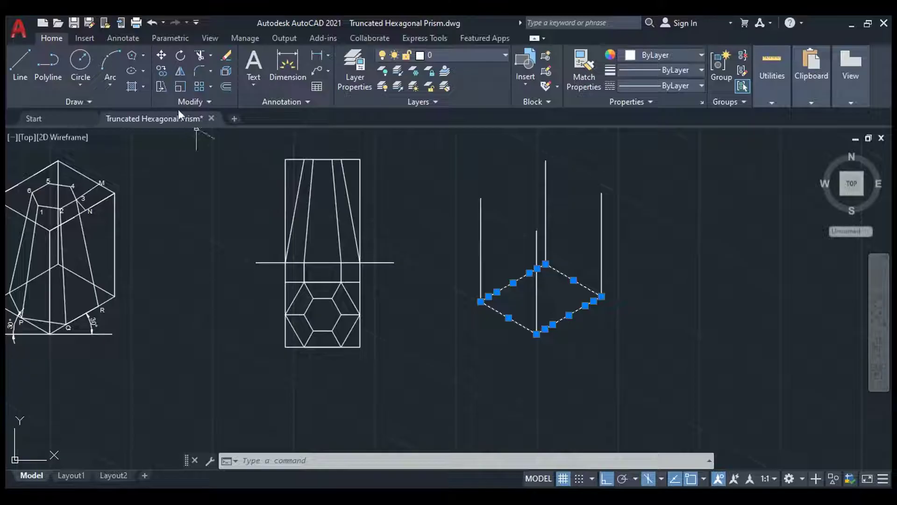
pyautogui.click(161, 70)
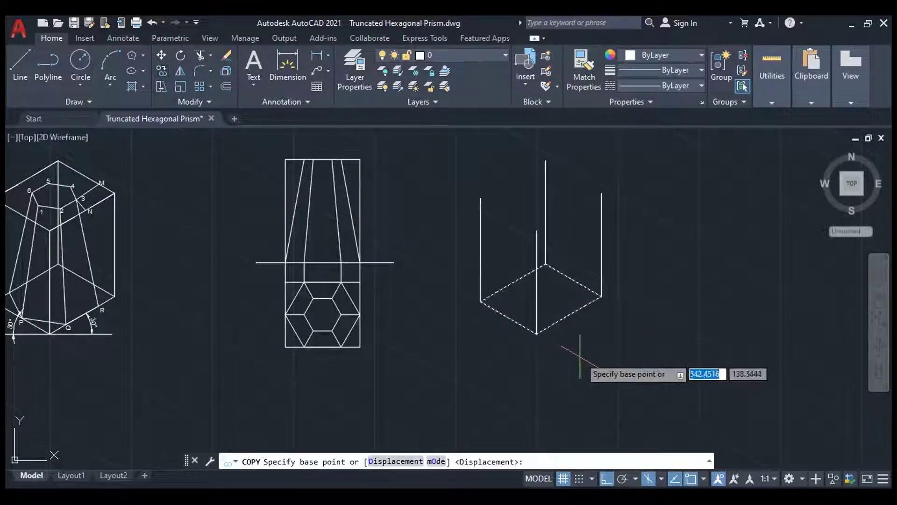
pyautogui.click(536, 334)
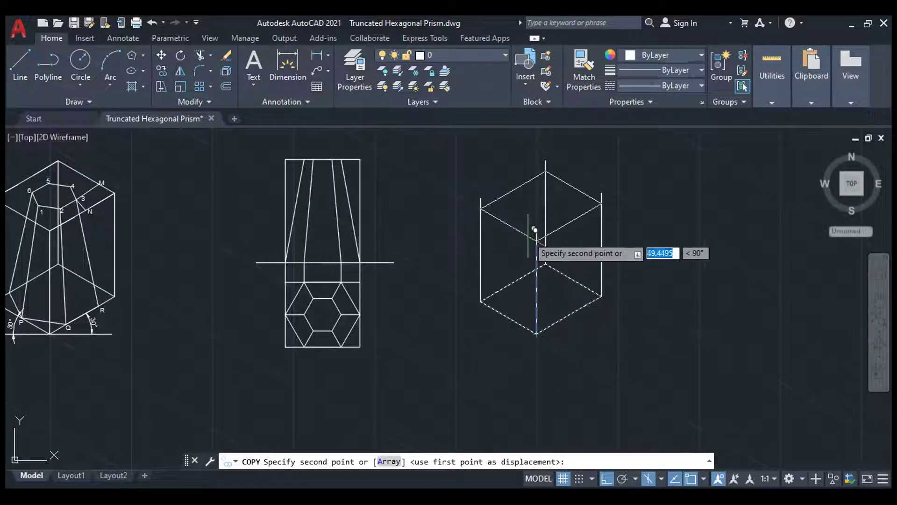
pyautogui.click(542, 223)
pyautogui.press('Return')
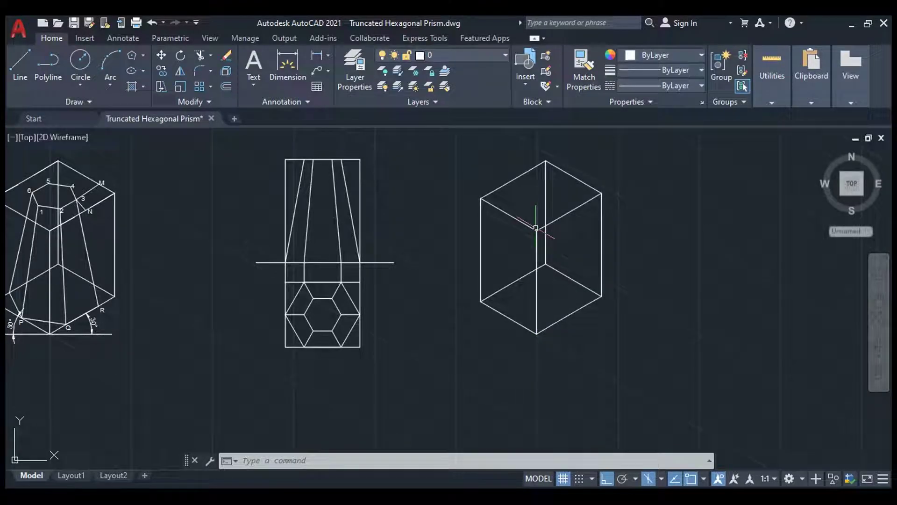
# Step: Draw hexagon base edge PU from the midpoint of the base's front-left edge to the 10-unit division near the left corner
pyautogui.scroll(1, 531, 327)
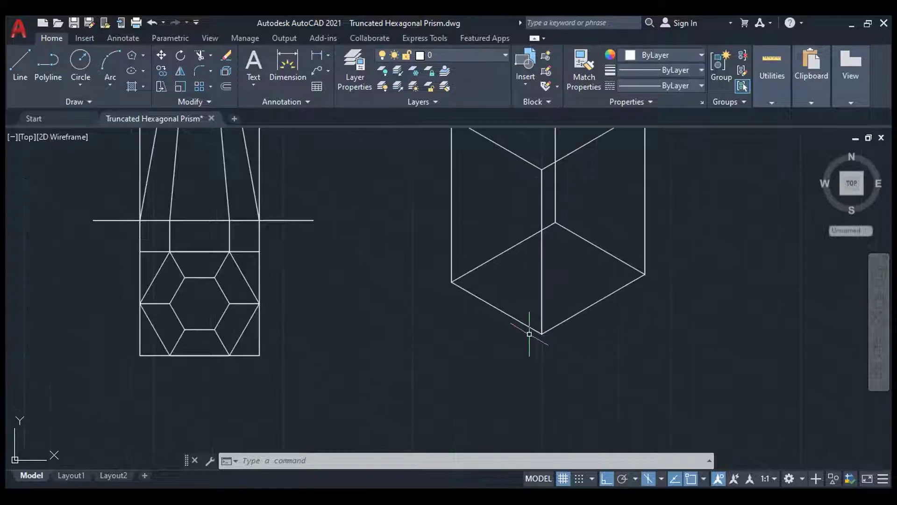
pyautogui.scroll(-1, 556, 347)
pyautogui.scroll(-1, 556, 347)
pyautogui.scroll(1, 211, 337)
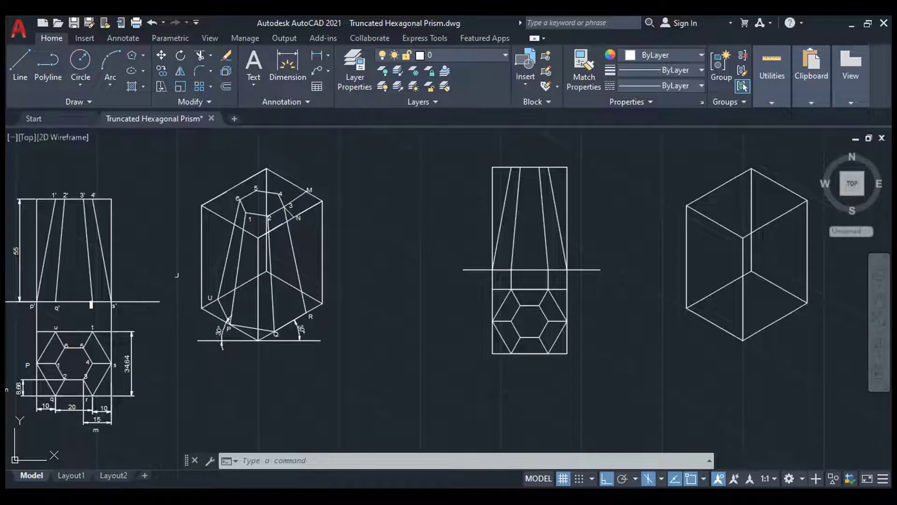
pyautogui.scroll(-1, 244, 291)
pyautogui.scroll(2, 244, 290)
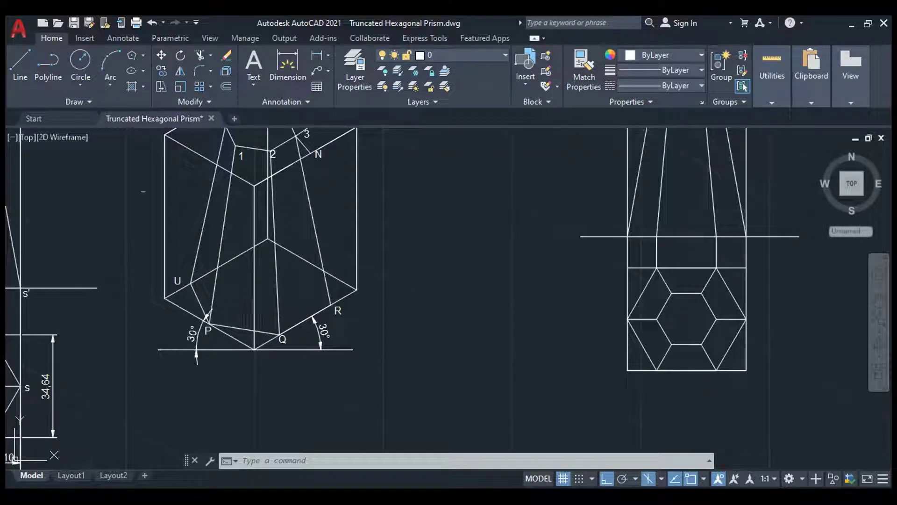
pyautogui.click(20, 67)
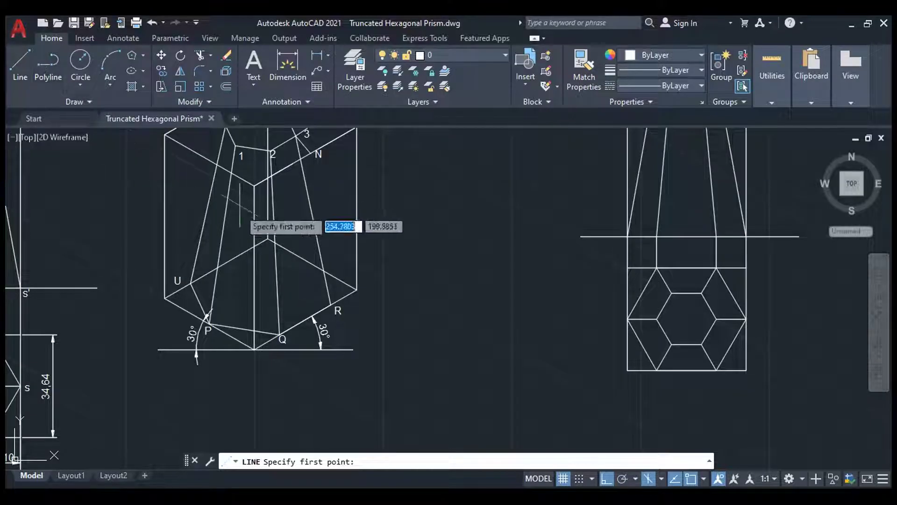
pyautogui.scroll(-1, 315, 298)
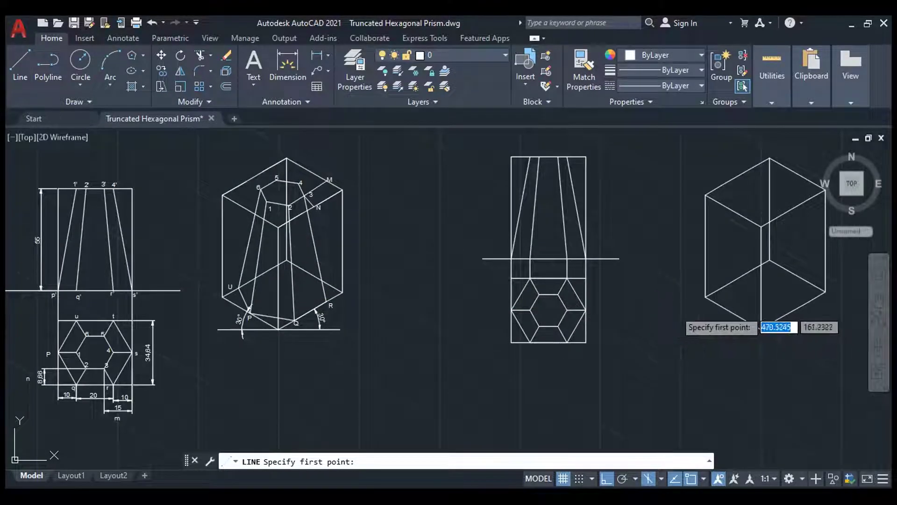
pyautogui.click(732, 312)
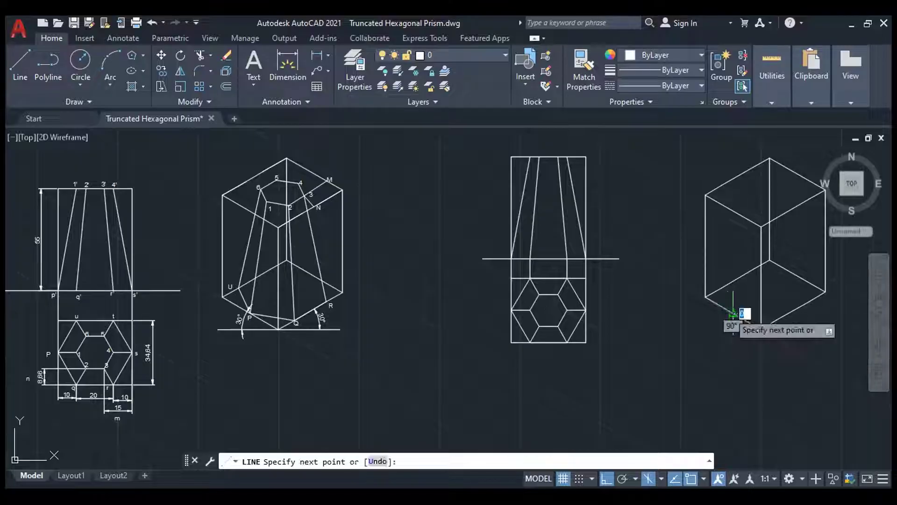
pyautogui.click(721, 288)
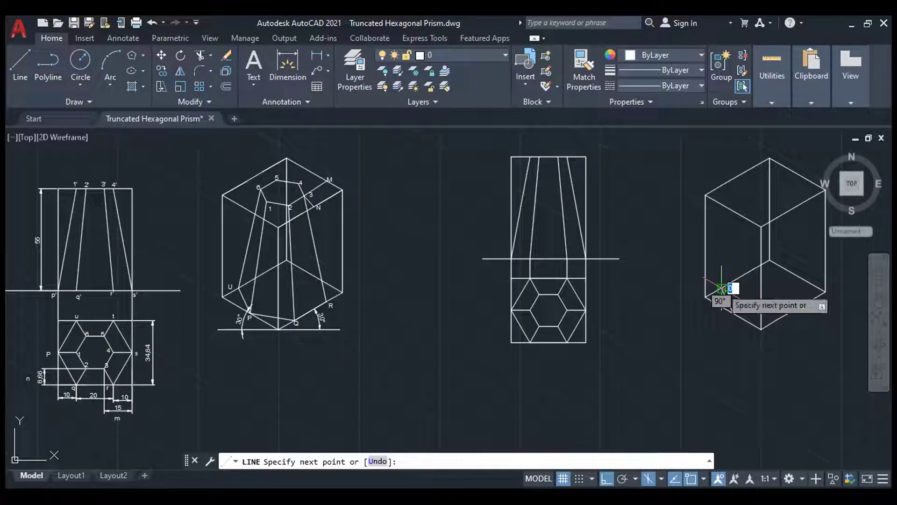
pyautogui.press('Return')
# Step: Draw hexagon base edge QP from the 10-unit division near the front corner to the midpoint of the base's front-left edge
pyautogui.press('Return')
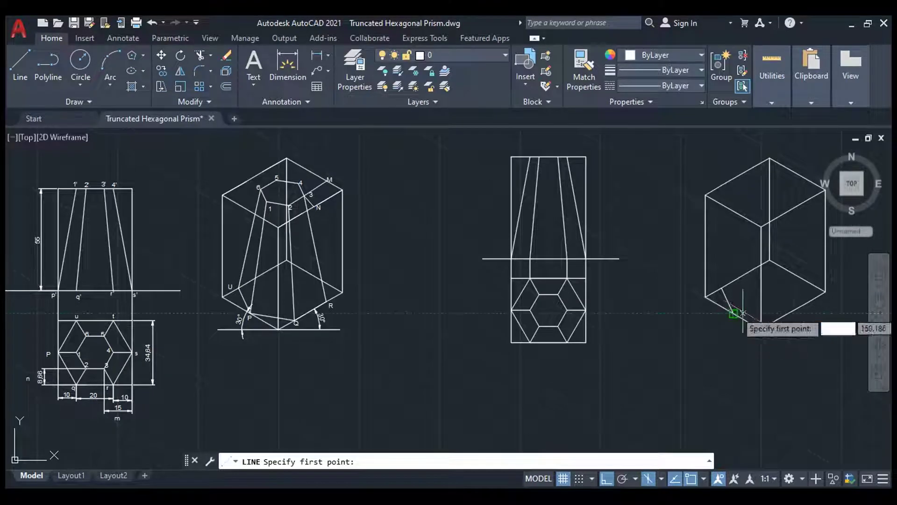
pyautogui.click(750, 323)
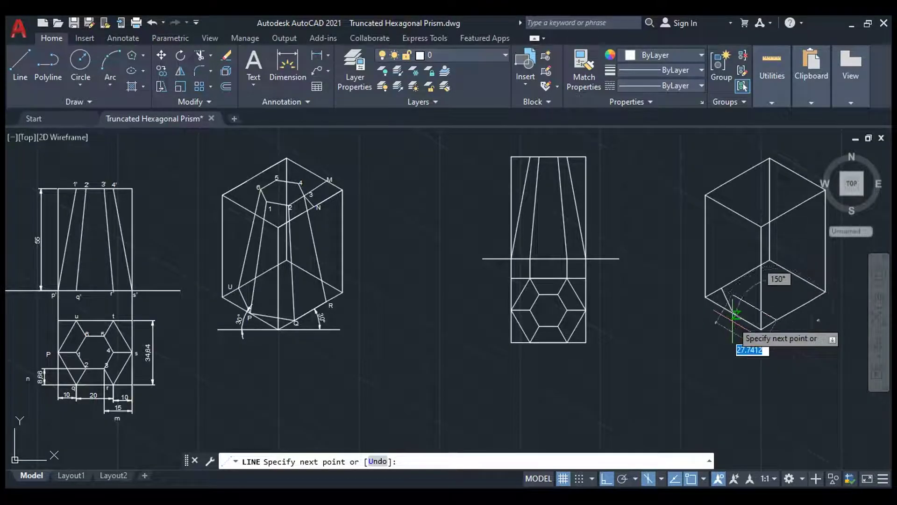
pyautogui.scroll(4, 735, 314)
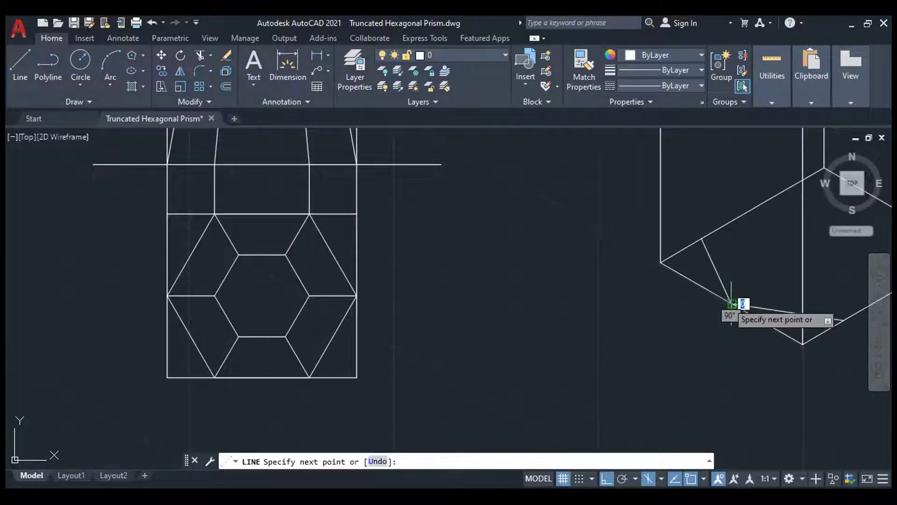
pyautogui.click(729, 302)
pyautogui.press('Return')
pyautogui.scroll(-3, 671, 317)
pyautogui.scroll(-2, 605, 335)
# Step: Draw a hexagon base edge from point R, the 10-unit division near the right corner, to the midpoint of the base's rear-right edge
pyautogui.press('Return')
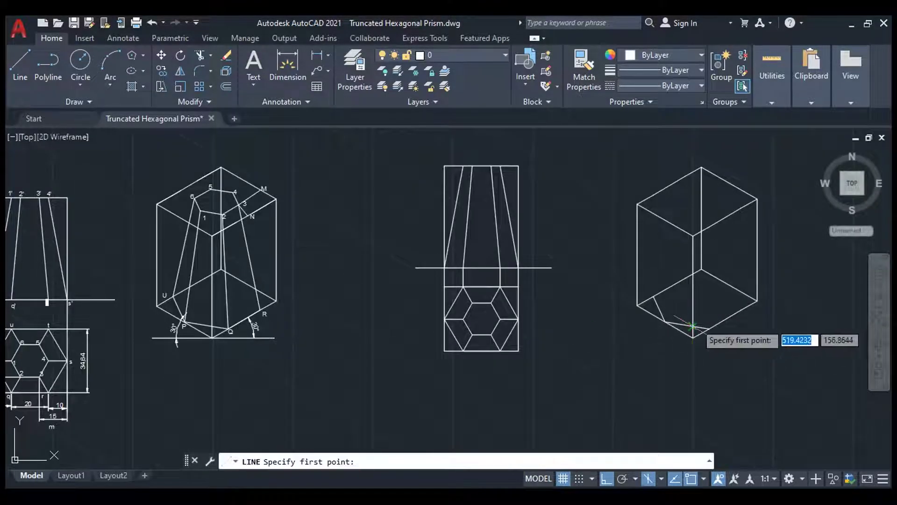
pyautogui.click(741, 310)
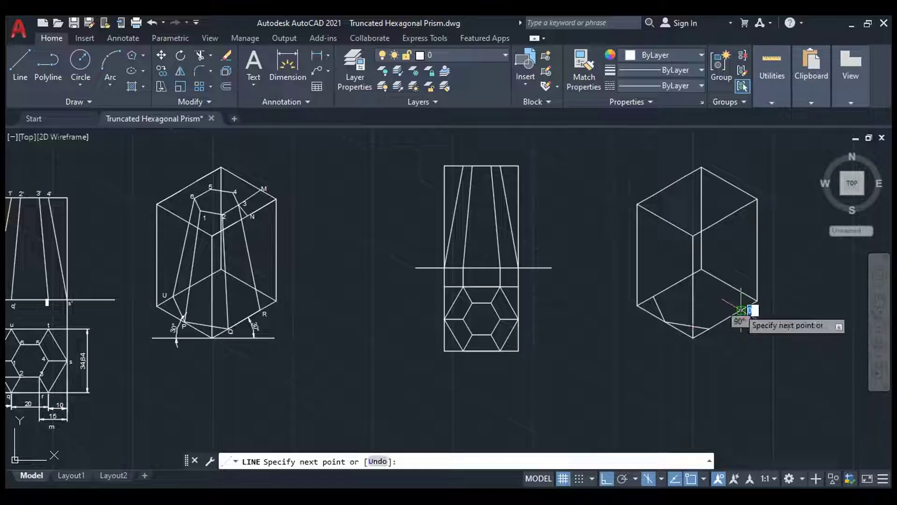
pyautogui.click(725, 284)
pyautogui.press('Return')
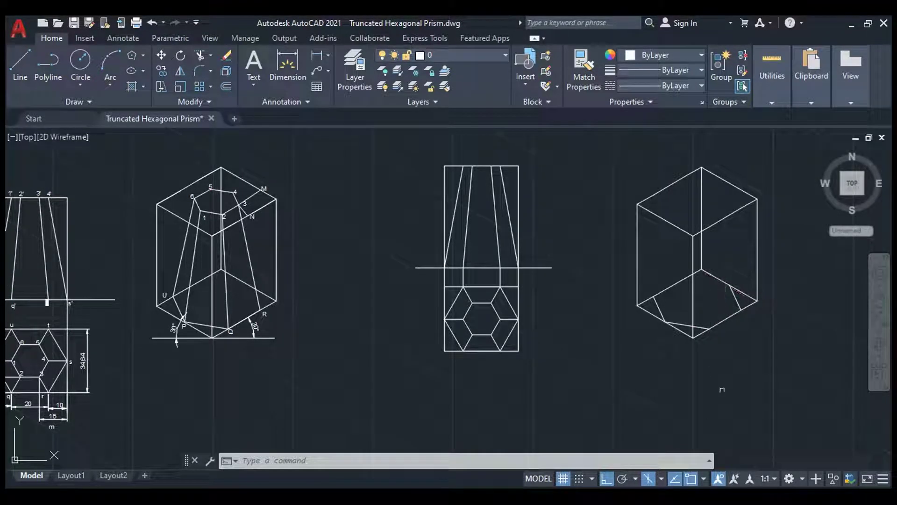
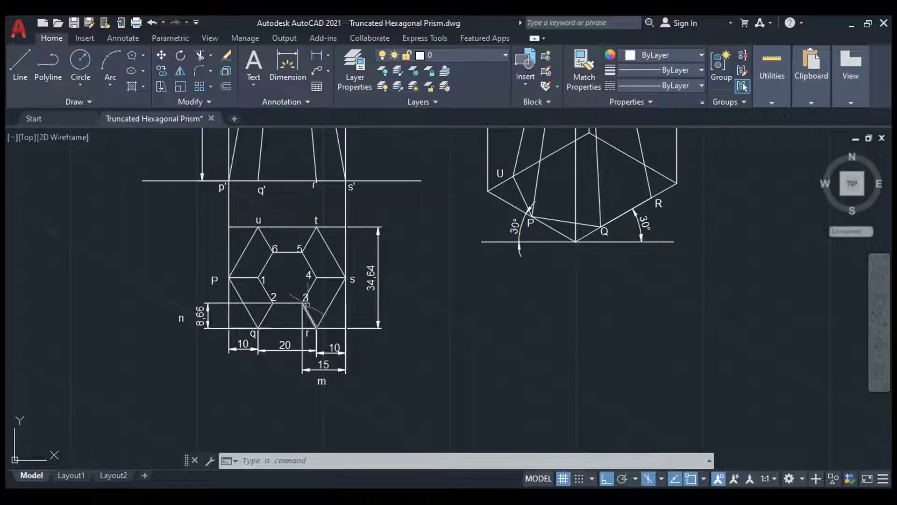
# Step: Switch to the top isoplane and draw a 15-unit line at 30° inward from the midpoint of the box top's front-left edge
pyautogui.scroll(-2, 225, 366)
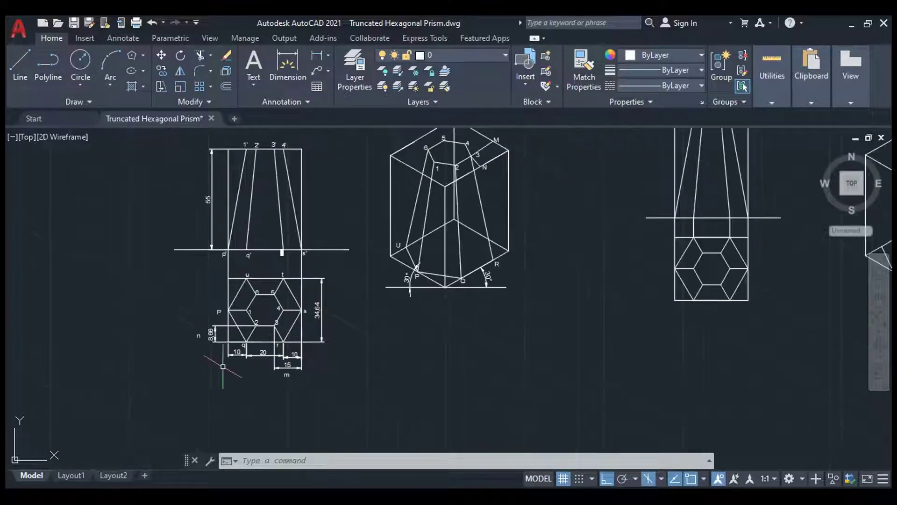
pyautogui.scroll(-2, 220, 367)
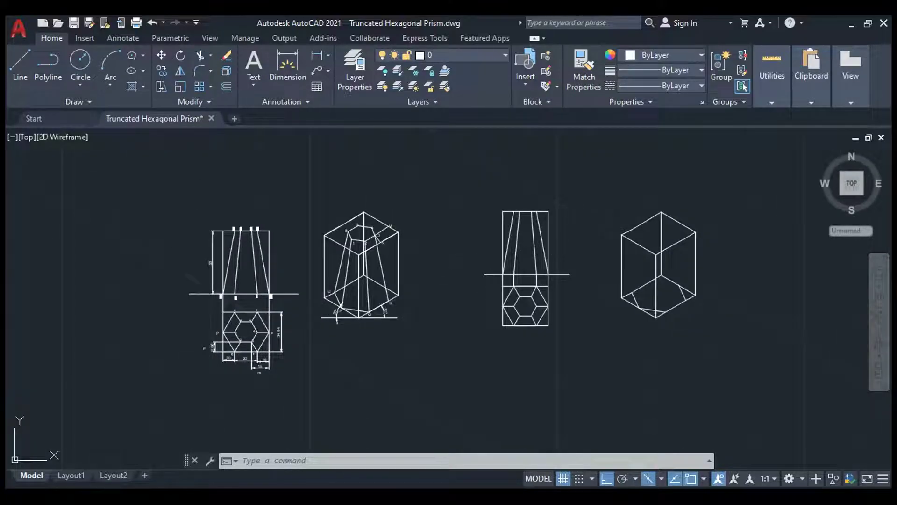
pyautogui.scroll(2, 637, 234)
pyautogui.scroll(-2, 391, 288)
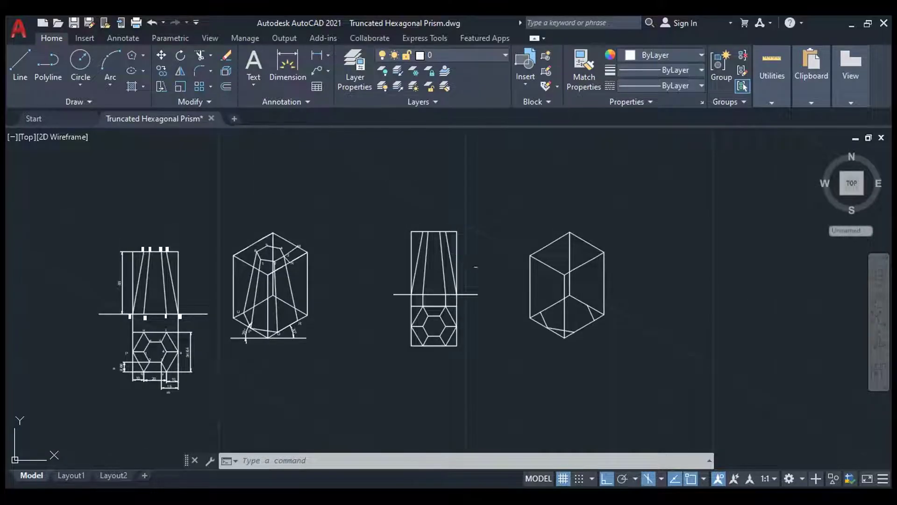
pyautogui.scroll(2, 557, 266)
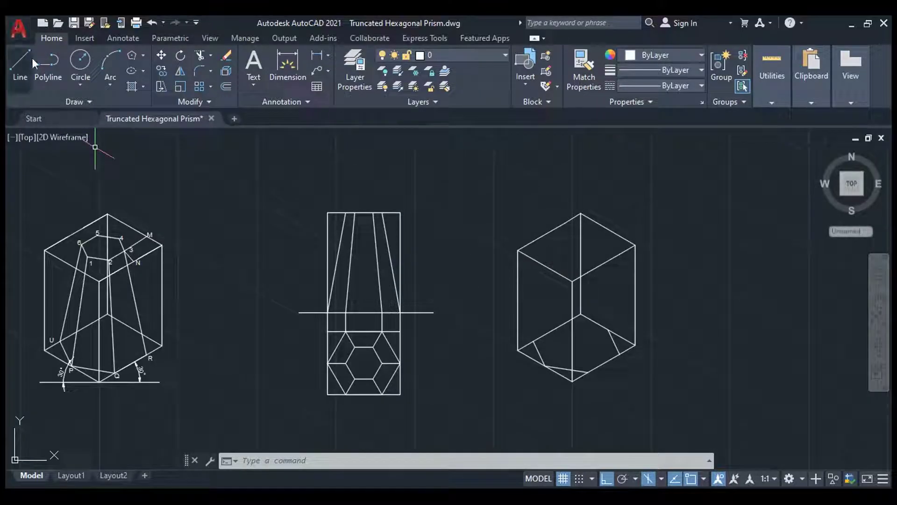
pyautogui.click(20, 65)
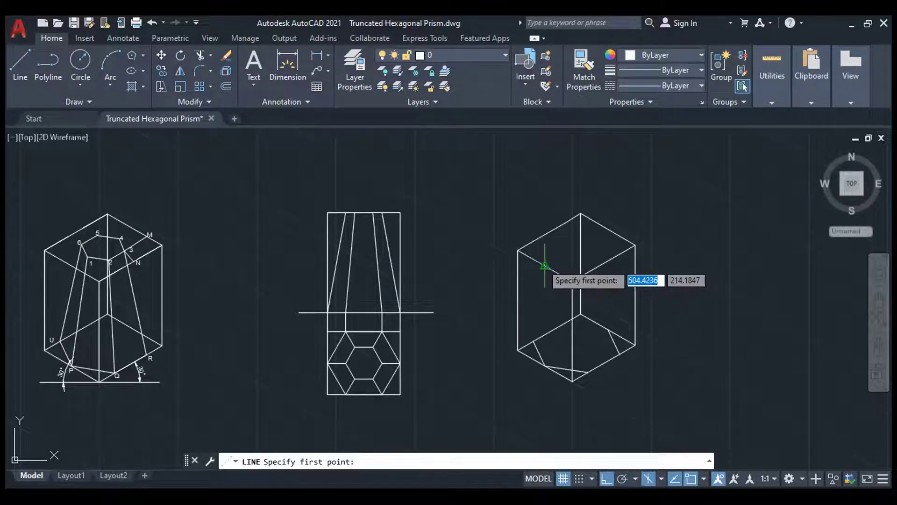
pyautogui.click(545, 265)
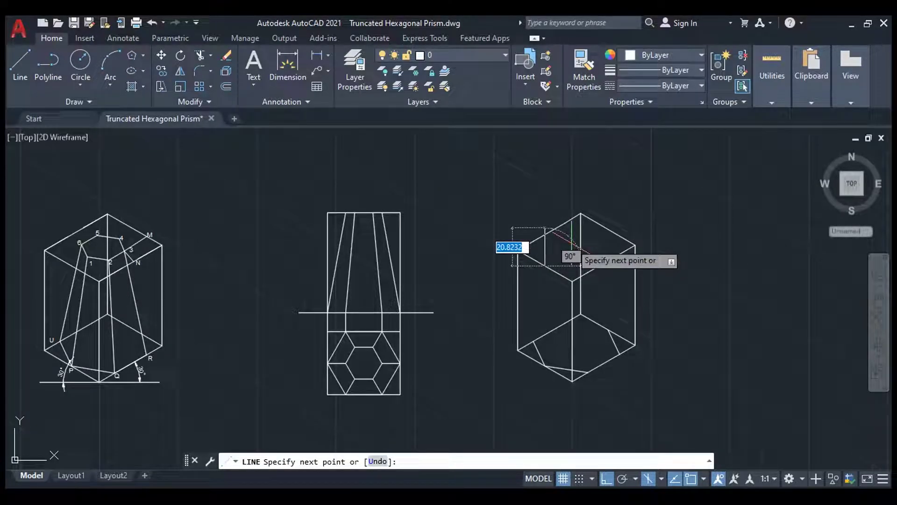
pyautogui.press('F5')
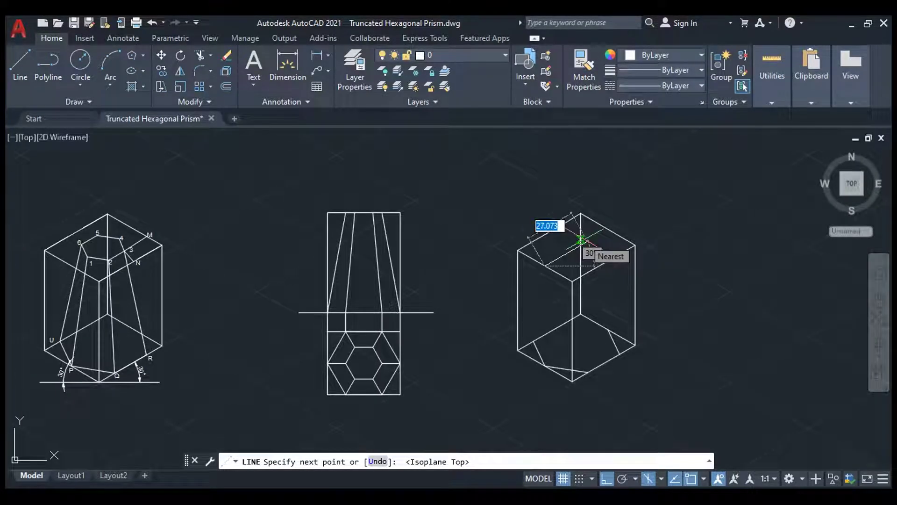
pyautogui.write('16')
pyautogui.press('Return')
pyautogui.press('Return')
# Step: Draw a 15-unit line inward from the midpoint of the box top's rear-right edge
pyautogui.press('Return')
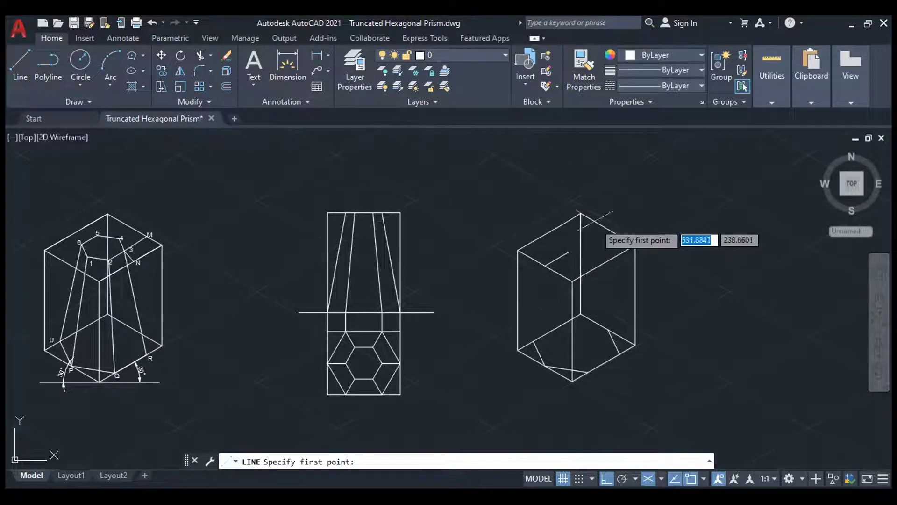
pyautogui.click(607, 229)
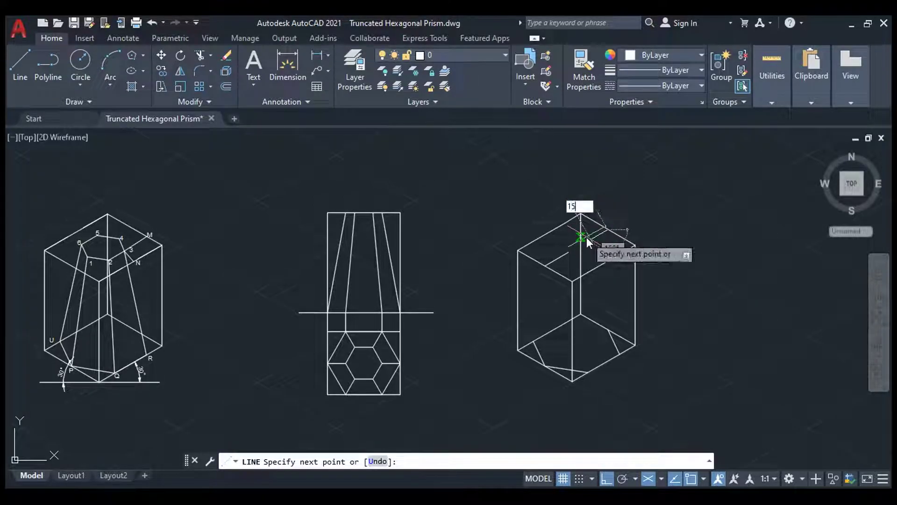
pyautogui.write('16')
pyautogui.press('Return')
pyautogui.press('Return')
# Step: Delete the two 15-unit lines drawn inward from the midpoints of the box top's front-left and rear-right edges
pyautogui.scroll(2, 594, 265)
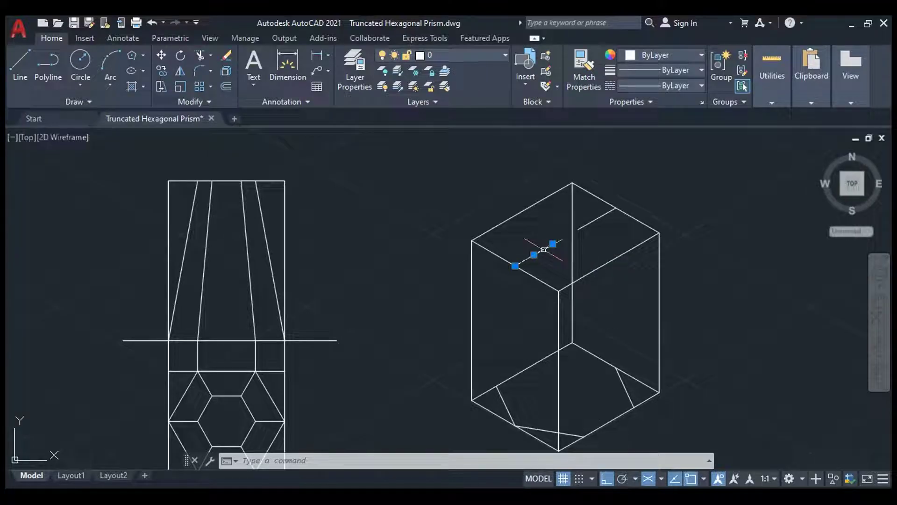
pyautogui.press('Delete')
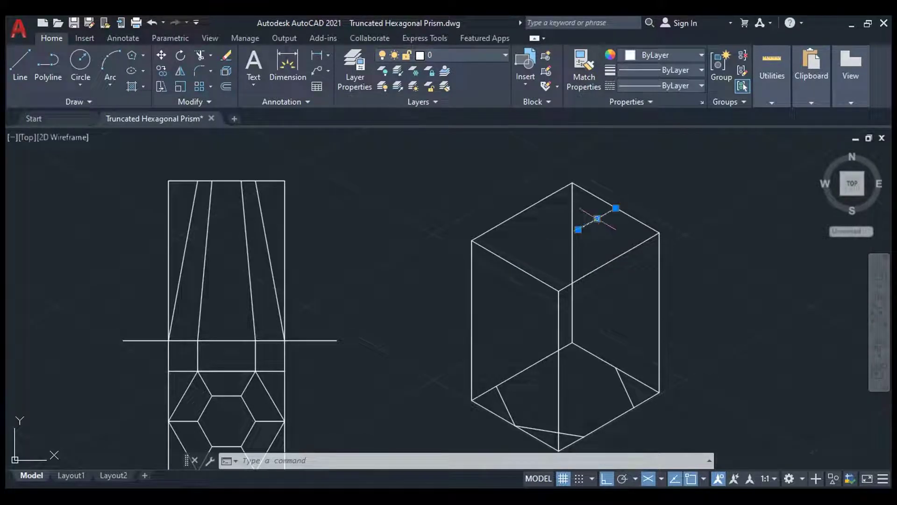
pyautogui.scroll(-4, 645, 217)
# Step: Draw a 10-unit line at 30° inward from the midpoint of the box top's front-left edge
pyautogui.scroll(2, 247, 238)
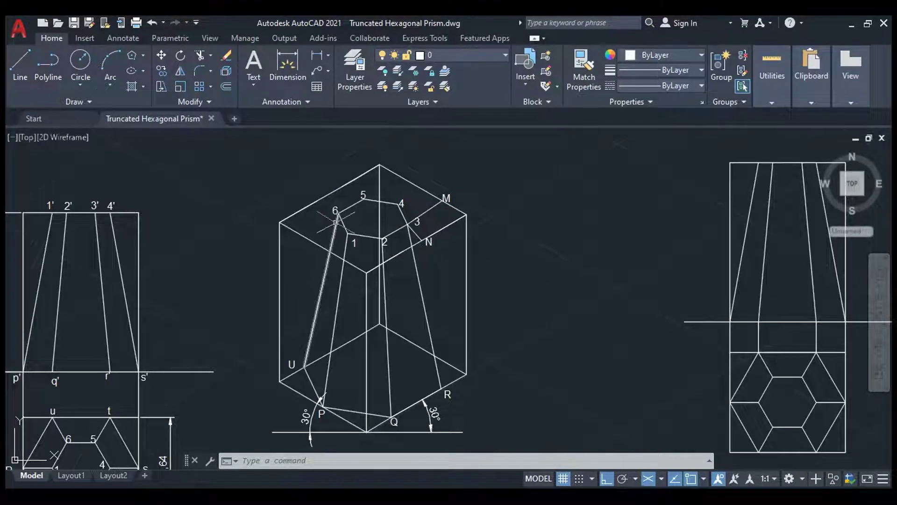
pyautogui.scroll(-2, 338, 213)
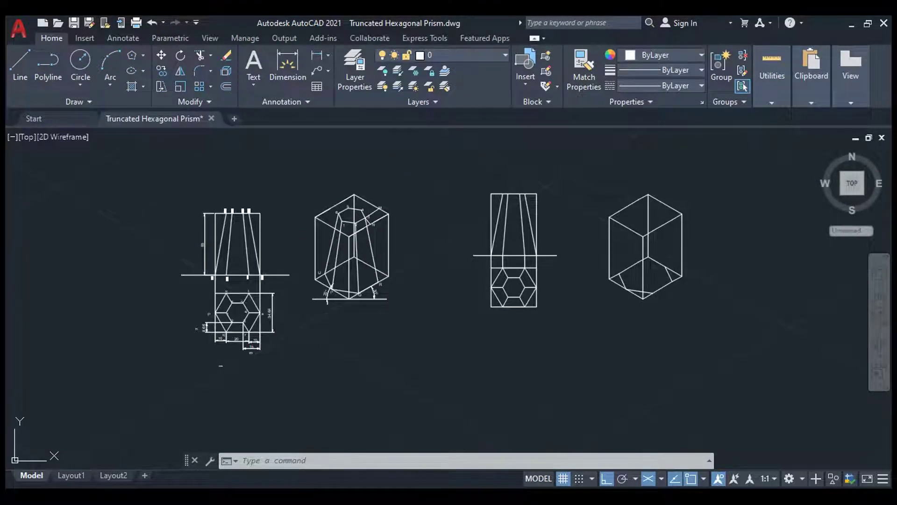
pyautogui.scroll(2, 205, 352)
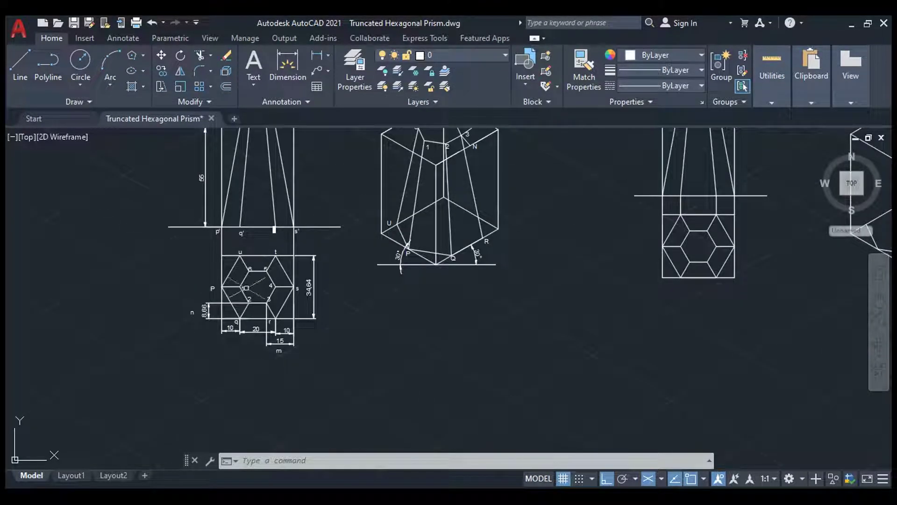
pyautogui.scroll(-3, 138, 345)
pyautogui.scroll(7, 467, 247)
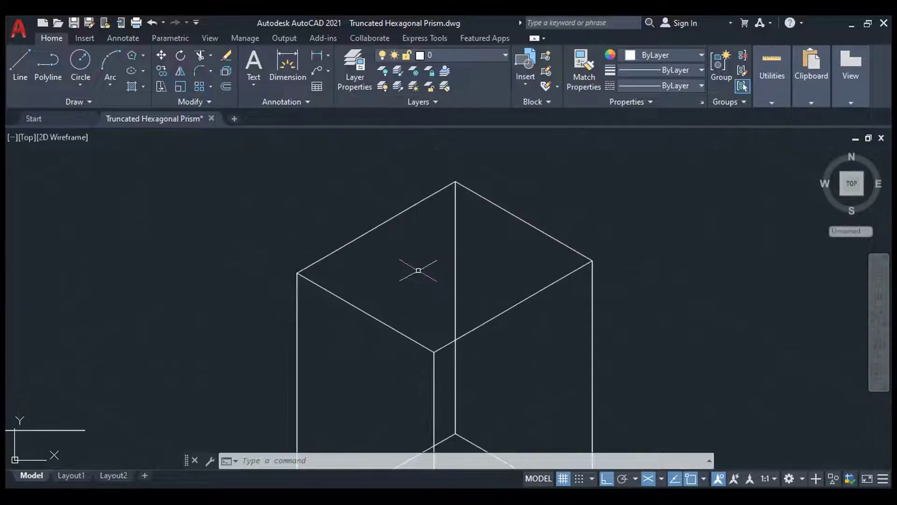
pyautogui.scroll(-3, 412, 271)
pyautogui.write('e')
pyautogui.press('Return')
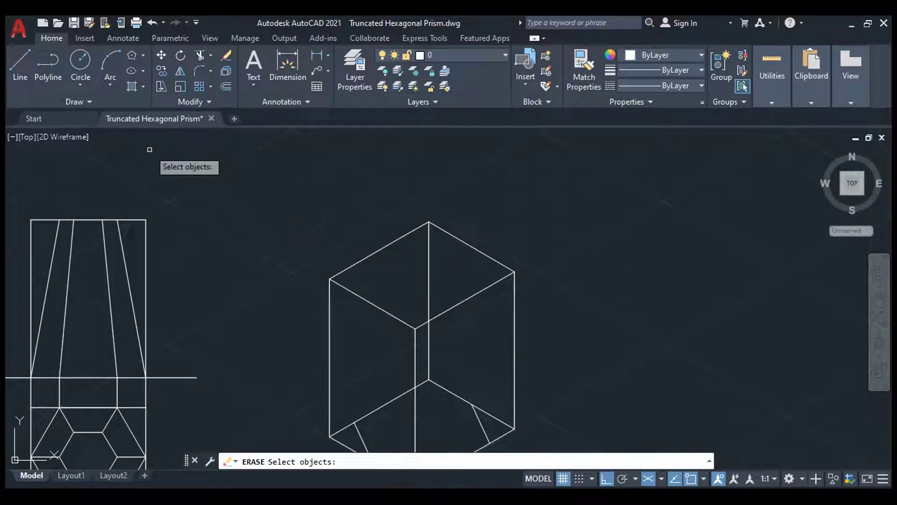
pyautogui.click(23, 68)
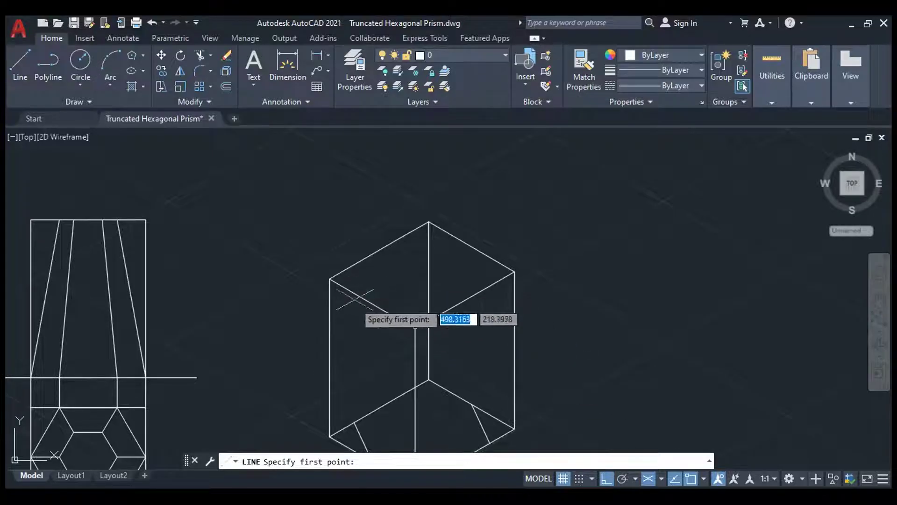
pyautogui.click(373, 304)
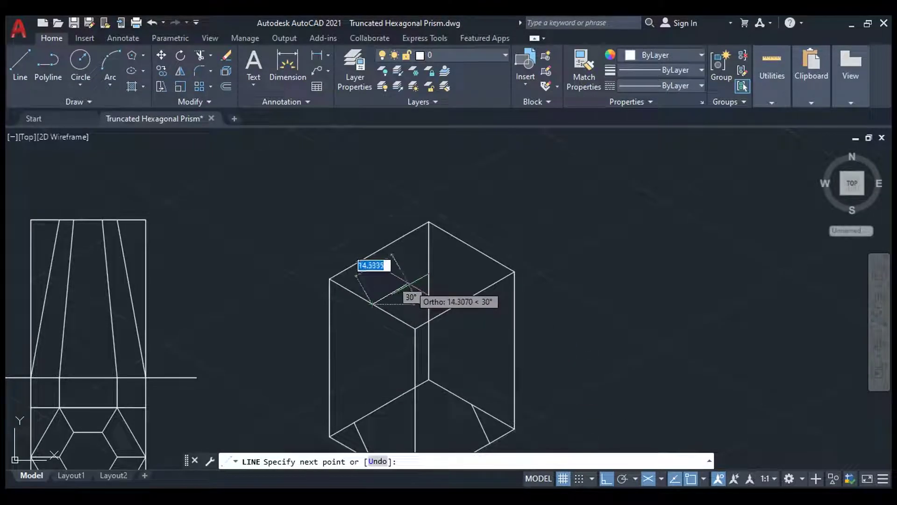
pyautogui.click(410, 284)
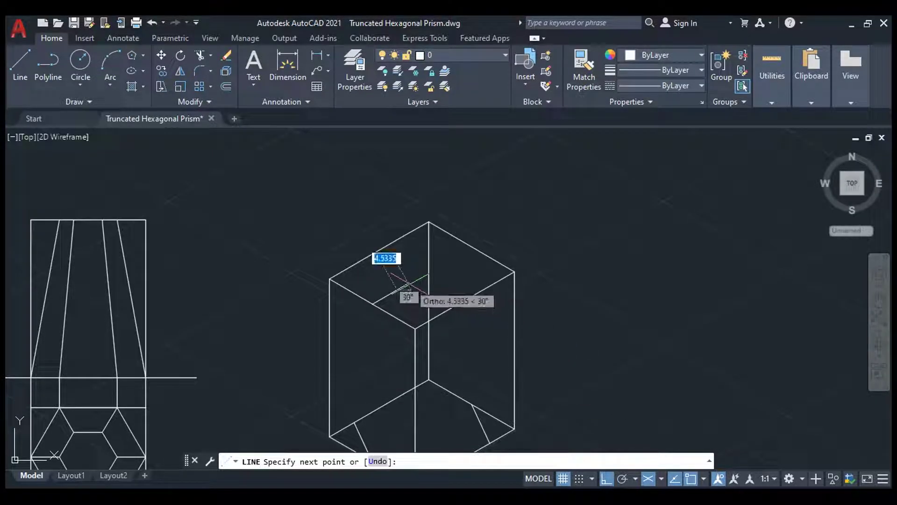
pyautogui.click(410, 284)
pyautogui.press('Return')
# Step: Draw a 10-unit line inward from the midpoint of the box top's rear-right edge, parallel to its front-right edge
pyautogui.write('l')
pyautogui.press('Return')
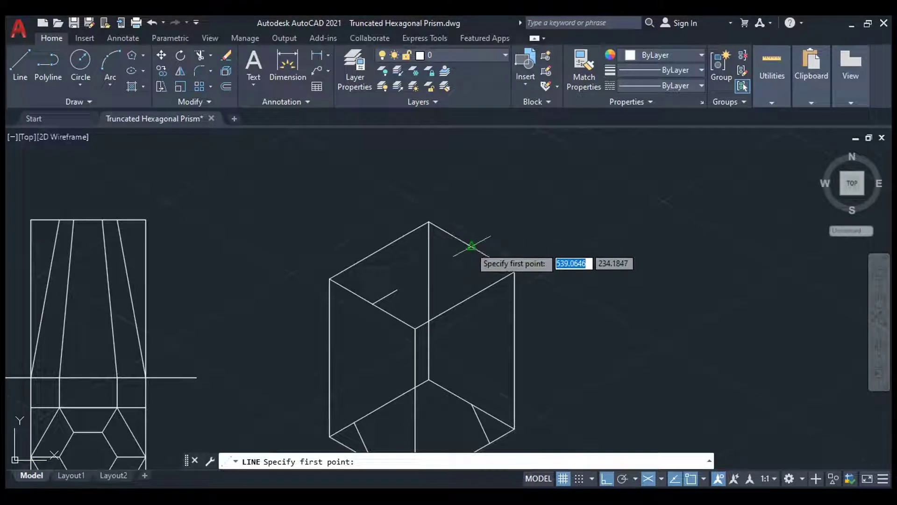
pyautogui.click(471, 246)
pyautogui.write('10')
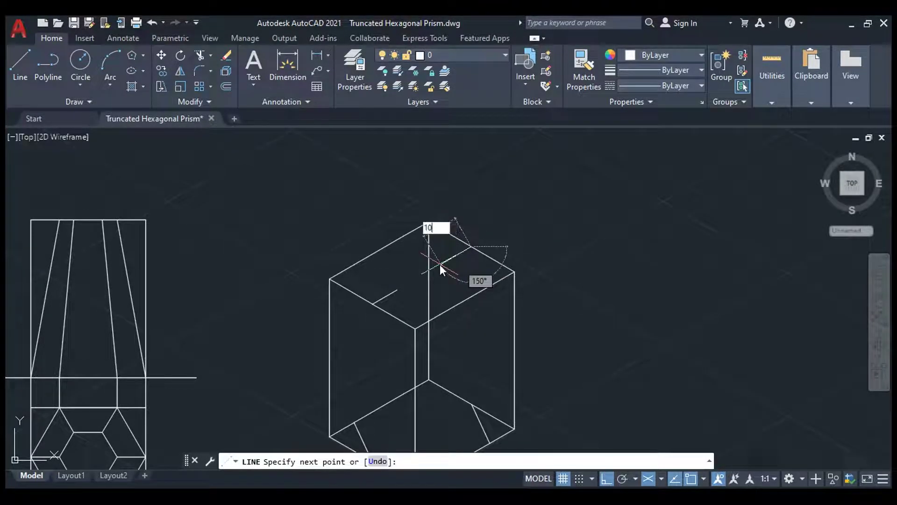
pyautogui.press('Return')
pyautogui.press('Return')
pyautogui.write('l')
pyautogui.press('Return')
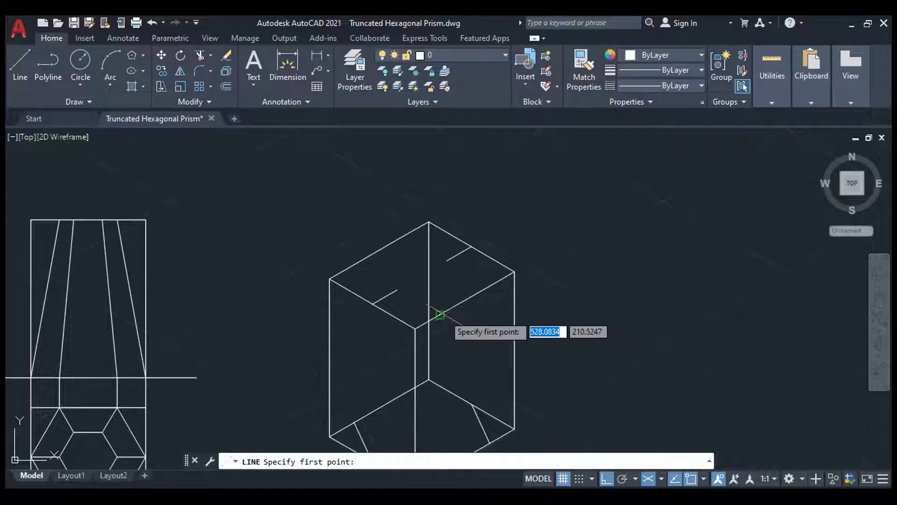
pyautogui.click(440, 314)
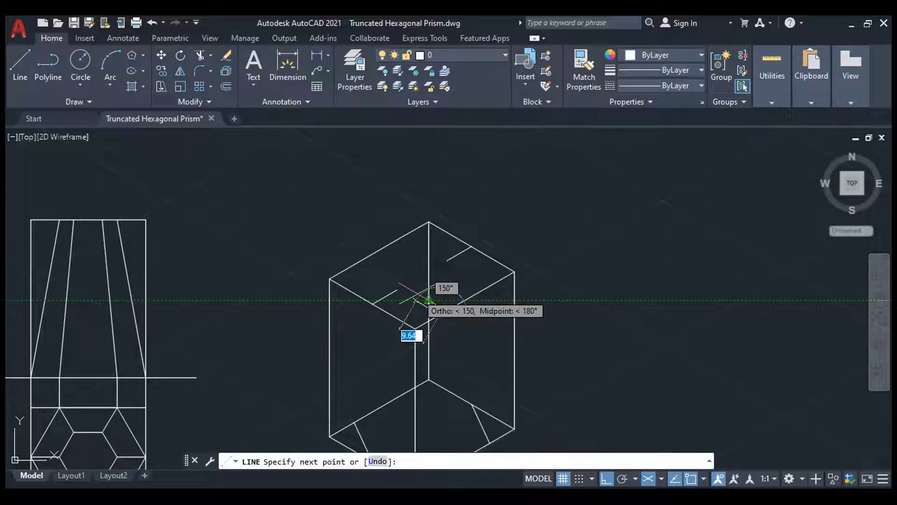
pyautogui.click(413, 327)
pyautogui.press('Return')
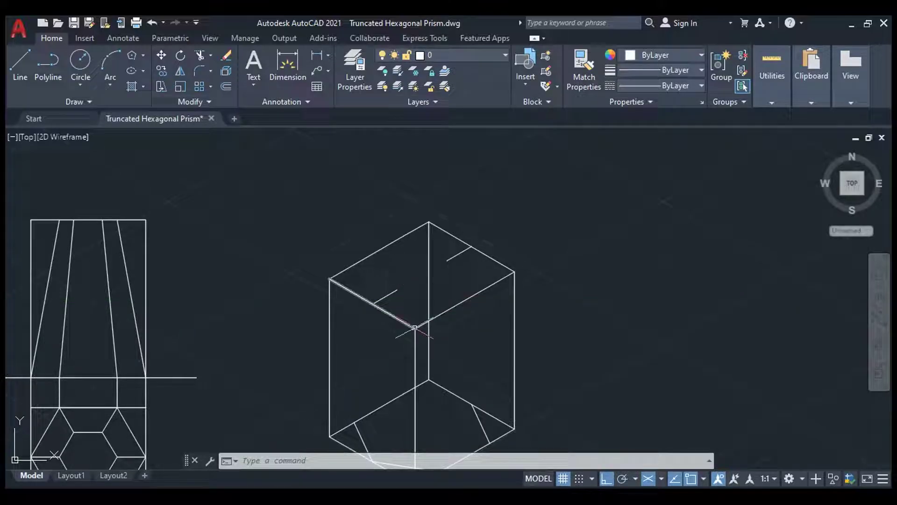
# Step: From the box top's front corner, draw a line 15 units along the front-right edge and 8.66 units inward at 150°
pyautogui.press('Return')
pyautogui.click(414, 327)
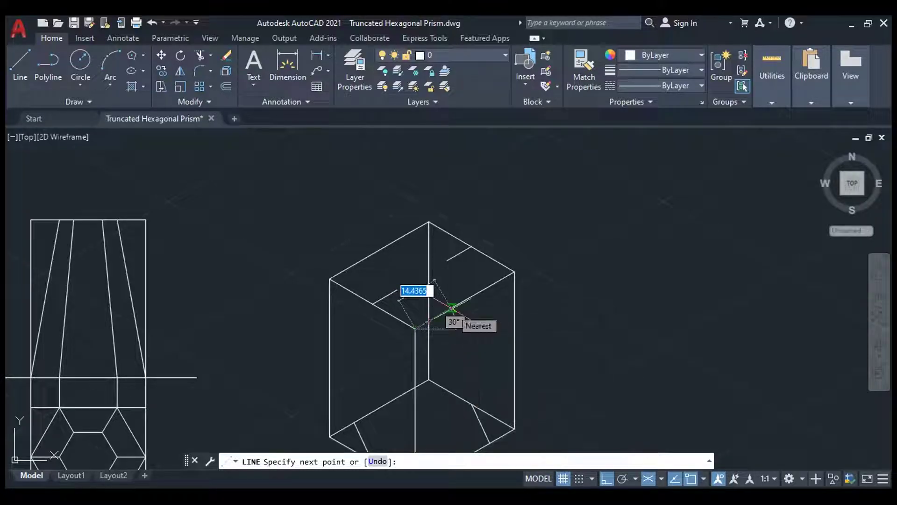
pyautogui.write('15')
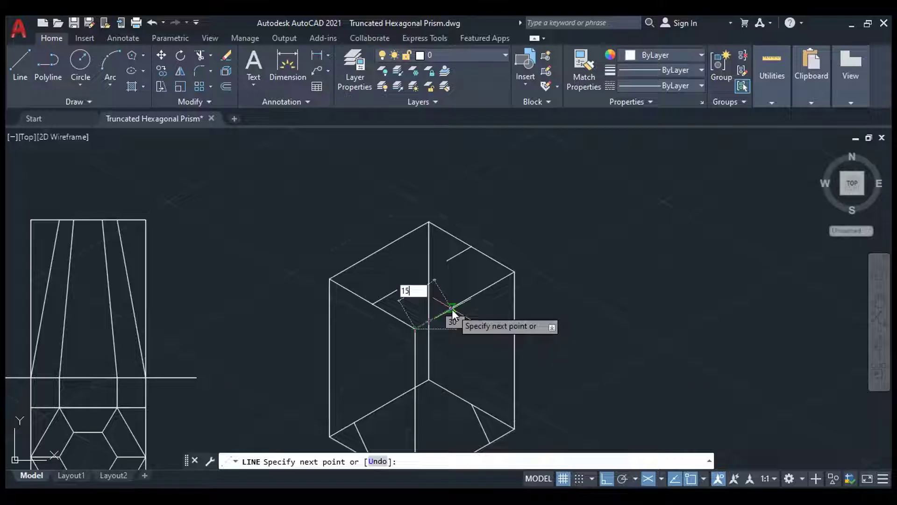
pyautogui.press('Return')
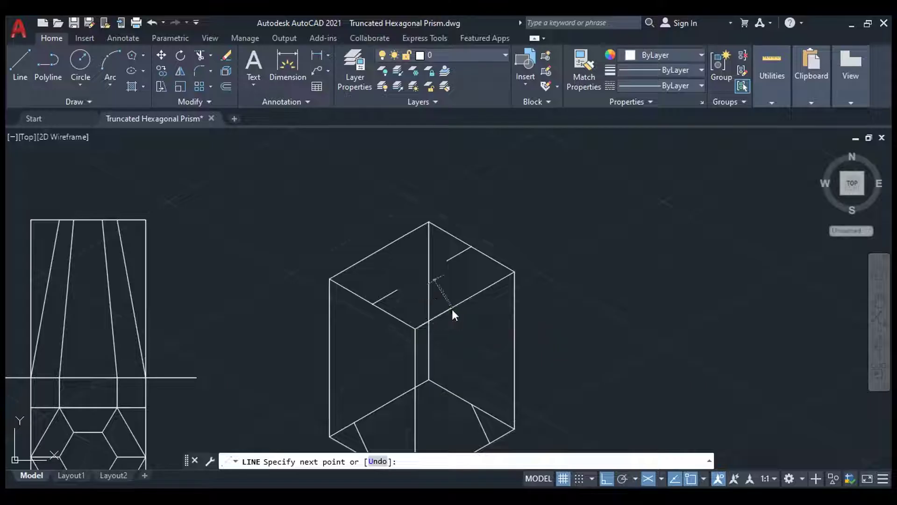
pyautogui.click(428, 277)
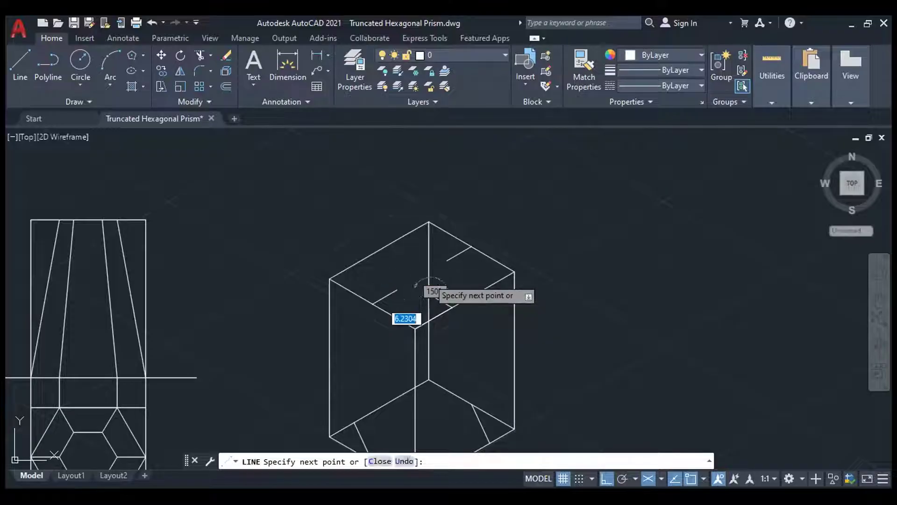
pyautogui.press('Return')
# Step: From the box top's right corner, draw a line 15 units along the front-right edge and 8.66 units inward at 150°
pyautogui.press('Return')
pyautogui.click(514, 271)
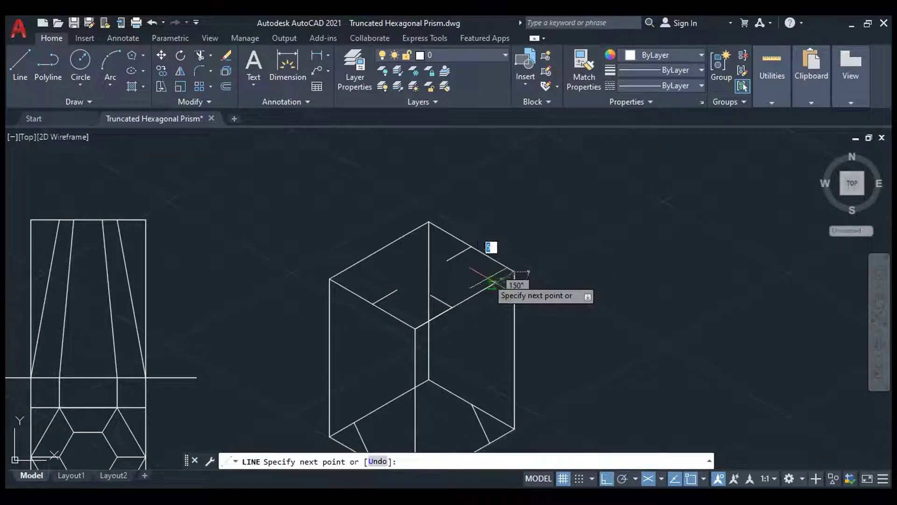
pyautogui.write('15')
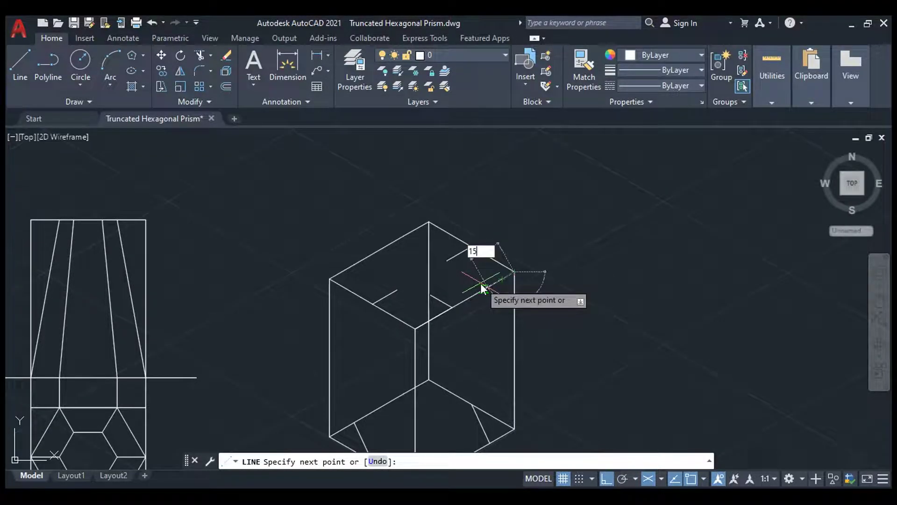
pyautogui.press('Return')
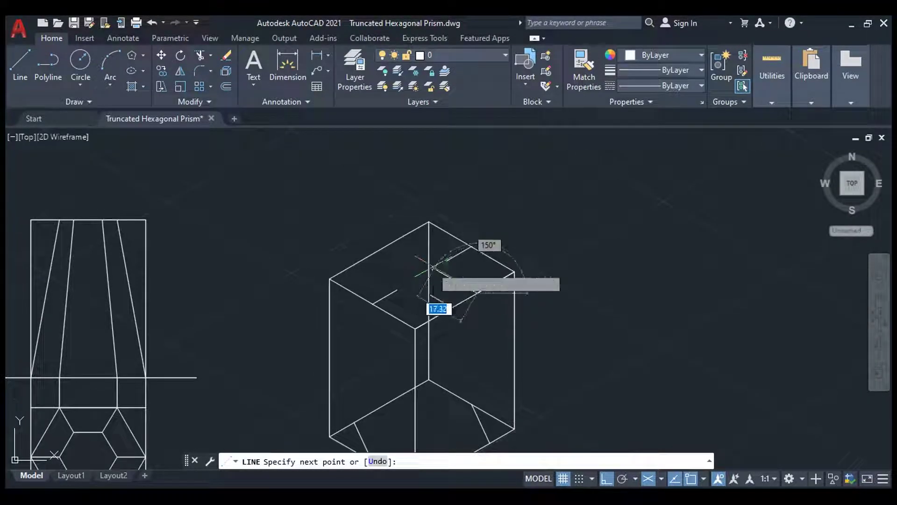
pyautogui.write('8.66')
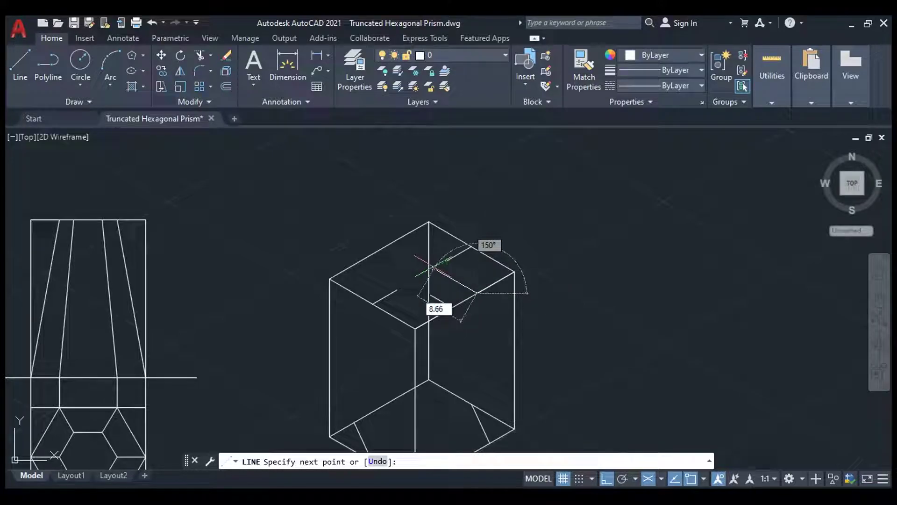
pyautogui.press('Return')
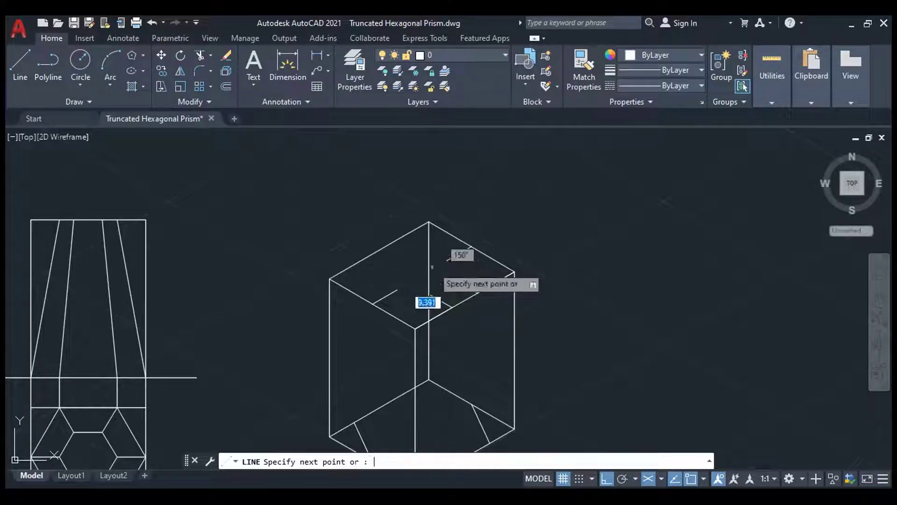
pyautogui.press('Return')
# Step: From the box top's left corner, draw a line 15 units along the rear-left edge and 8.66 units inward
pyautogui.press('Return')
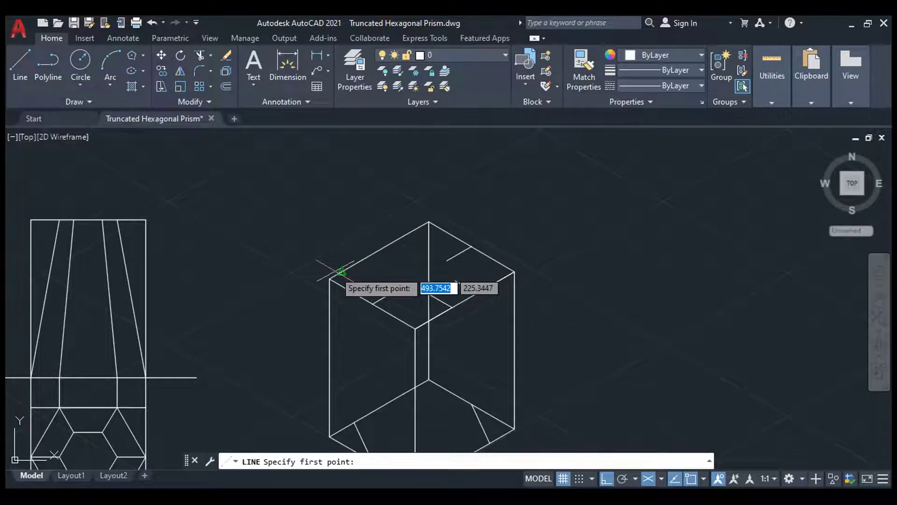
pyautogui.click(340, 273)
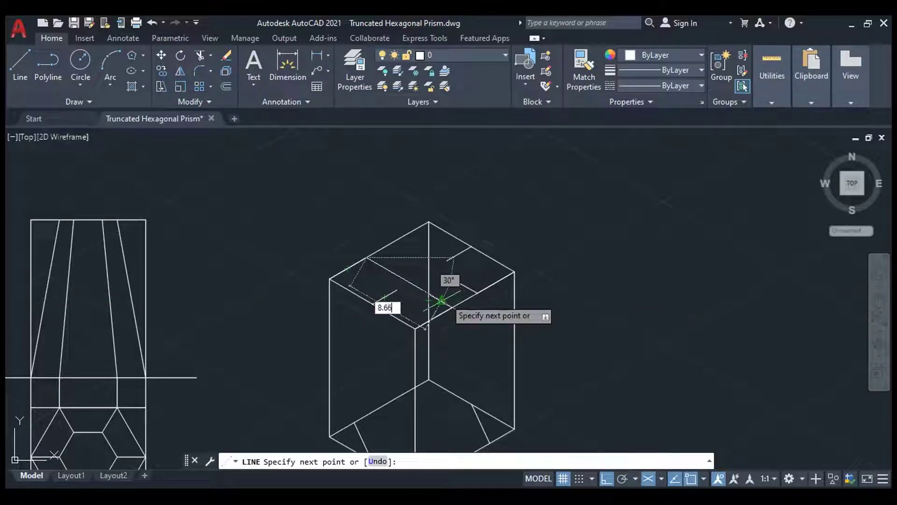
pyautogui.press('Return')
pyautogui.press('Return')
# Step: From the box top's rear corner, draw a line 15 units along the rear-left edge and 8.66 units inward
pyautogui.press('Return')
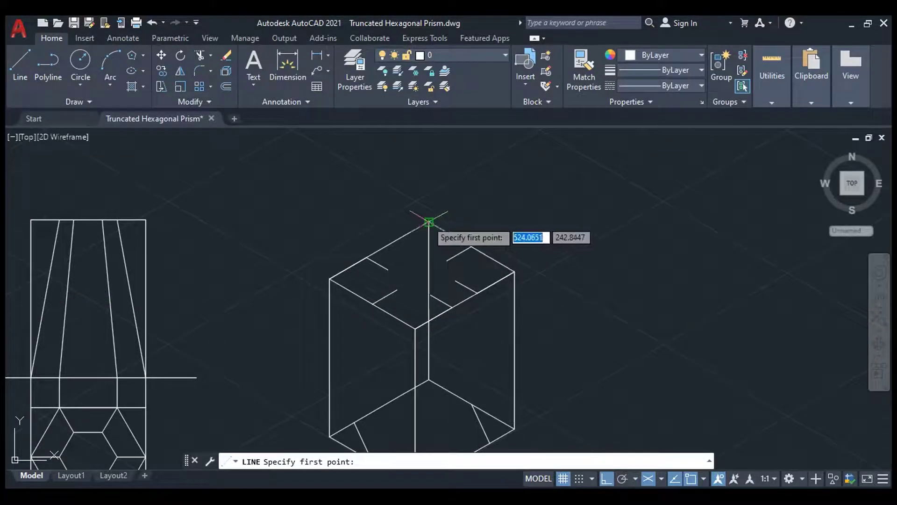
pyautogui.click(429, 222)
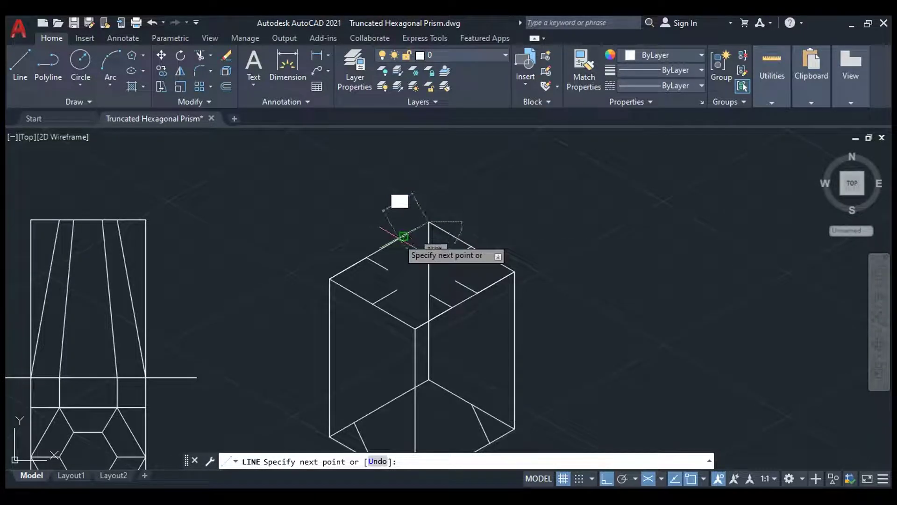
pyautogui.write('15')
pyautogui.press('Return')
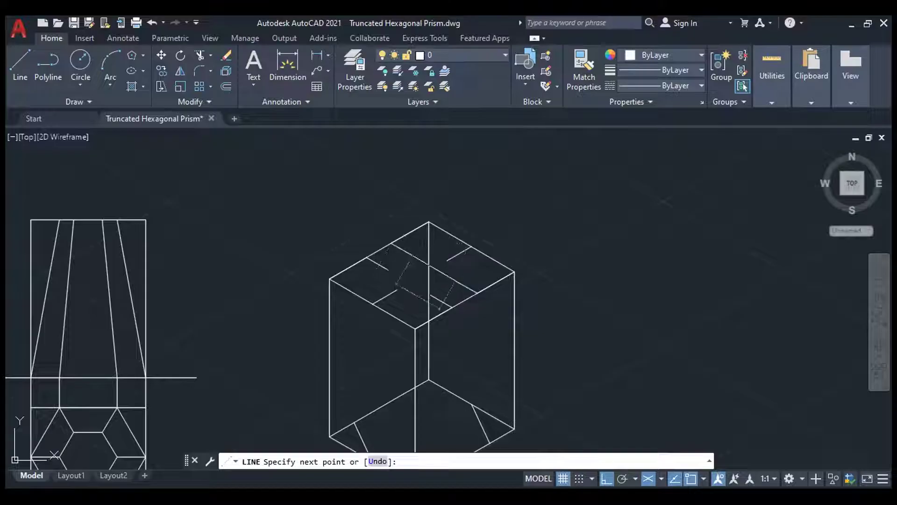
pyautogui.click(428, 265)
pyautogui.press('Return')
# Step: Join the inner endpoints on the box top into a closed hexagon and delete the short construction lines around it
pyautogui.press('Return')
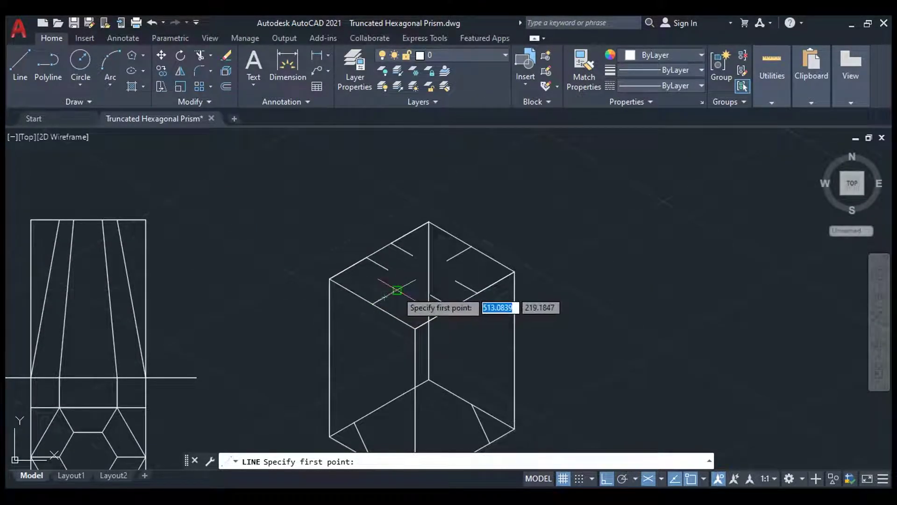
pyautogui.click(401, 287)
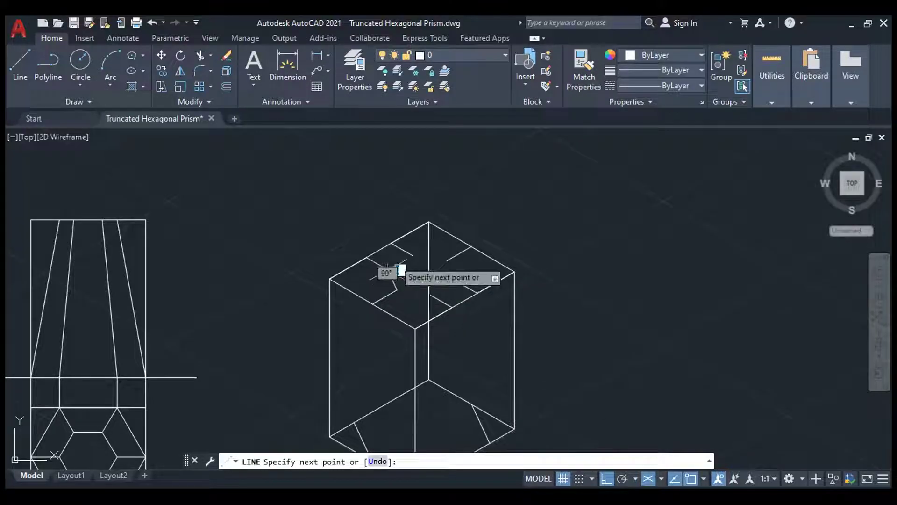
pyautogui.click(389, 270)
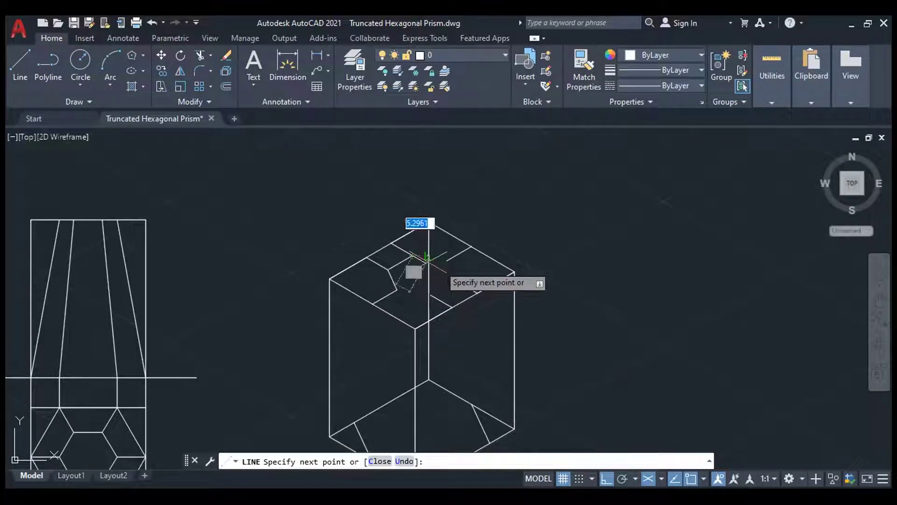
pyautogui.click(414, 256)
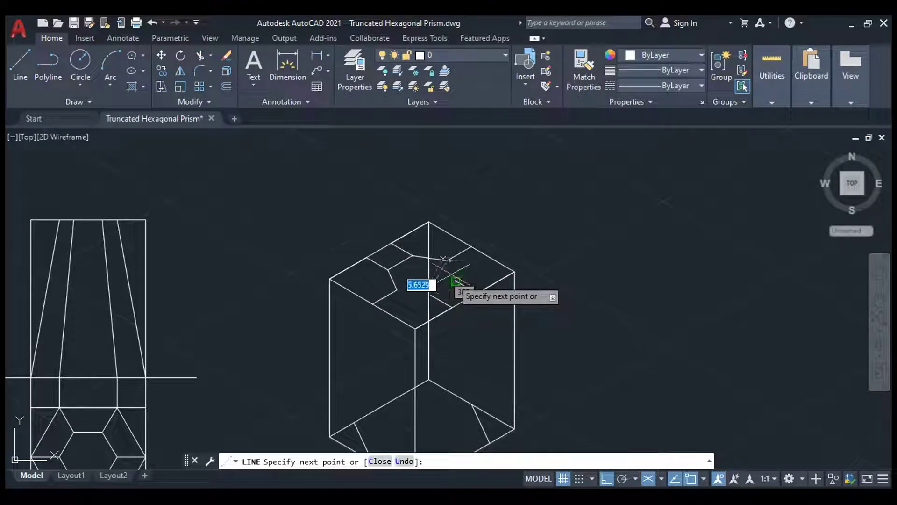
pyautogui.click(397, 290)
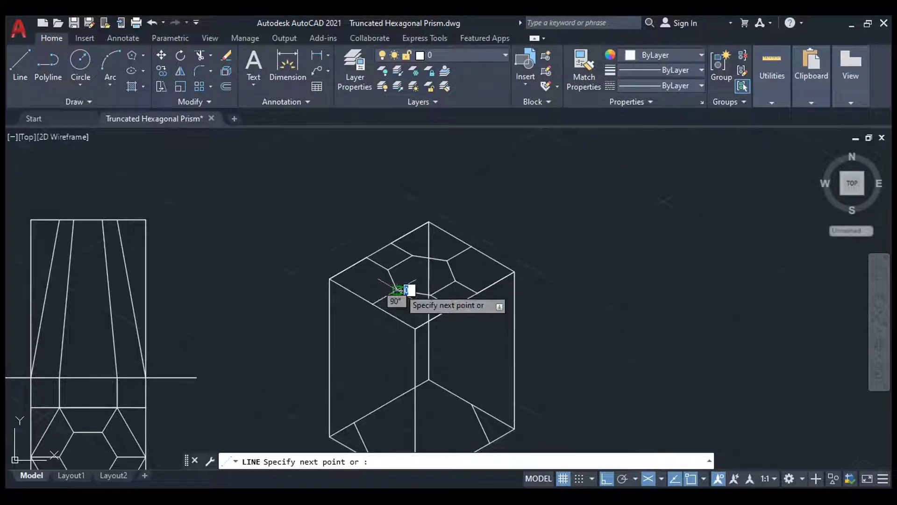
pyautogui.press('Escape')
pyautogui.scroll(-2, 453, 257)
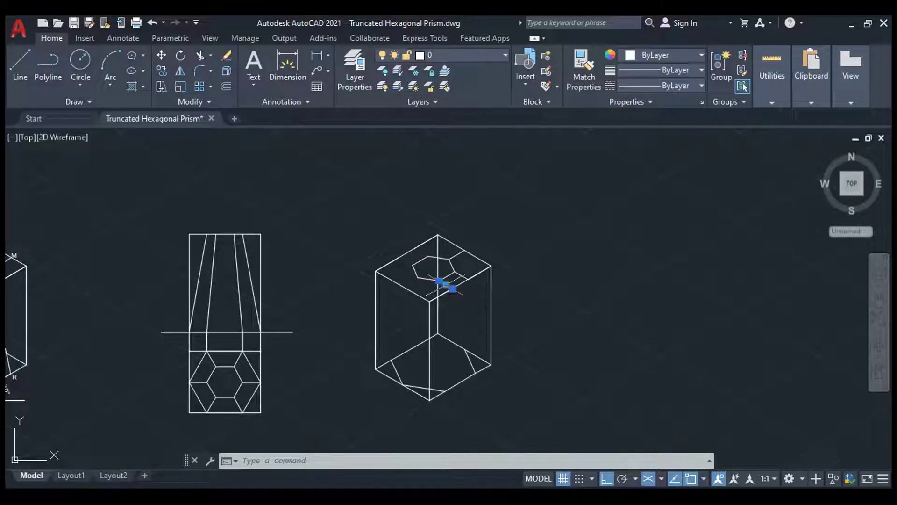
pyautogui.scroll(-3, 462, 274)
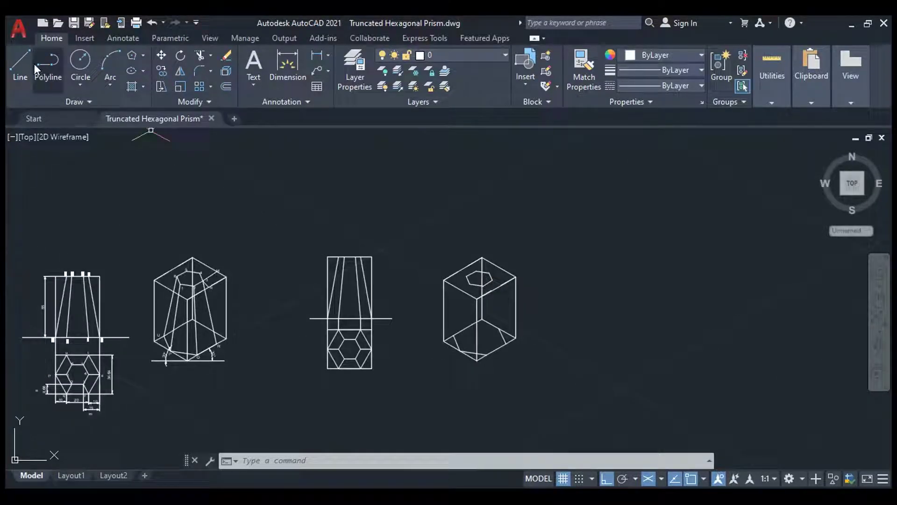
# Step: Draw two slant edges joining the base hexagon's left and front-left corners to the matching corners of the top hexagon
pyautogui.click(22, 60)
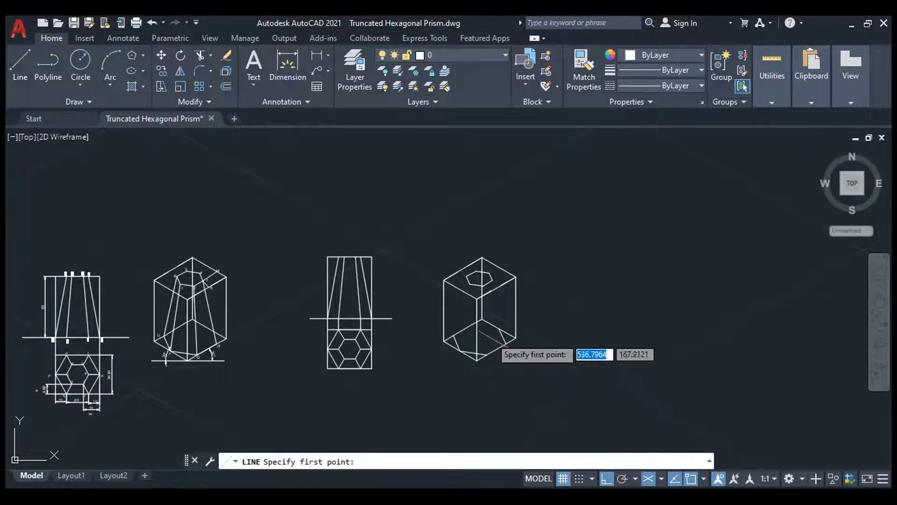
pyautogui.click(452, 334)
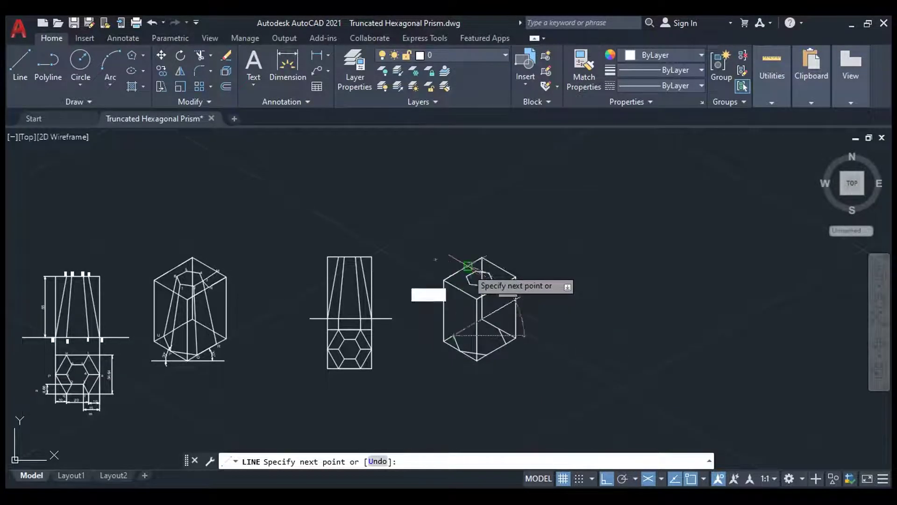
pyautogui.scroll(2, 468, 266)
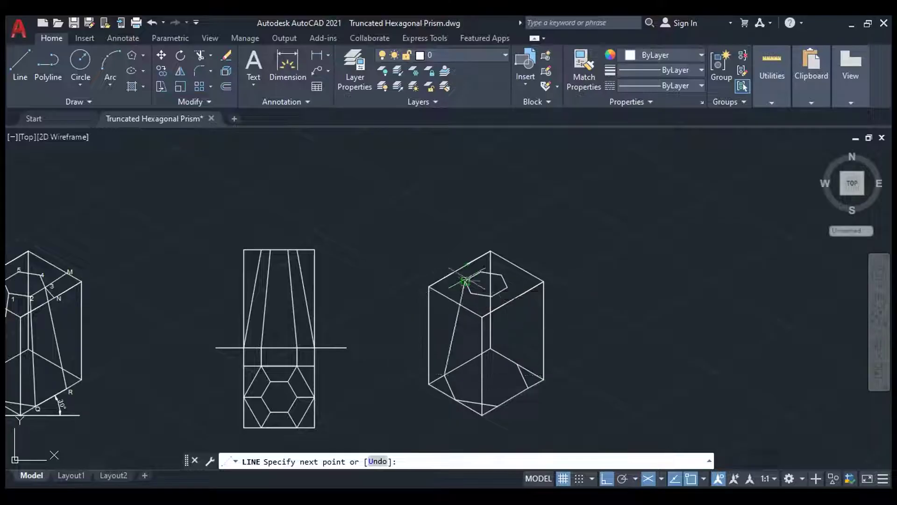
pyautogui.click(466, 281)
pyautogui.press('Return')
pyautogui.press('Return')
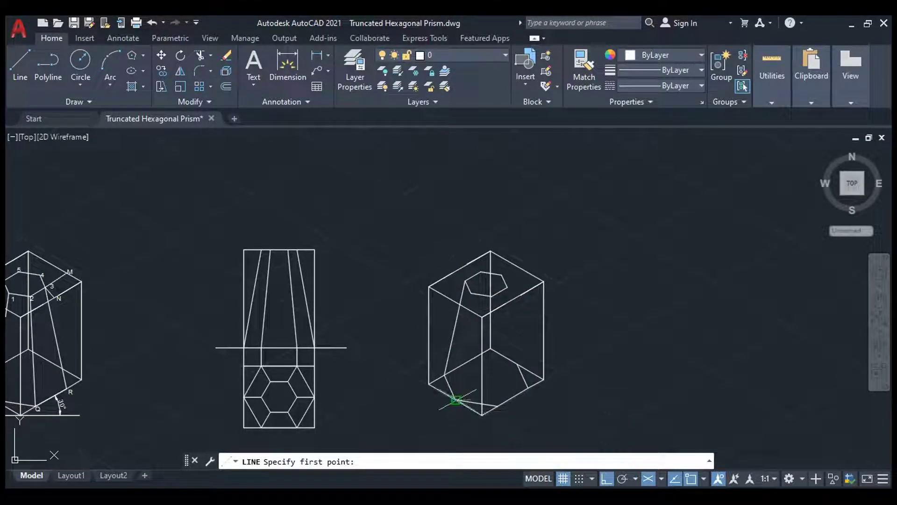
pyautogui.click(456, 401)
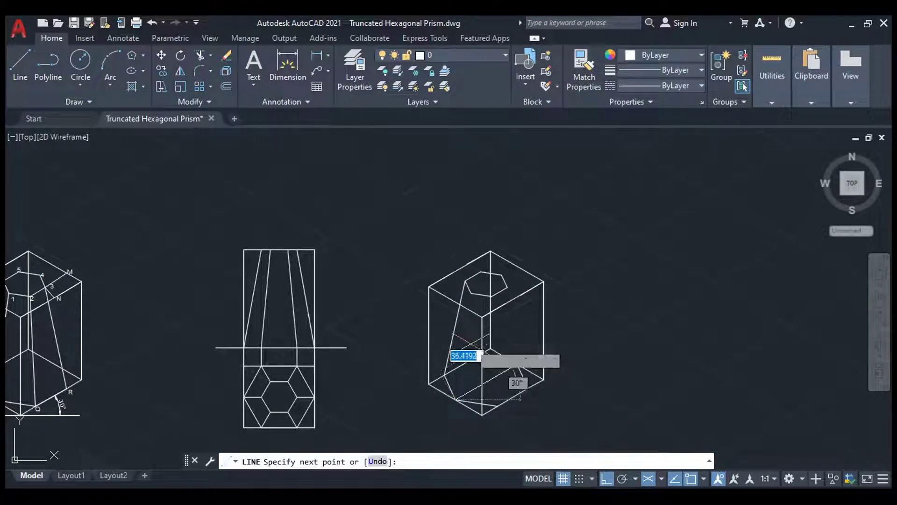
pyautogui.click(470, 293)
pyautogui.press('Return')
# Step: Draw two slant edges joining the base hexagon's front-right and right corners to the matching corners of the top hexagon
pyautogui.press('Return')
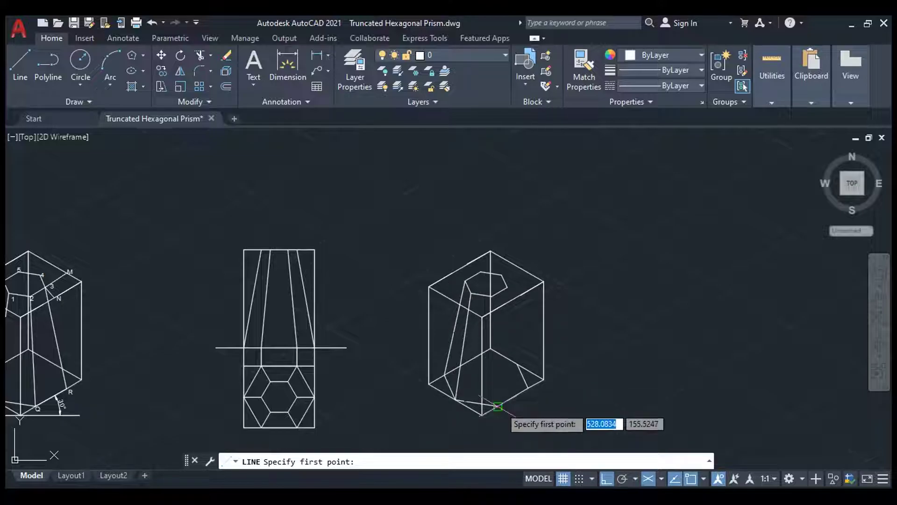
pyautogui.click(498, 407)
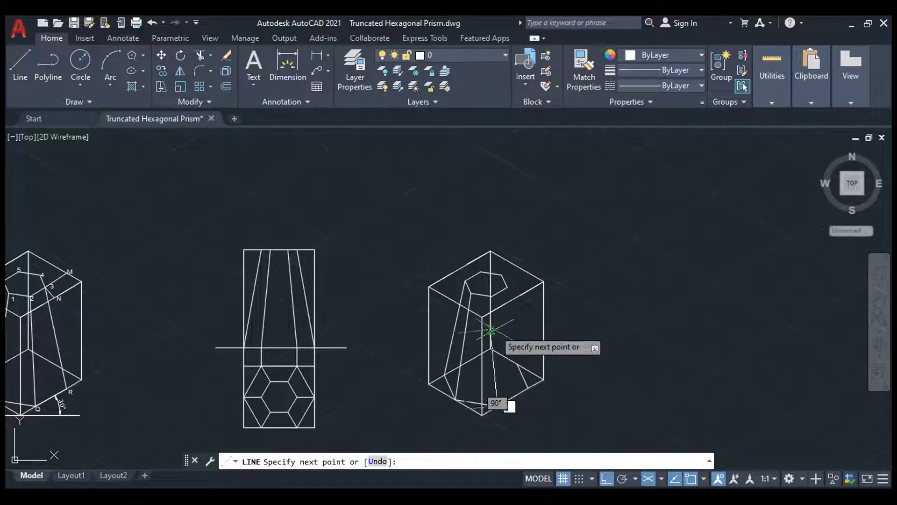
pyautogui.click(490, 295)
pyautogui.press('Return')
pyautogui.press('Return')
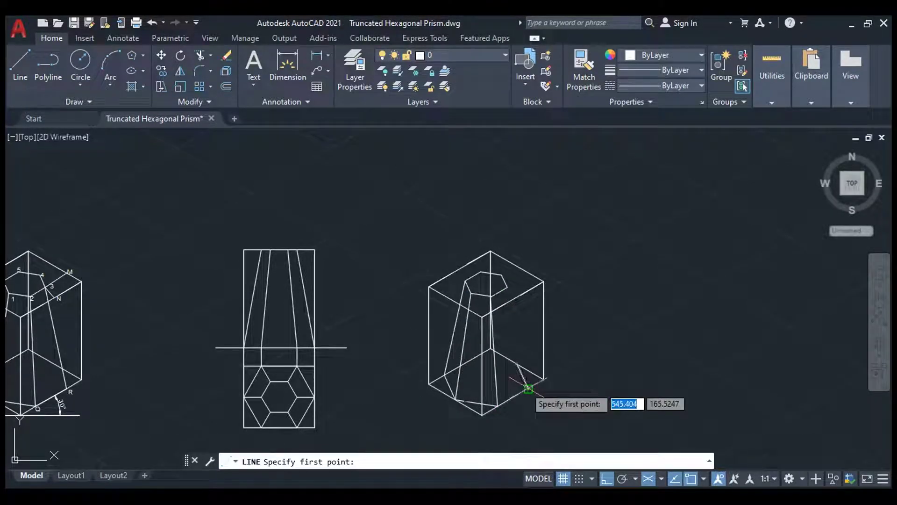
pyautogui.click(529, 389)
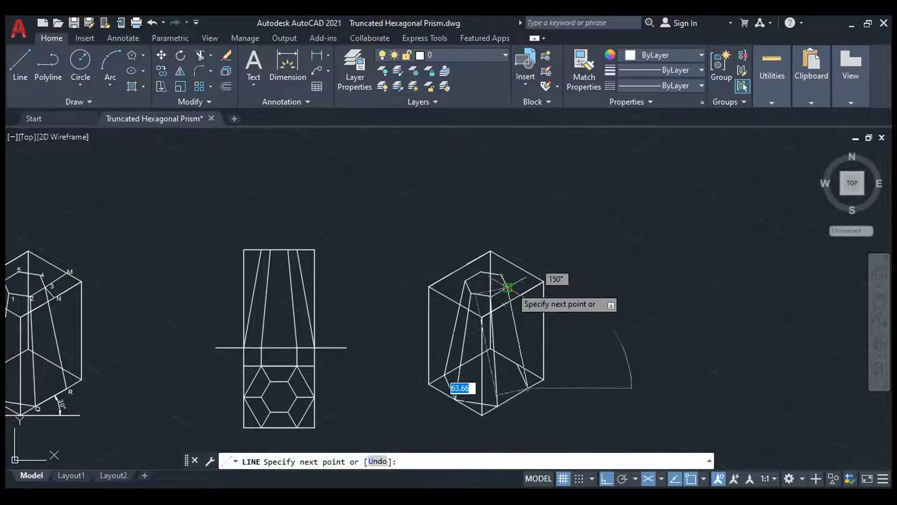
pyautogui.click(517, 364)
pyautogui.press('Return')
# Step: Delete the hidden base hexagon edge that cuts across the box's right bottom corner
pyautogui.scroll(4, 520, 389)
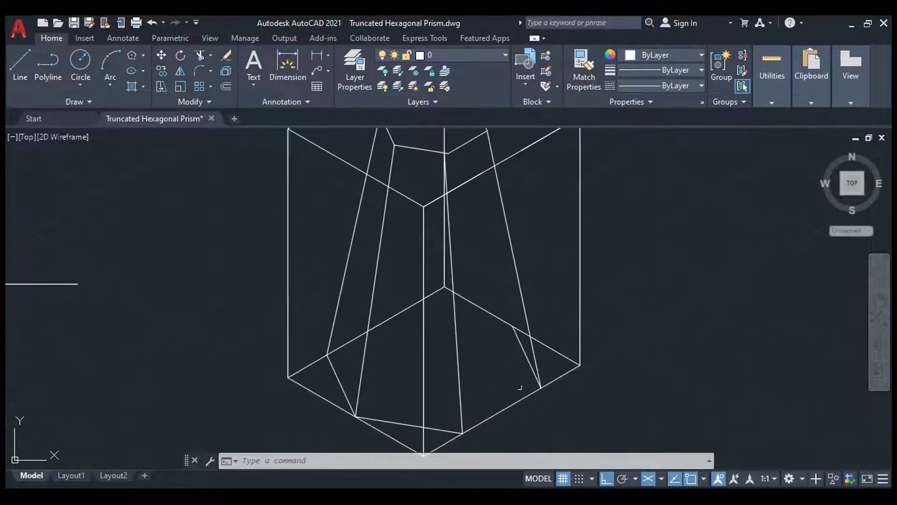
pyautogui.click(526, 357)
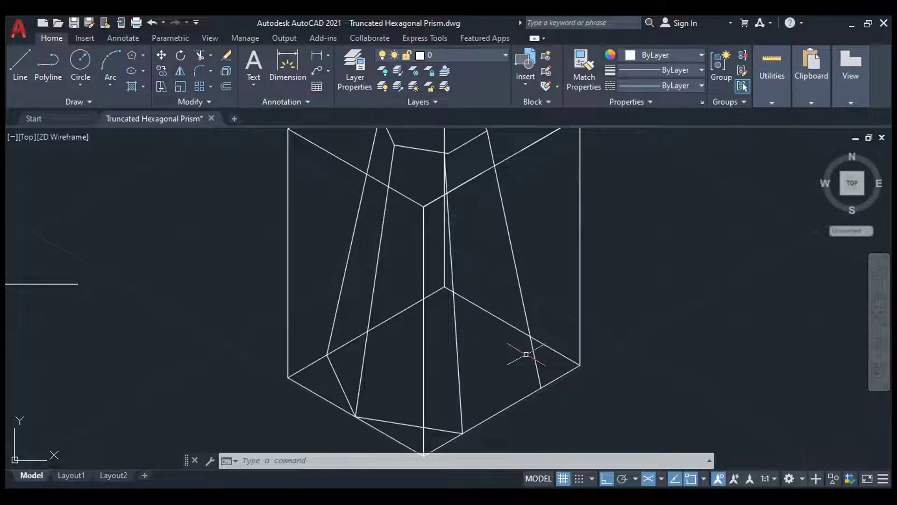
pyautogui.scroll(-4, 565, 346)
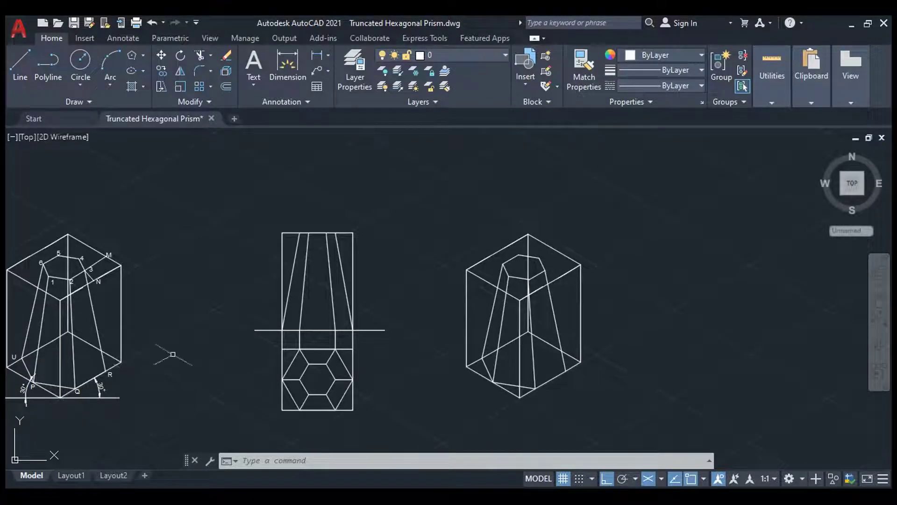
pyautogui.scroll(-2, 455, 238)
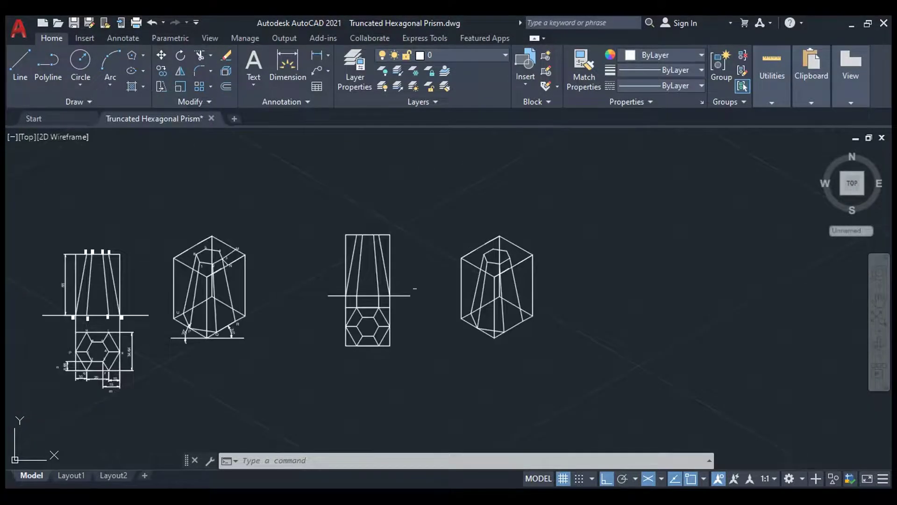
pyautogui.scroll(4, 300, 321)
pyautogui.scroll(-5, 467, 317)
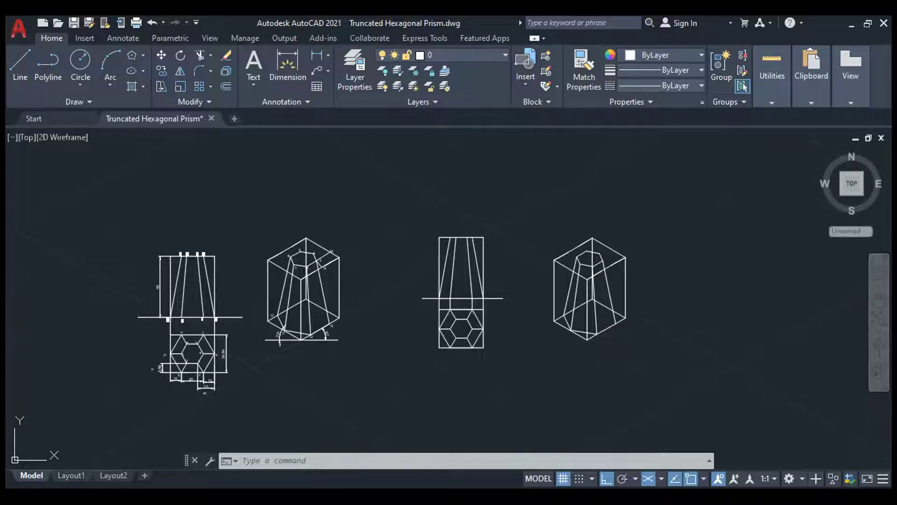
pyautogui.scroll(4, 596, 337)
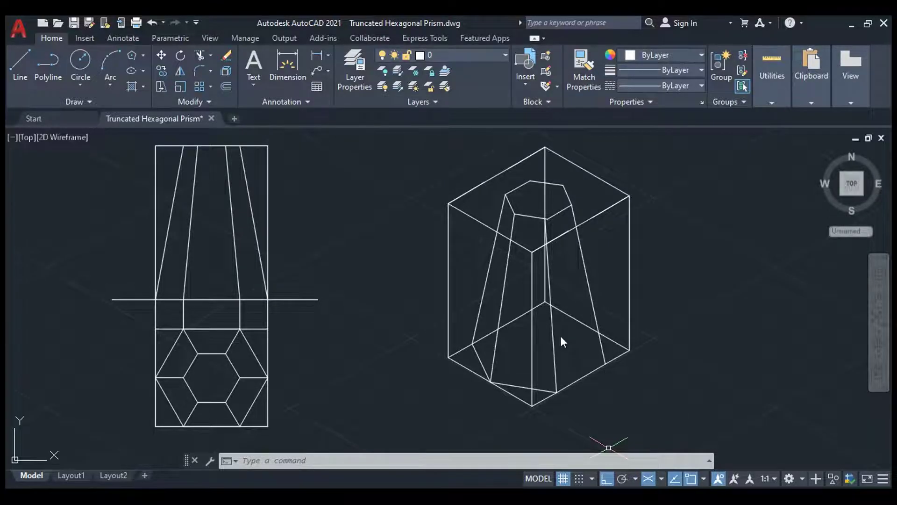
pyautogui.scroll(-2, 560, 336)
pyautogui.write('e')
pyautogui.press('Return')
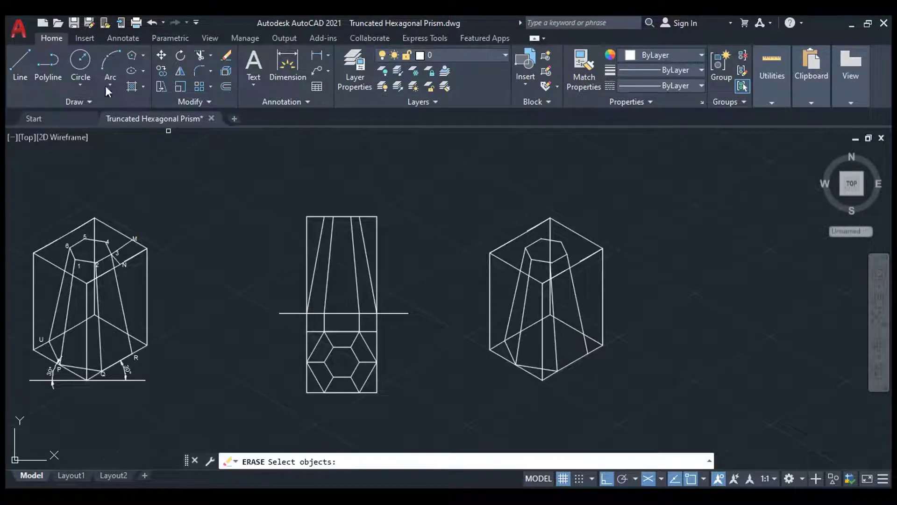
pyautogui.click(21, 58)
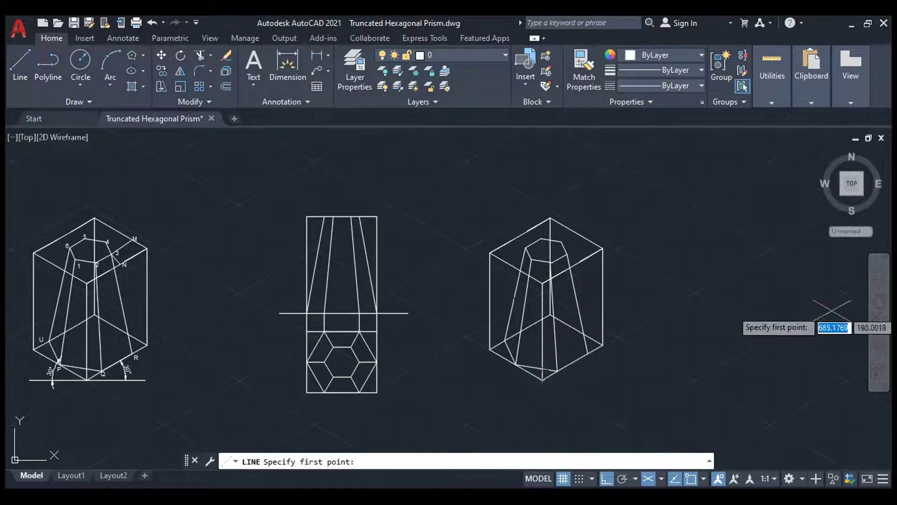
pyautogui.press('Escape')
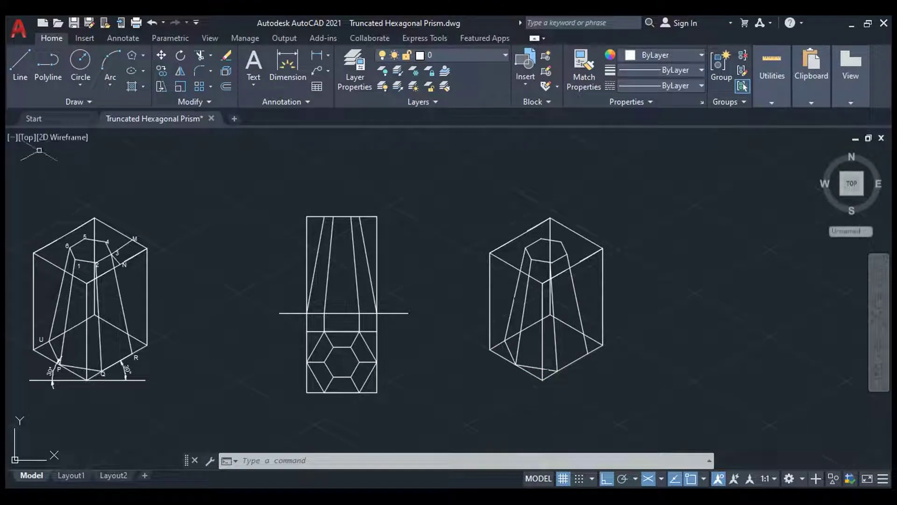
# Step: Switch drafting to Orthographic and draw a horizontal reference line rightward from the box's bottom front corner
pyautogui.click(653, 478)
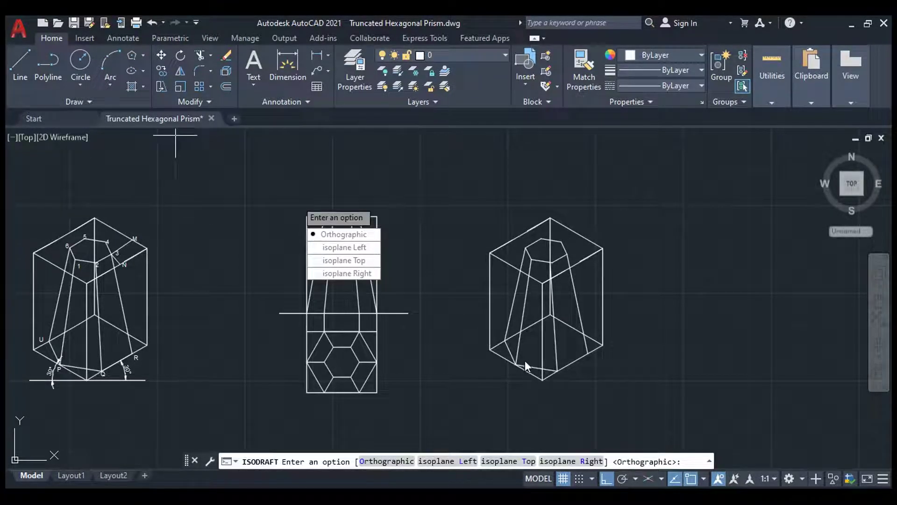
pyautogui.click(344, 235)
pyautogui.click(15, 60)
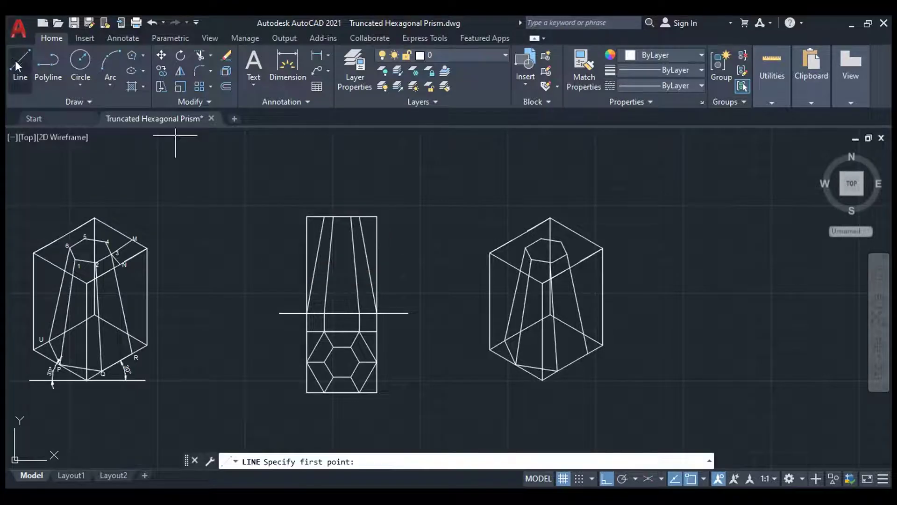
pyautogui.click(542, 380)
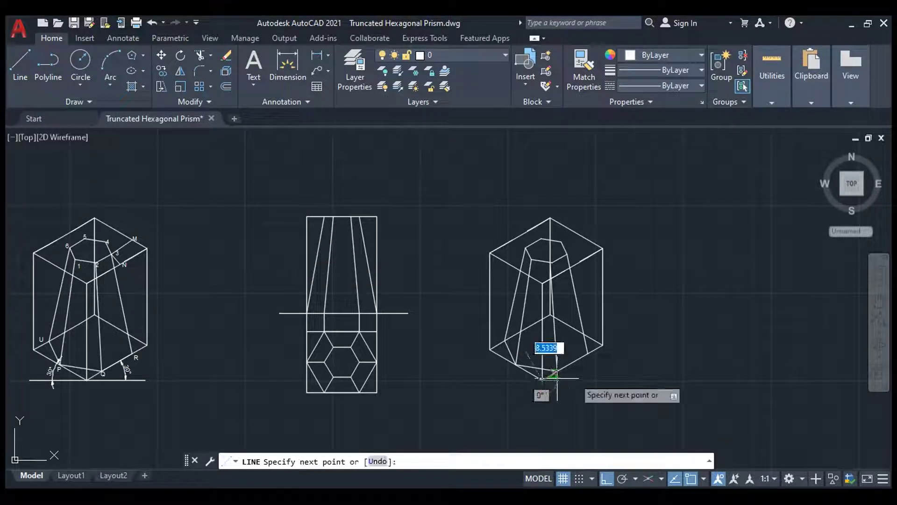
pyautogui.click(592, 379)
pyautogui.press('Escape')
# Step: Draw a horizontal reference line leftward from the box's bottom front corner
pyautogui.press('Return')
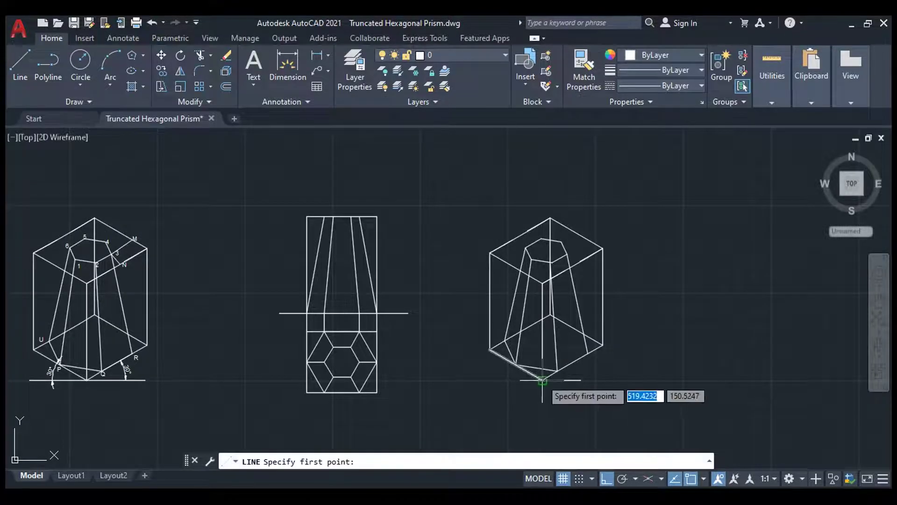
pyautogui.click(541, 380)
pyautogui.click(502, 377)
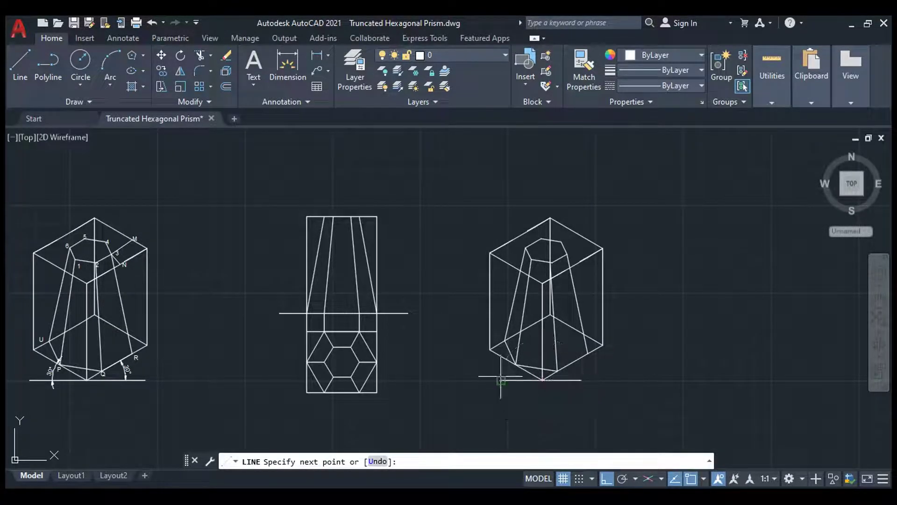
pyautogui.press('Escape')
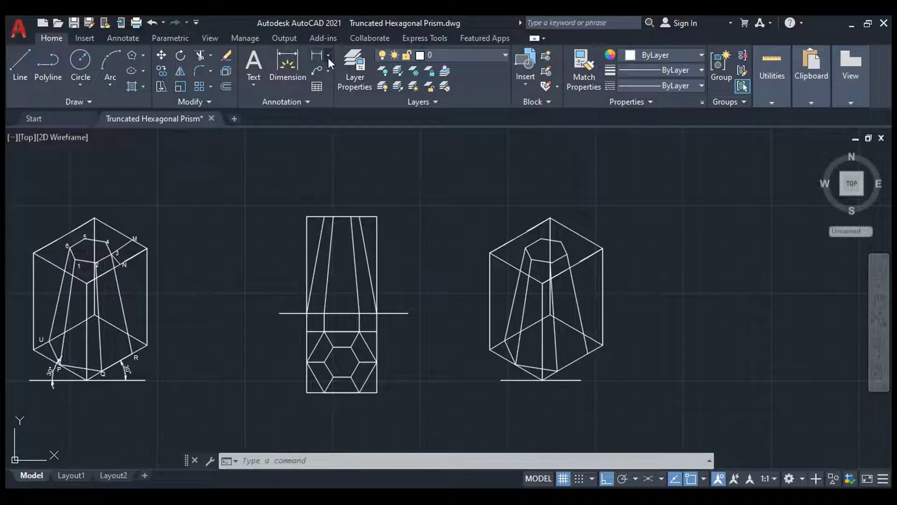
# Step: Add an angular dimension between the box's front-right base edge and the right horizontal reference line
pyautogui.click(571, 363)
pyautogui.click(553, 379)
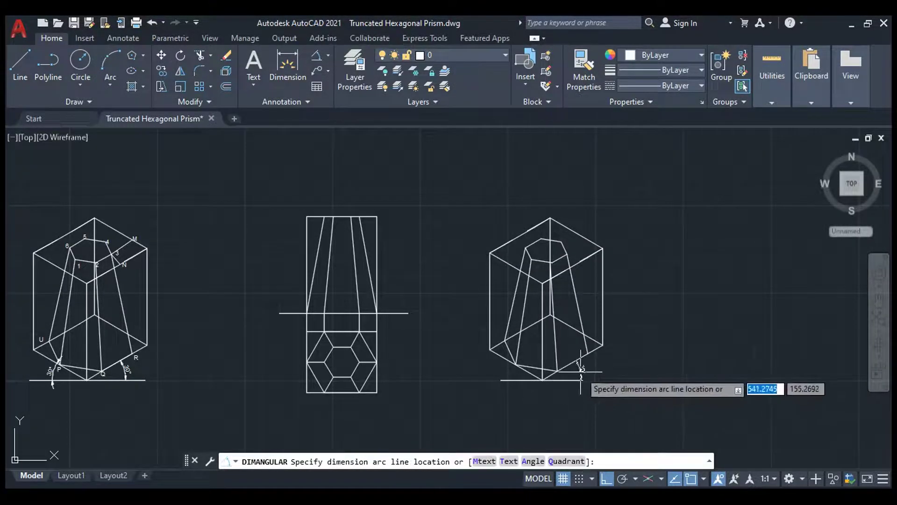
pyautogui.click(585, 369)
pyautogui.press('Return')
pyautogui.click(534, 380)
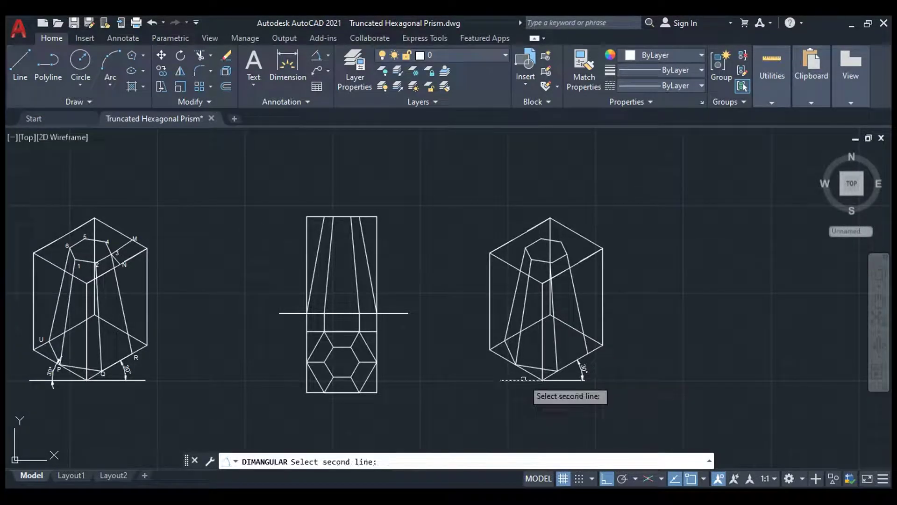
pyautogui.click(516, 365)
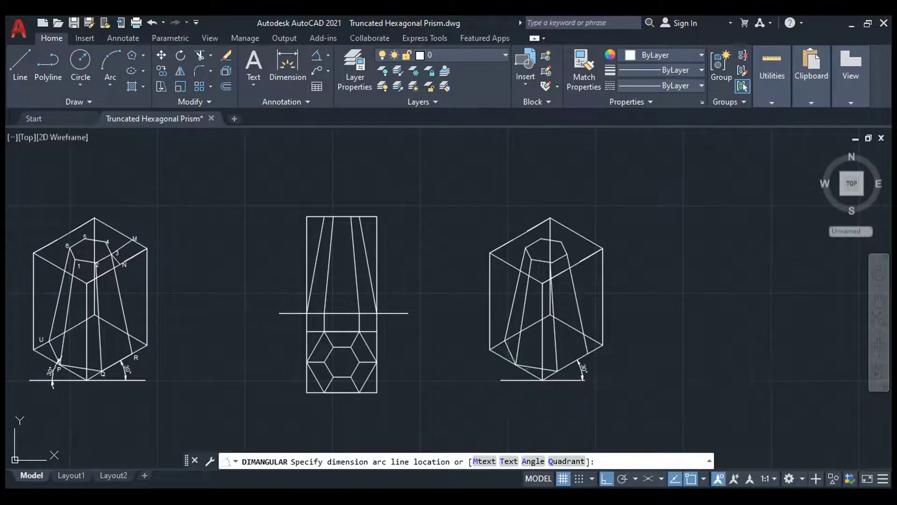
pyautogui.click(510, 385)
pyautogui.click(618, 274)
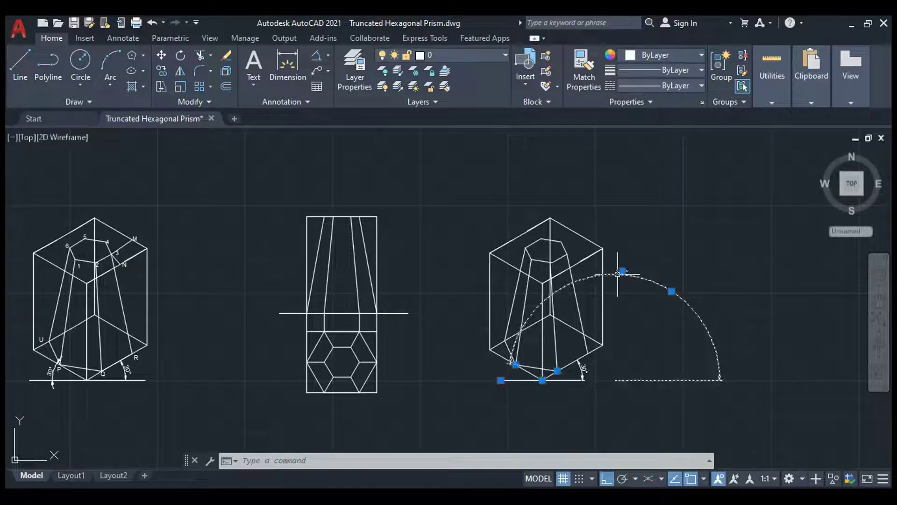
pyautogui.press('Delete')
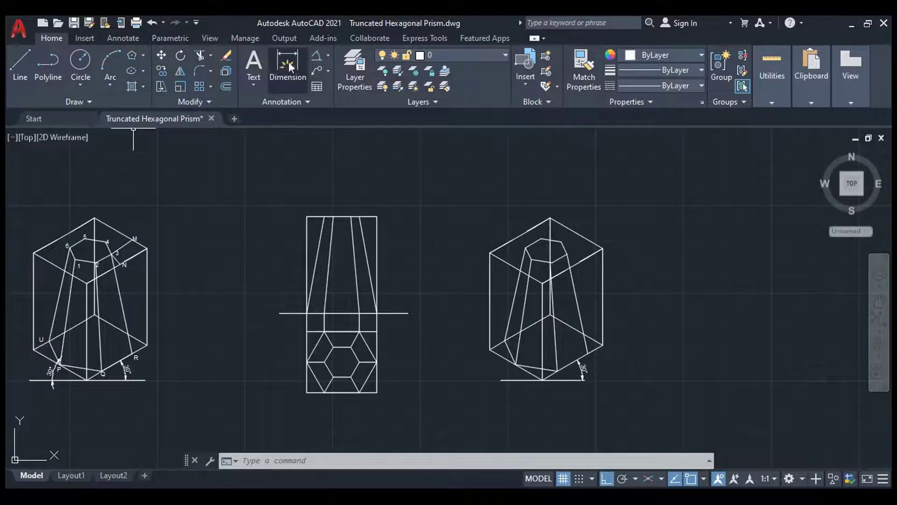
# Step: Add an angular dimension between the left horizontal reference line and the box's front-left base edge, placing its arc outside the box
pyautogui.click(316, 56)
pyautogui.scroll(5, 514, 385)
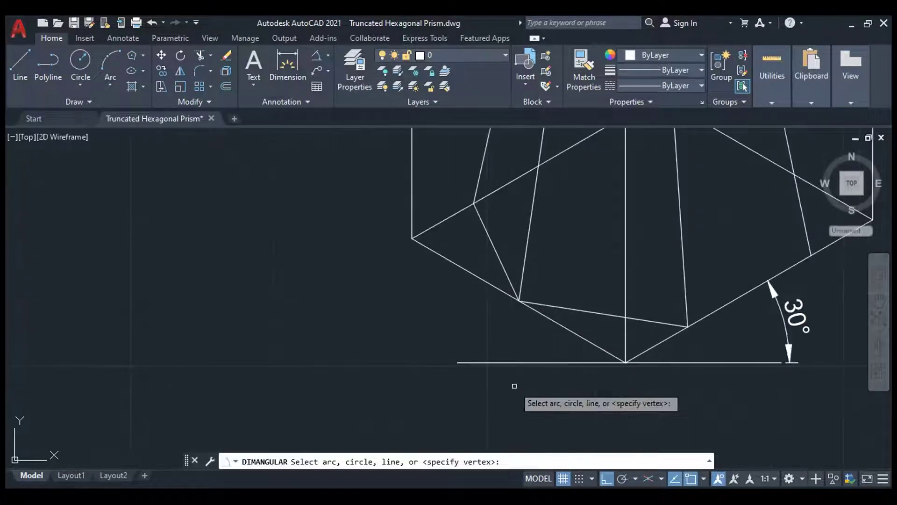
pyautogui.click(548, 361)
pyautogui.click(569, 329)
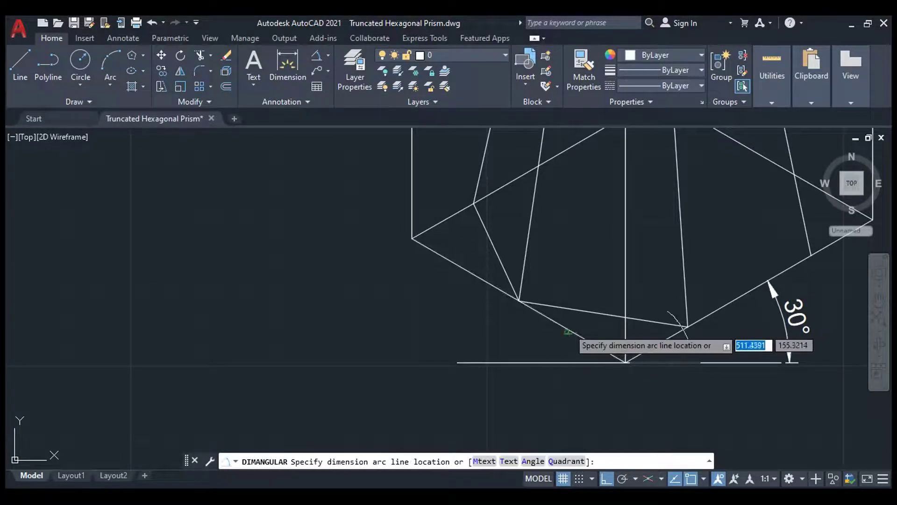
pyautogui.click(490, 327)
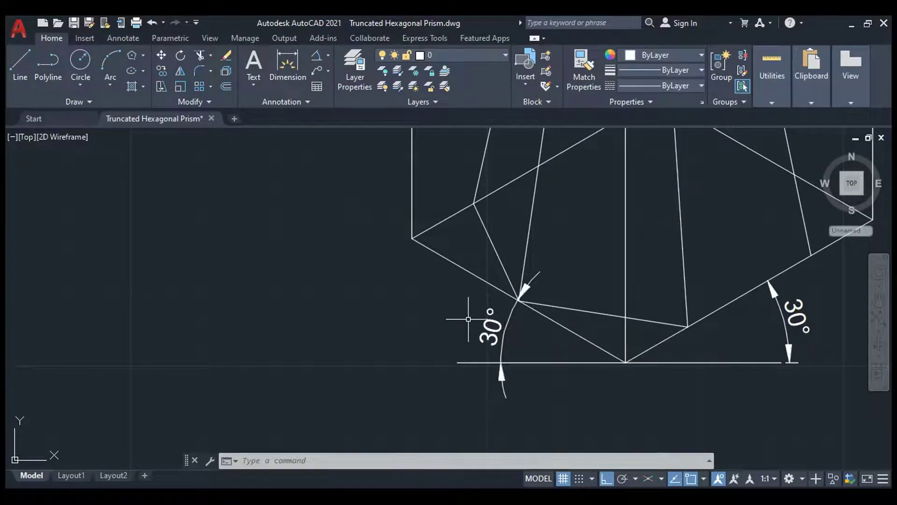
# Step: Compare the redrawn front, top and isometric views with the labelled, dimensioned reference views, including the hexagon dimensions in the top view
pyautogui.scroll(-4, 480, 344)
pyautogui.scroll(-2, 480, 338)
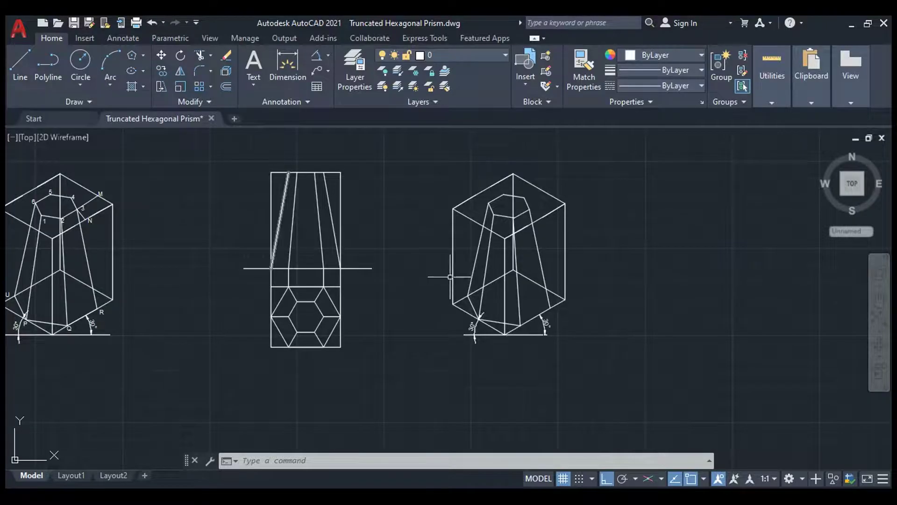
pyautogui.scroll(-3, 450, 277)
pyautogui.scroll(3, 198, 318)
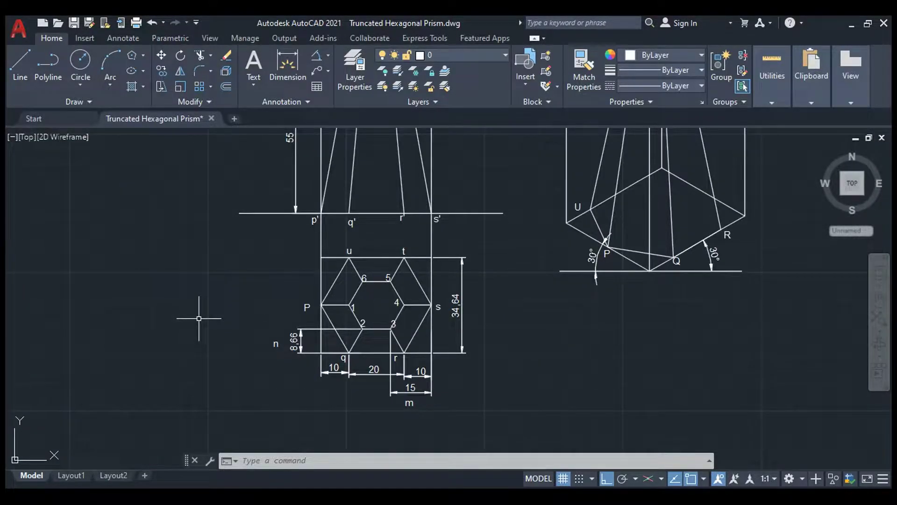
pyautogui.scroll(-3, 198, 319)
pyautogui.scroll(-1, 276, 215)
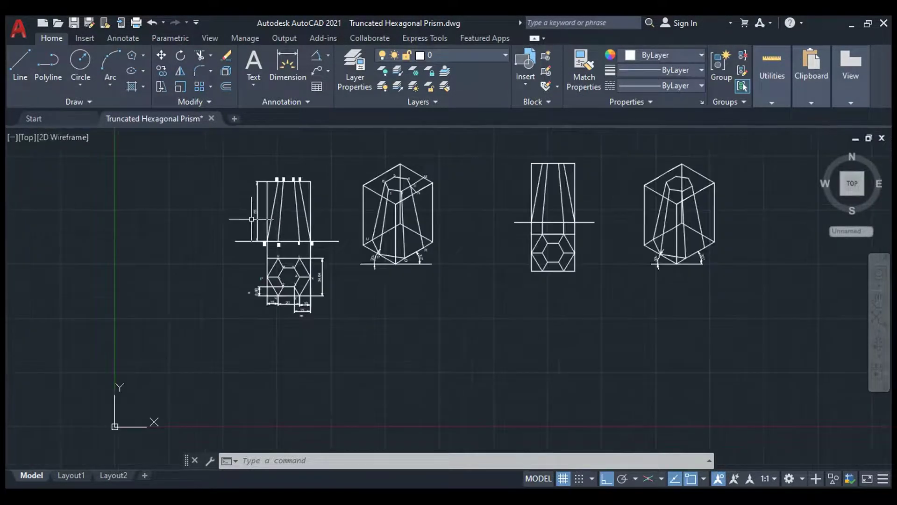
pyautogui.scroll(1, 358, 155)
pyautogui.scroll(-2, 290, 183)
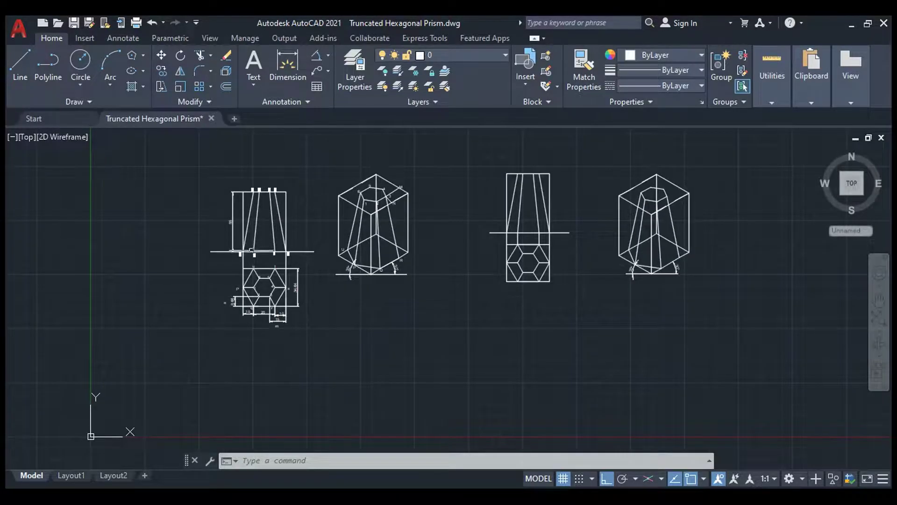
pyautogui.scroll(4, 554, 268)
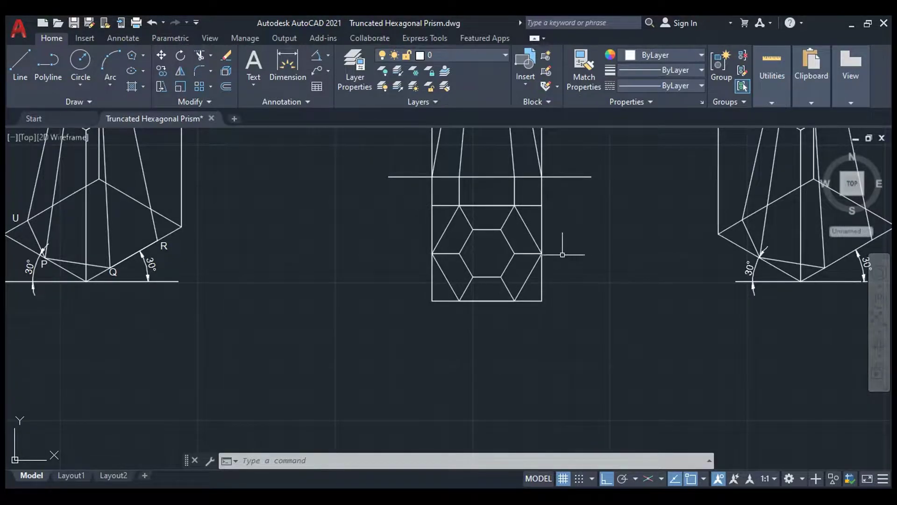
pyautogui.scroll(-3, 567, 248)
pyautogui.scroll(5, 194, 326)
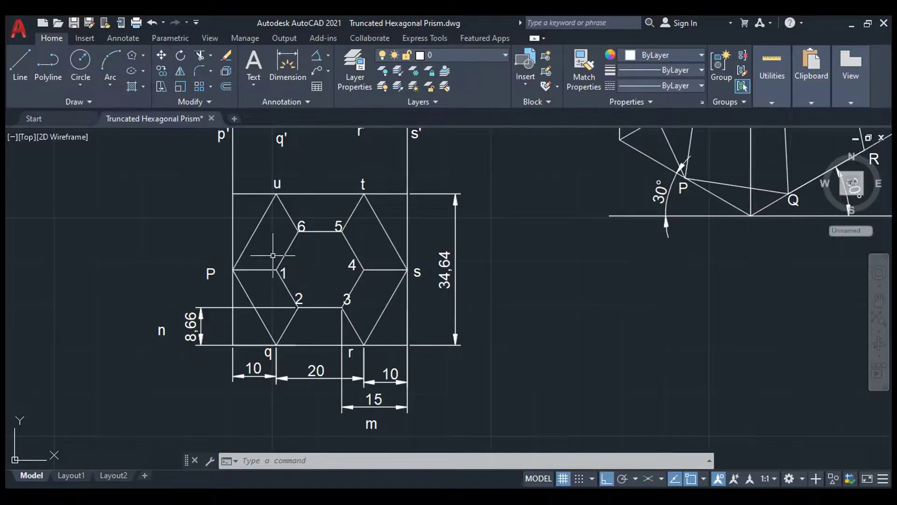
pyautogui.scroll(-5, 270, 322)
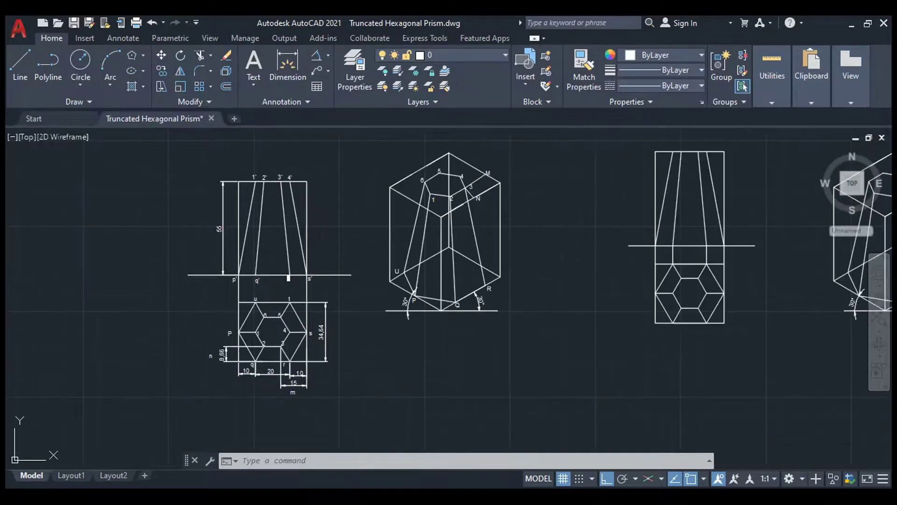
pyautogui.scroll(-2, 134, 297)
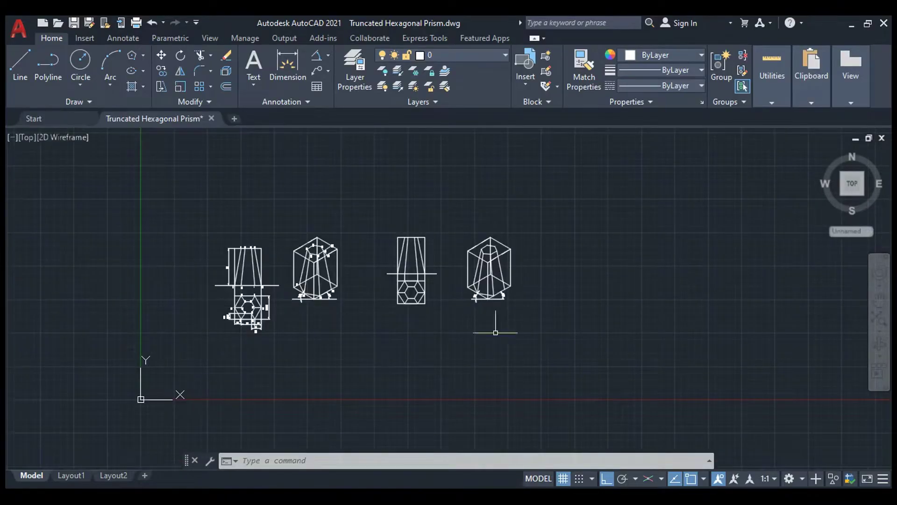
pyautogui.scroll(2, 511, 267)
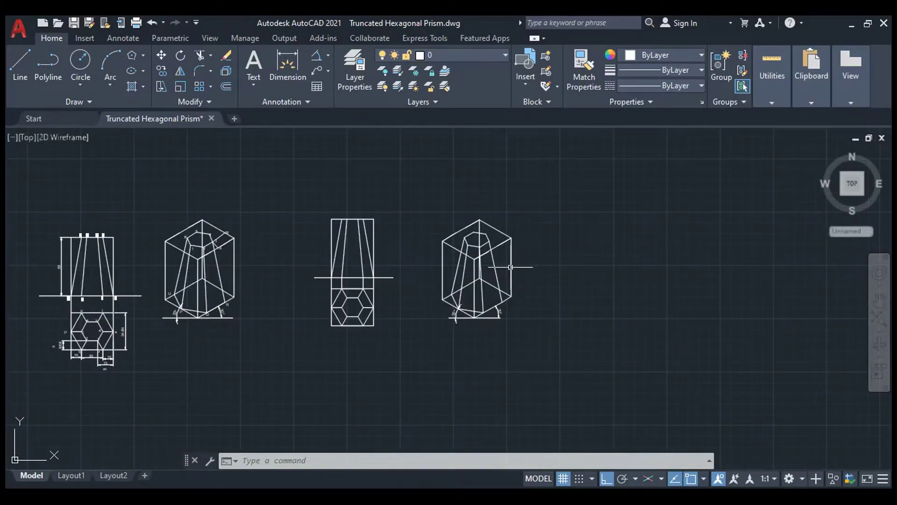